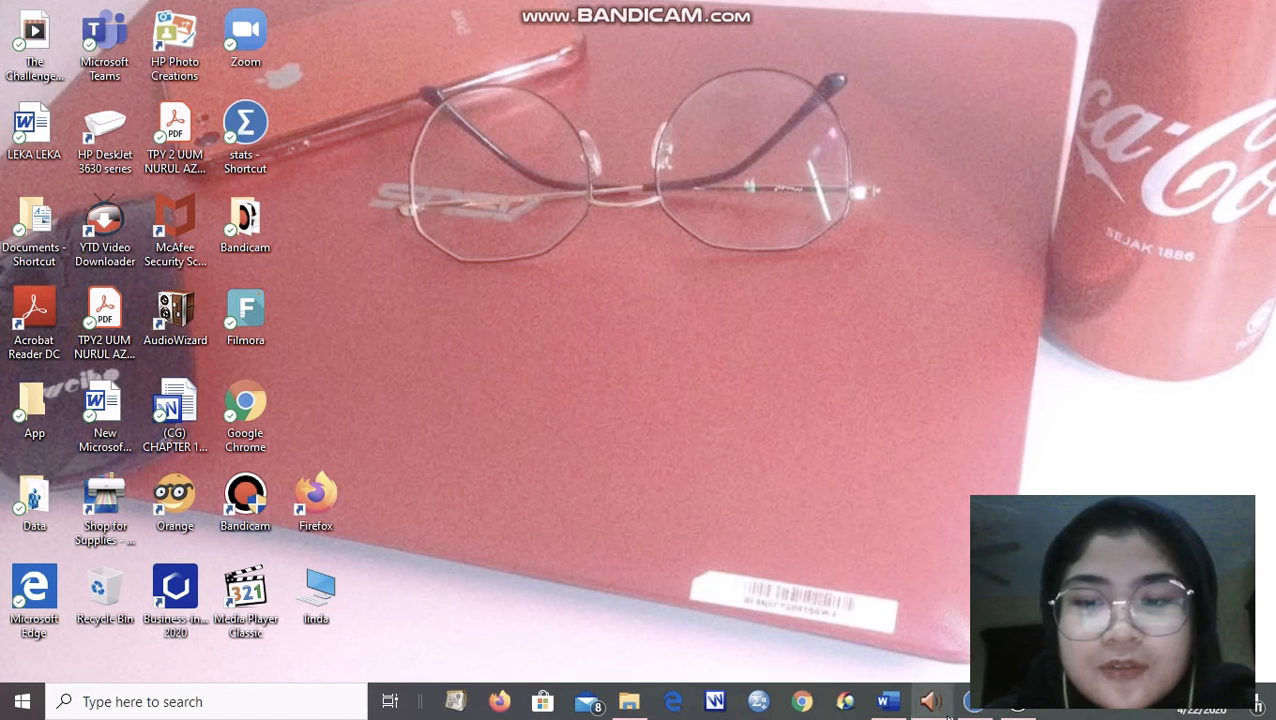
Switch to the SPSS Data Editor and import Sheet1 of the Individual data Excel workbook, reading variable names from the first row.
{"action": "mouse_move", "coordinate": [967, 712]}
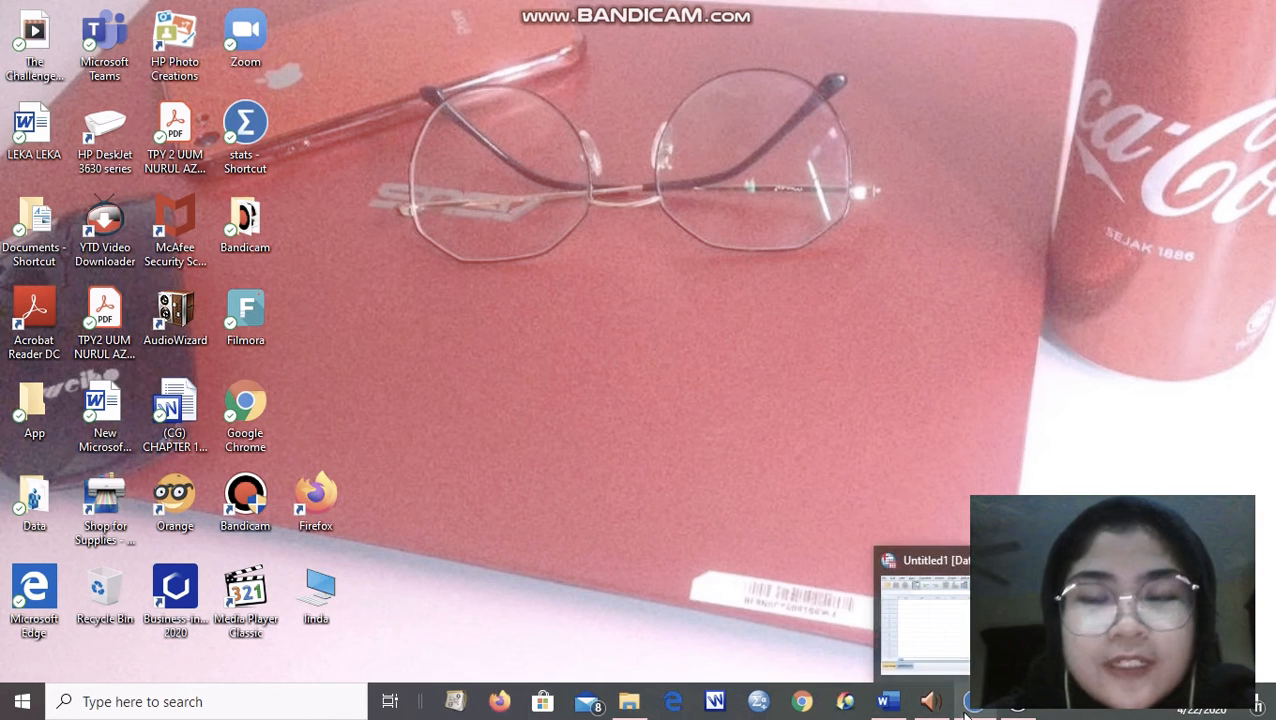
{"action": "left_click", "coordinate": [948, 626]}
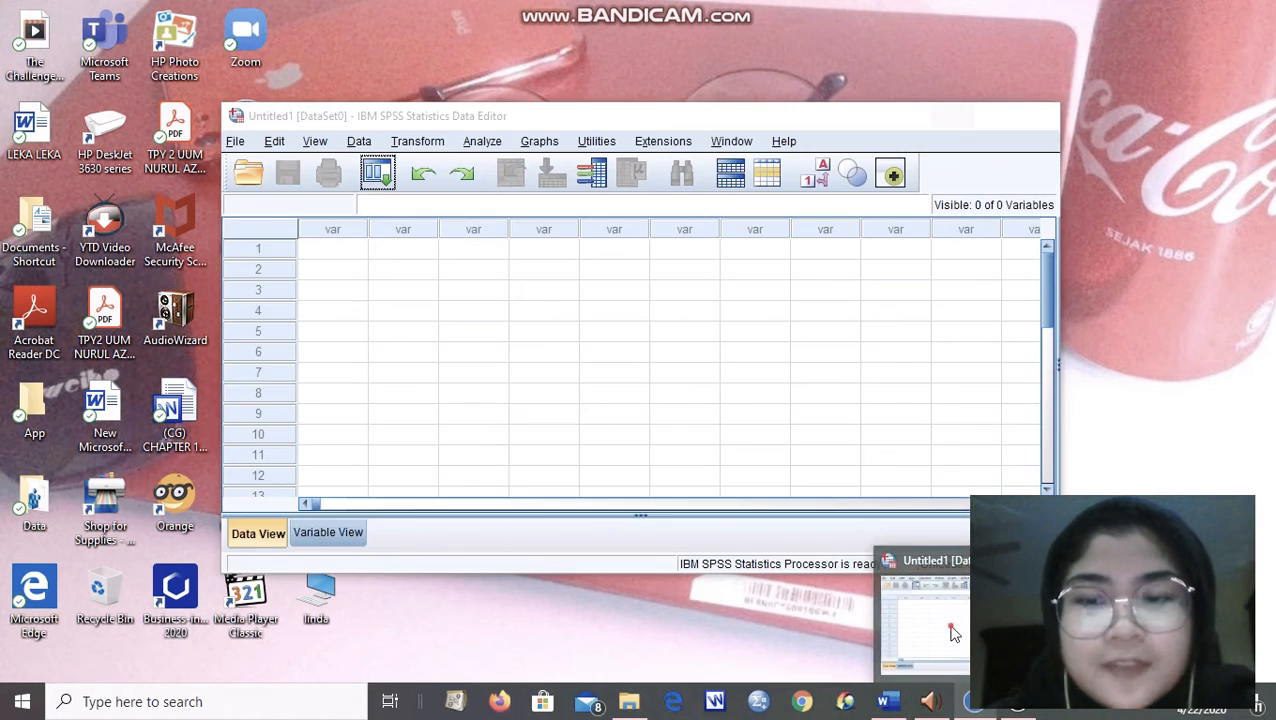
{"action": "left_click", "coordinate": [237, 143]}
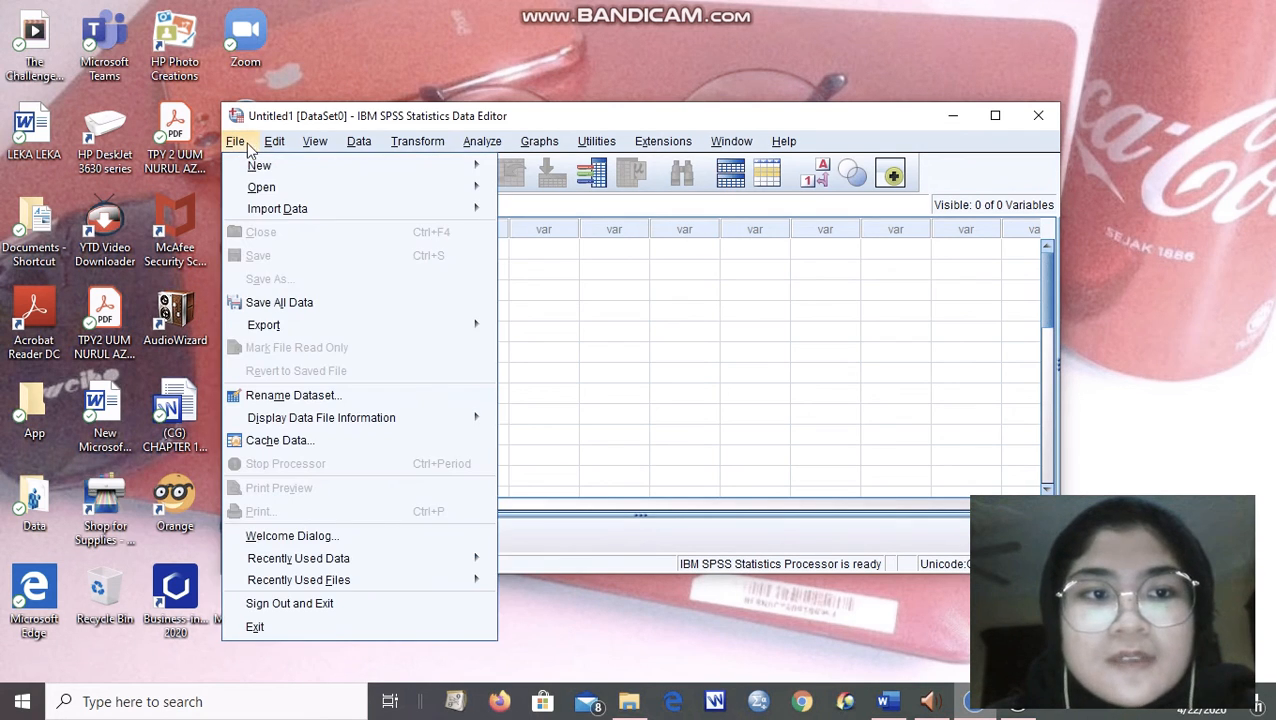
{"action": "mouse_move", "coordinate": [273, 213]}
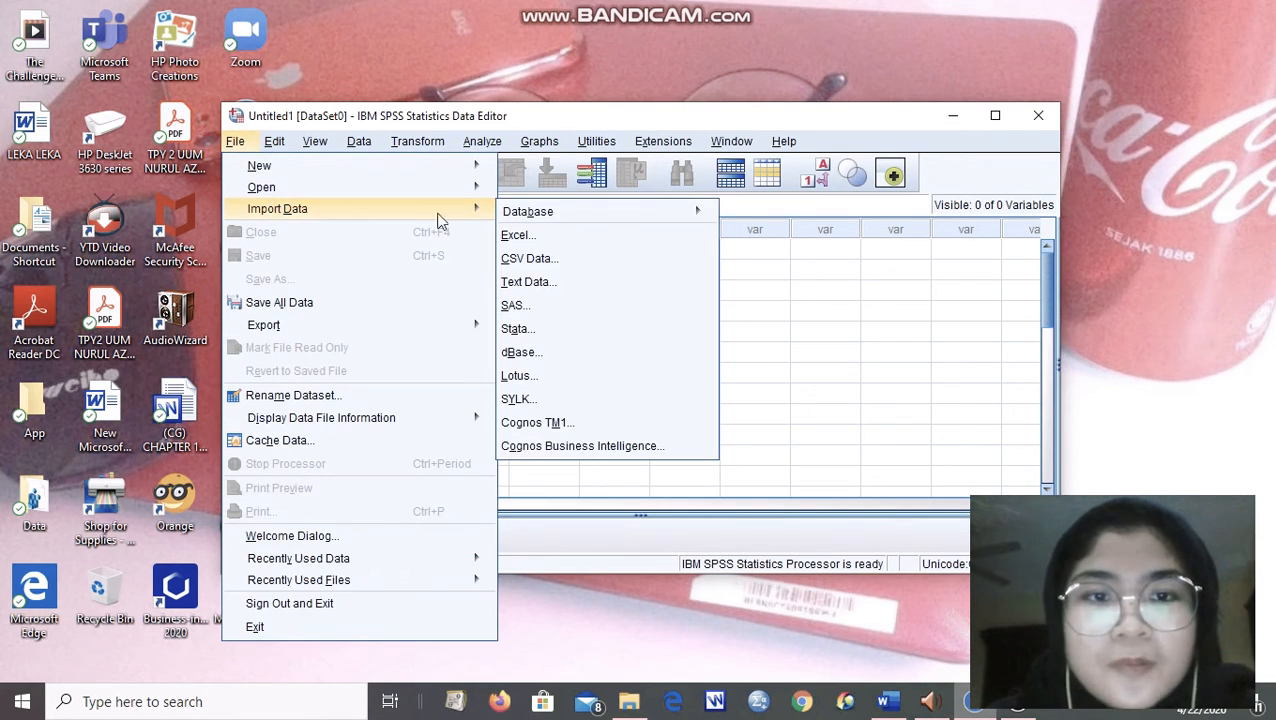
{"action": "left_click", "coordinate": [556, 237]}
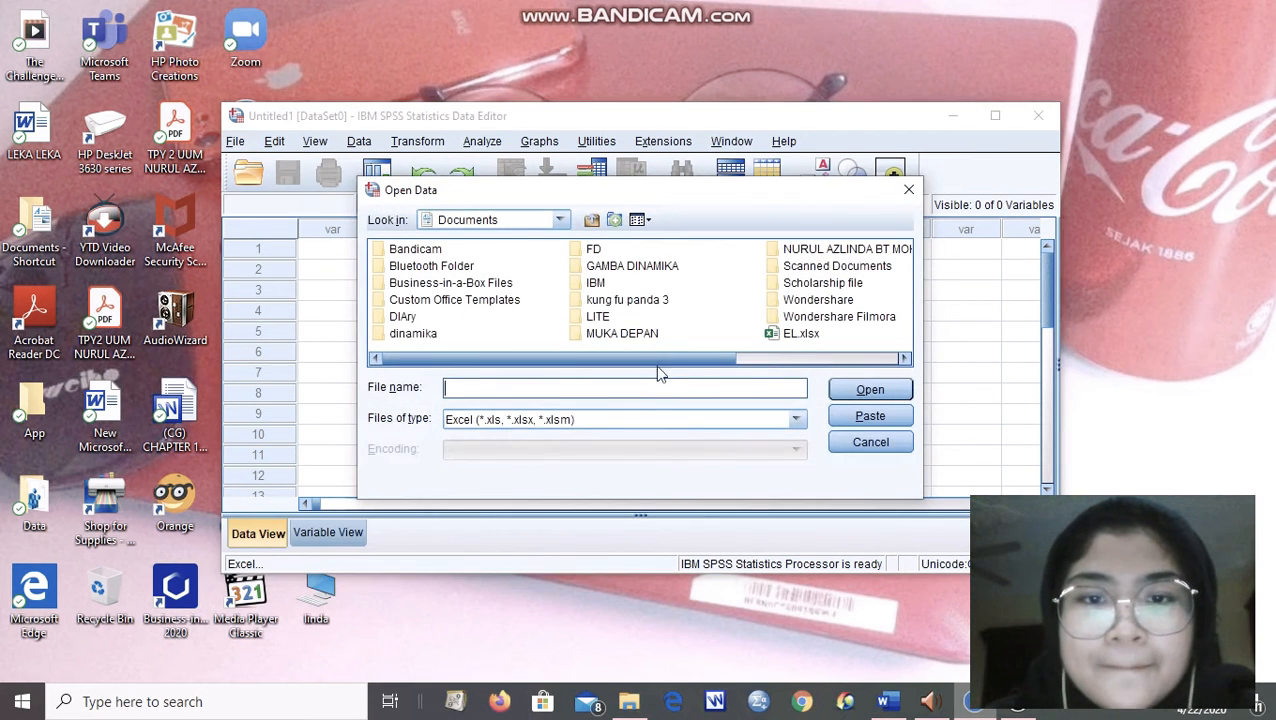
{"action": "left_click_drag", "start_coordinate": [660, 360], "coordinate": [815, 358]}
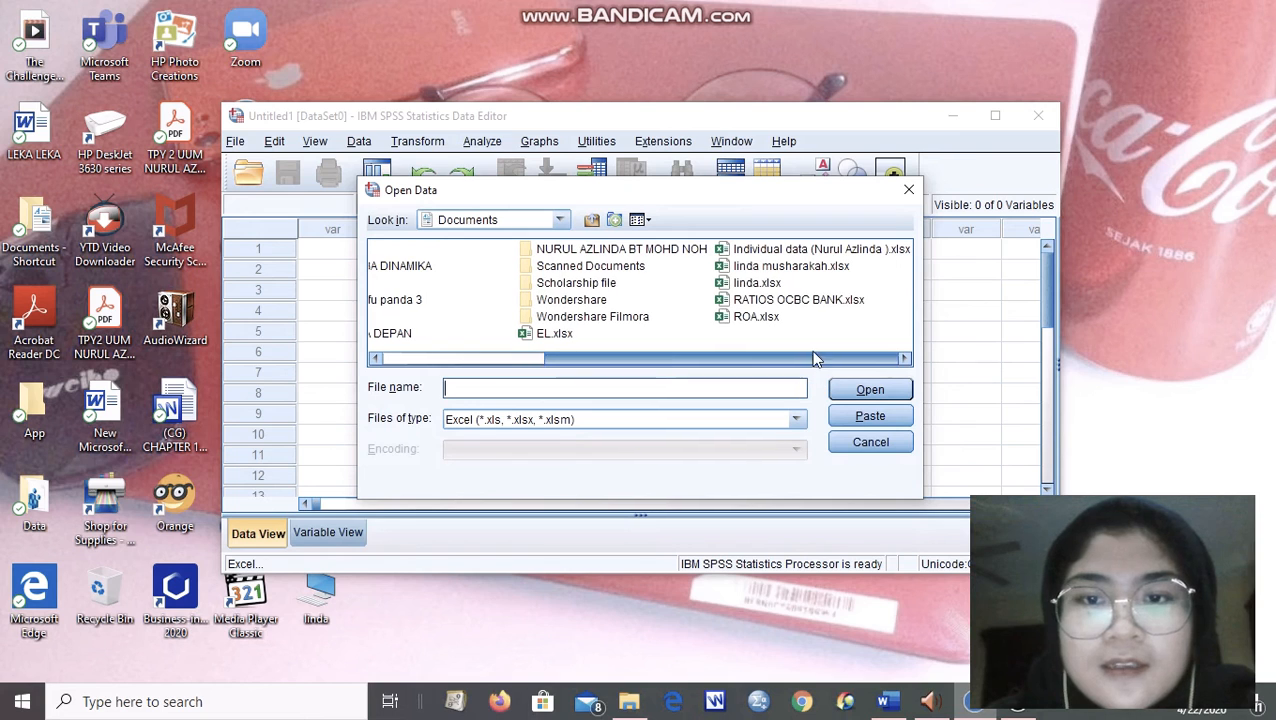
{"action": "left_click", "coordinate": [786, 249]}
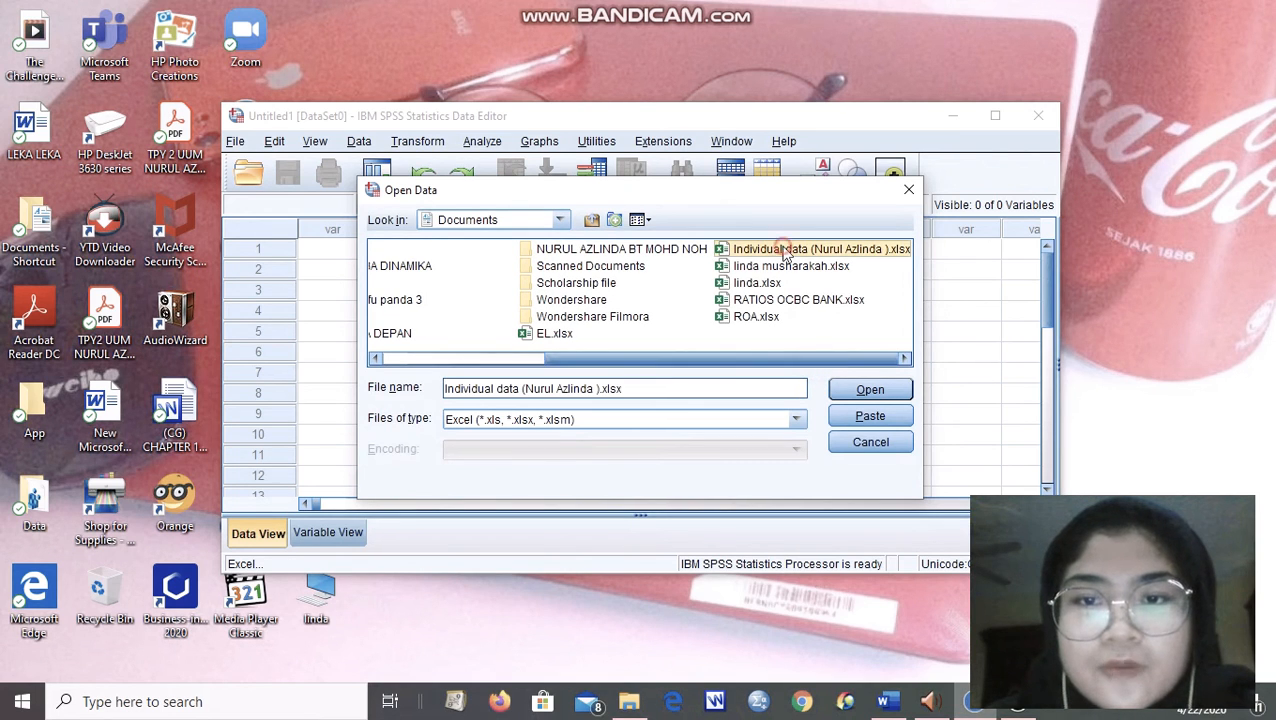
{"action": "left_click", "coordinate": [834, 389]}
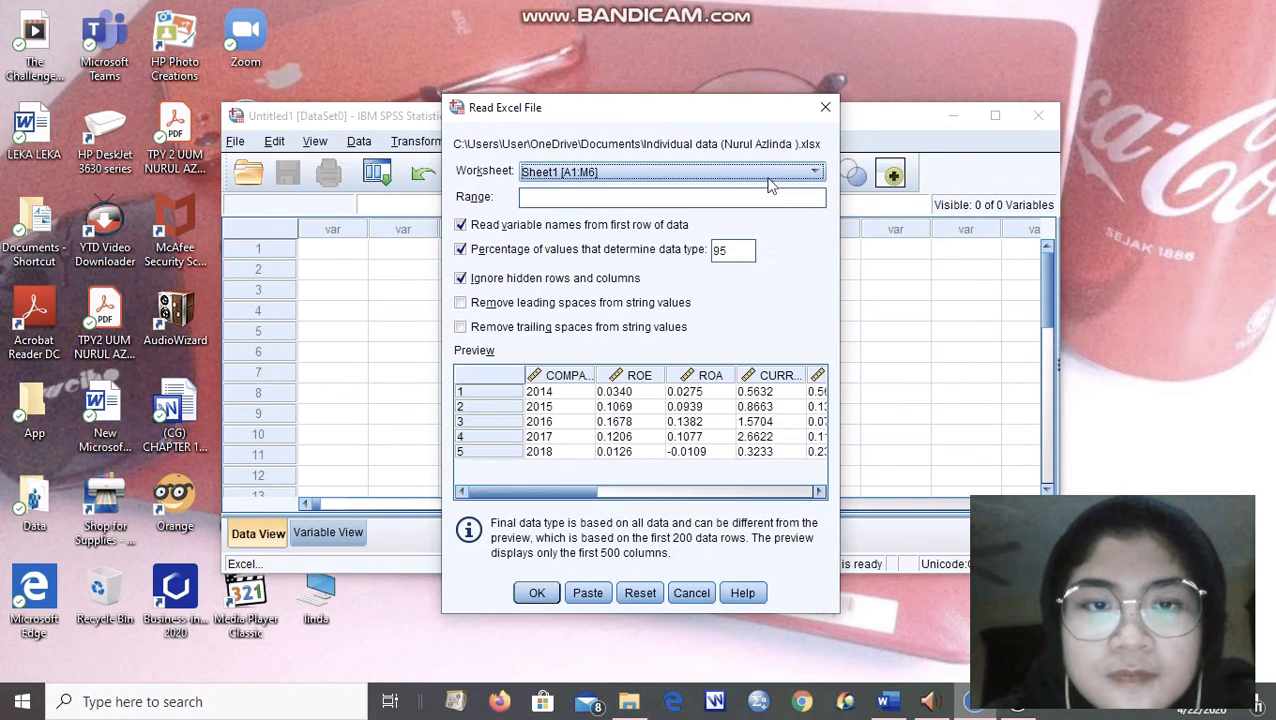
{"action": "left_click", "coordinate": [536, 593]}
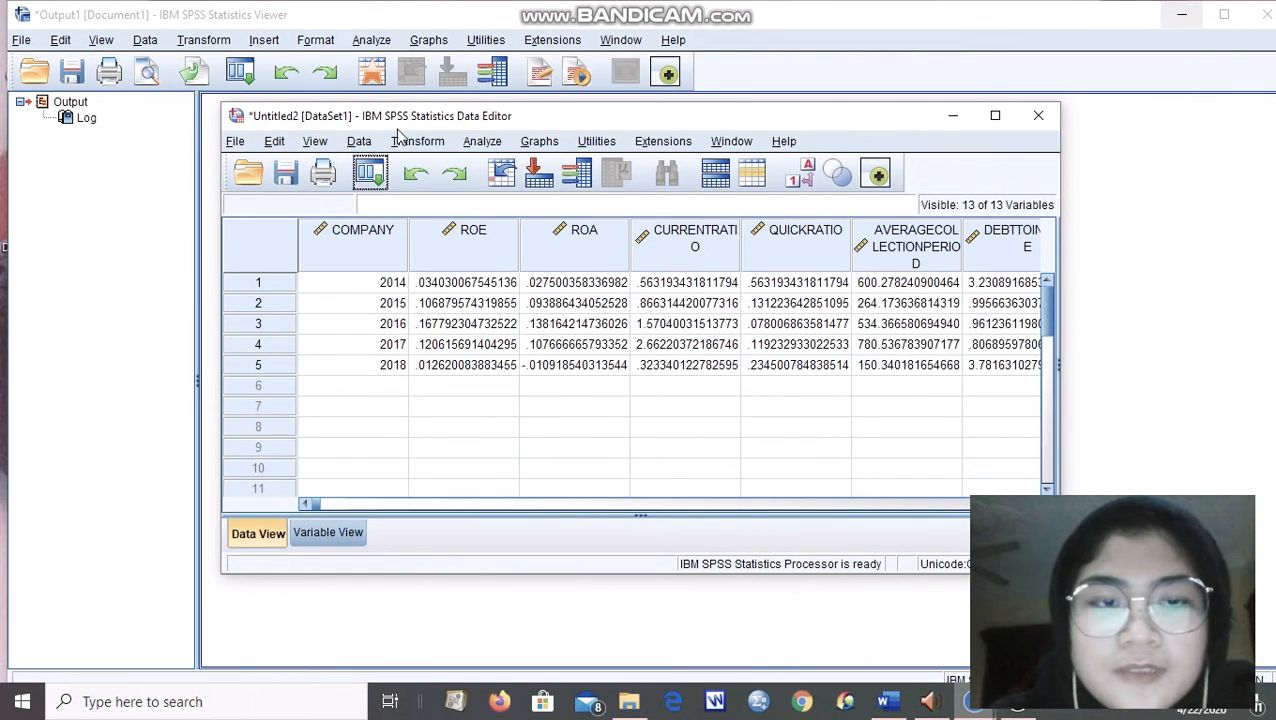
Delete the COMPANY variable and remove the minus sign from the ROA value in row 5, making it .010918540313544.
{"action": "left_click", "coordinate": [392, 240]}
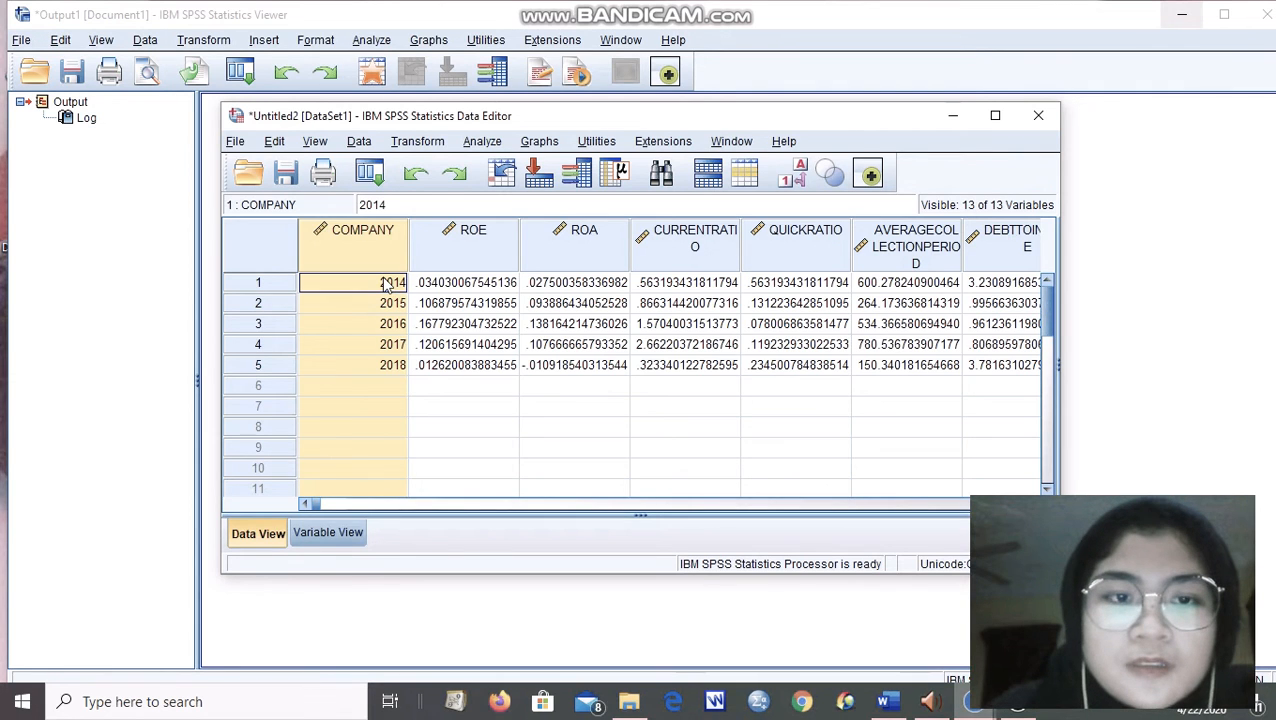
{"action": "key", "text": "Delete"}
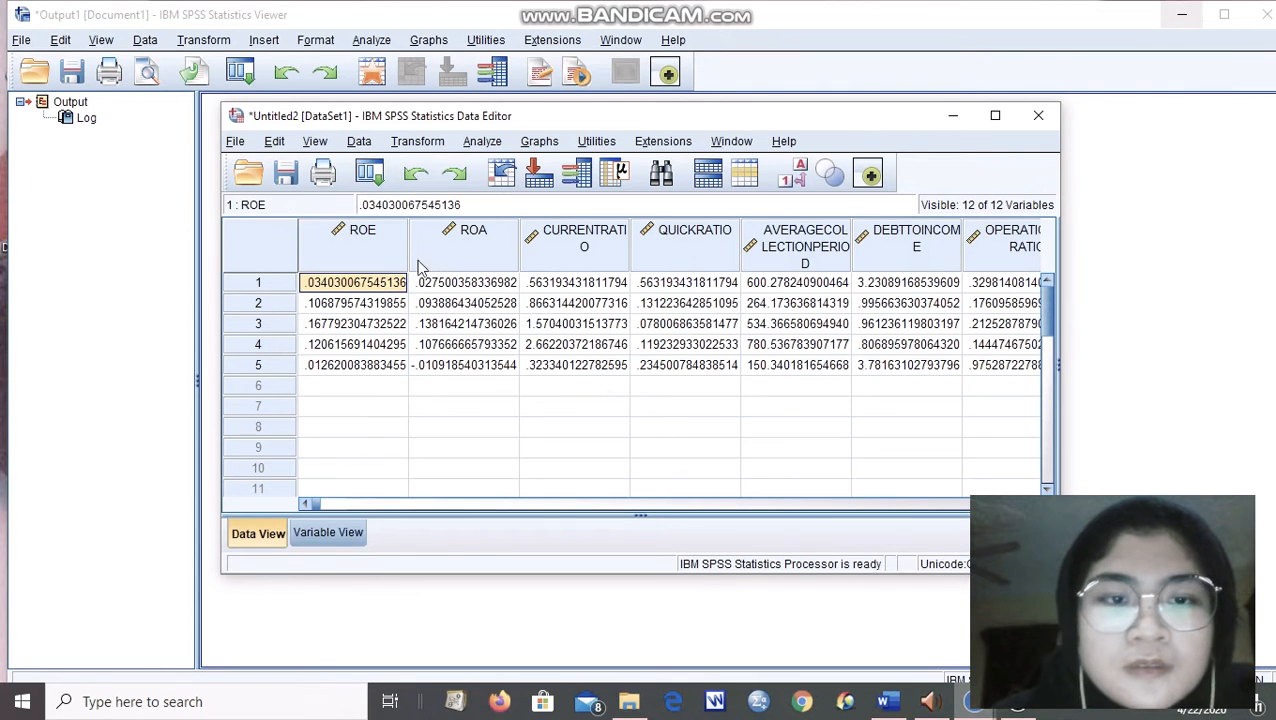
{"action": "left_click", "coordinate": [436, 370]}
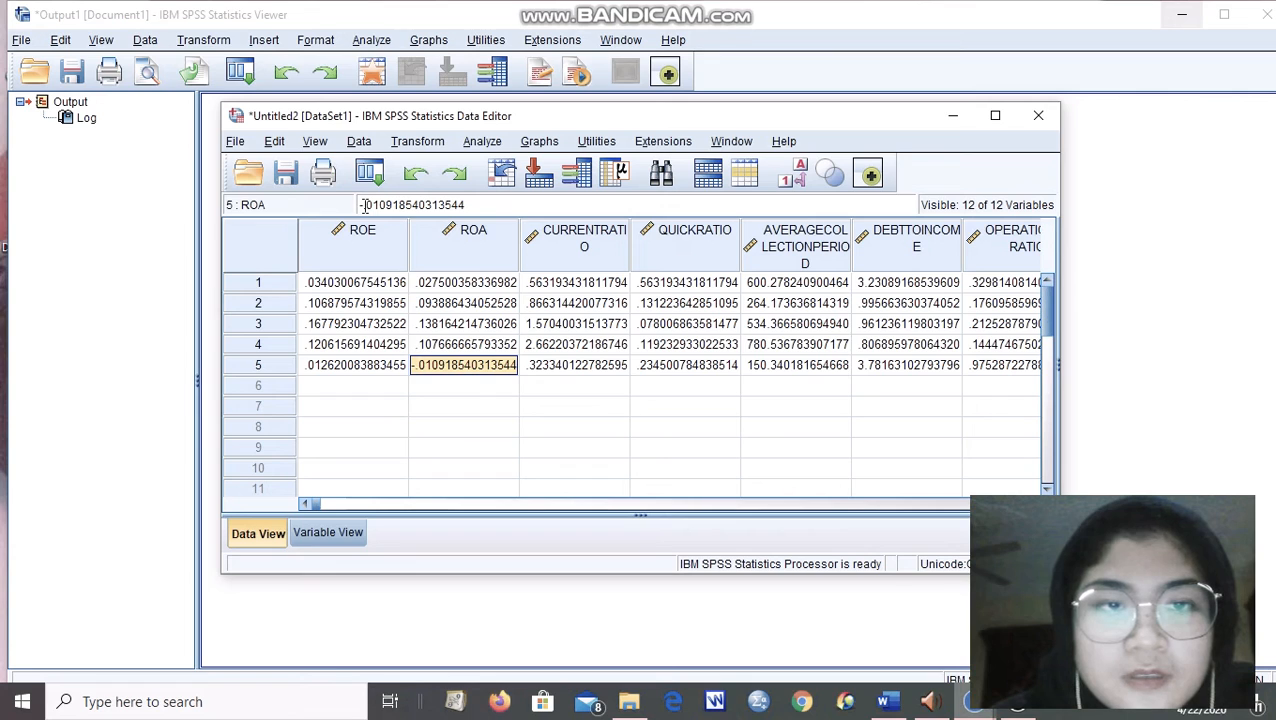
{"action": "left_click", "coordinate": [362, 205]}
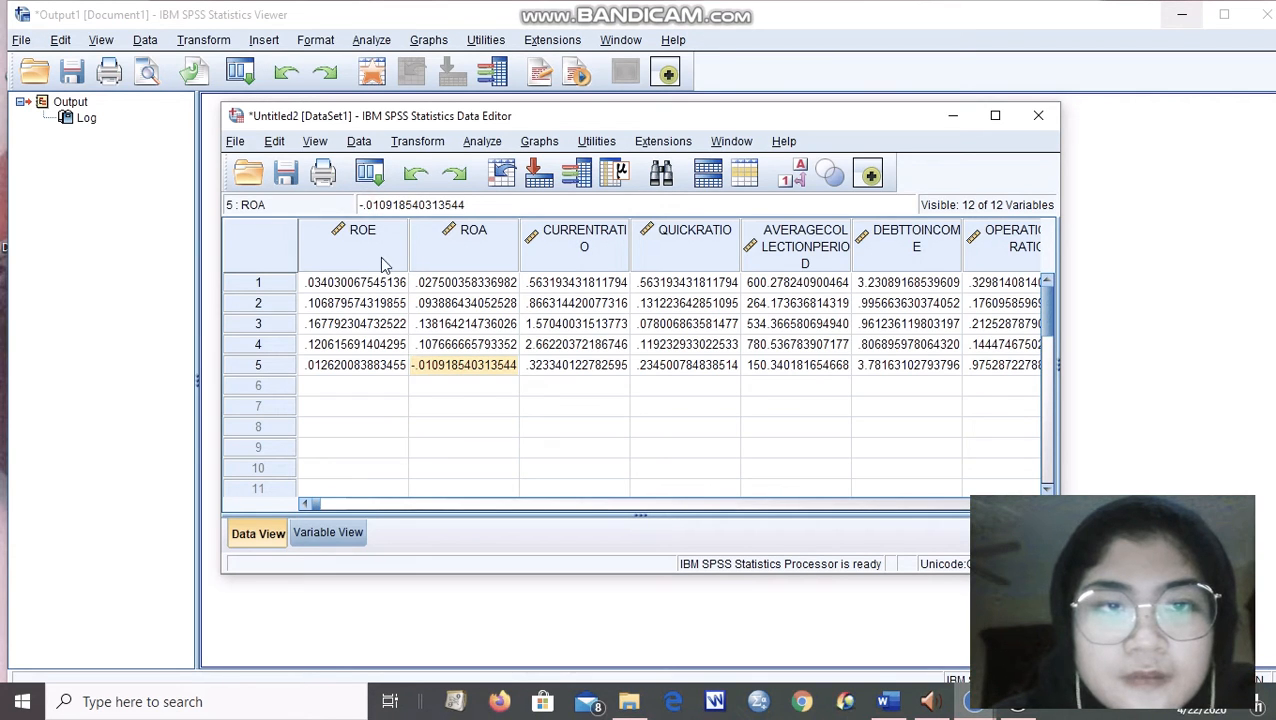
{"action": "key", "text": "BackSpace"}
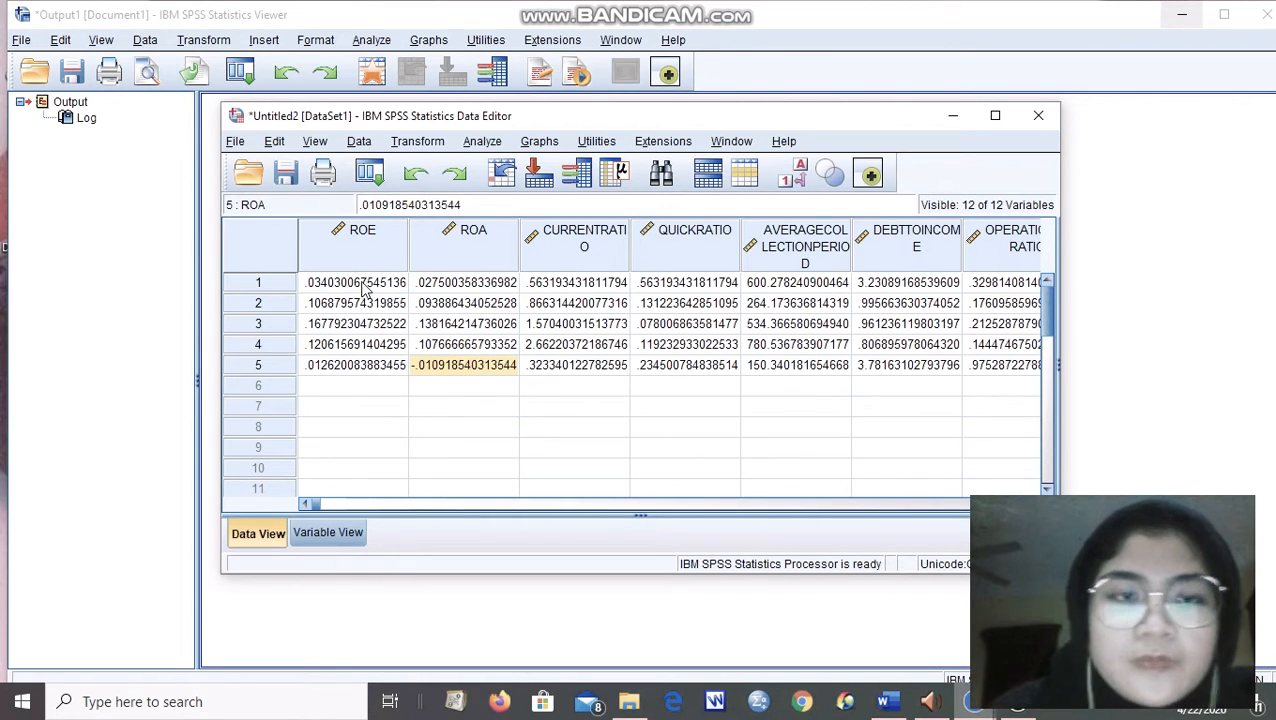
Set up a Linear Regression analysis with ROA as the dependent variable.
{"action": "left_click", "coordinate": [496, 144]}
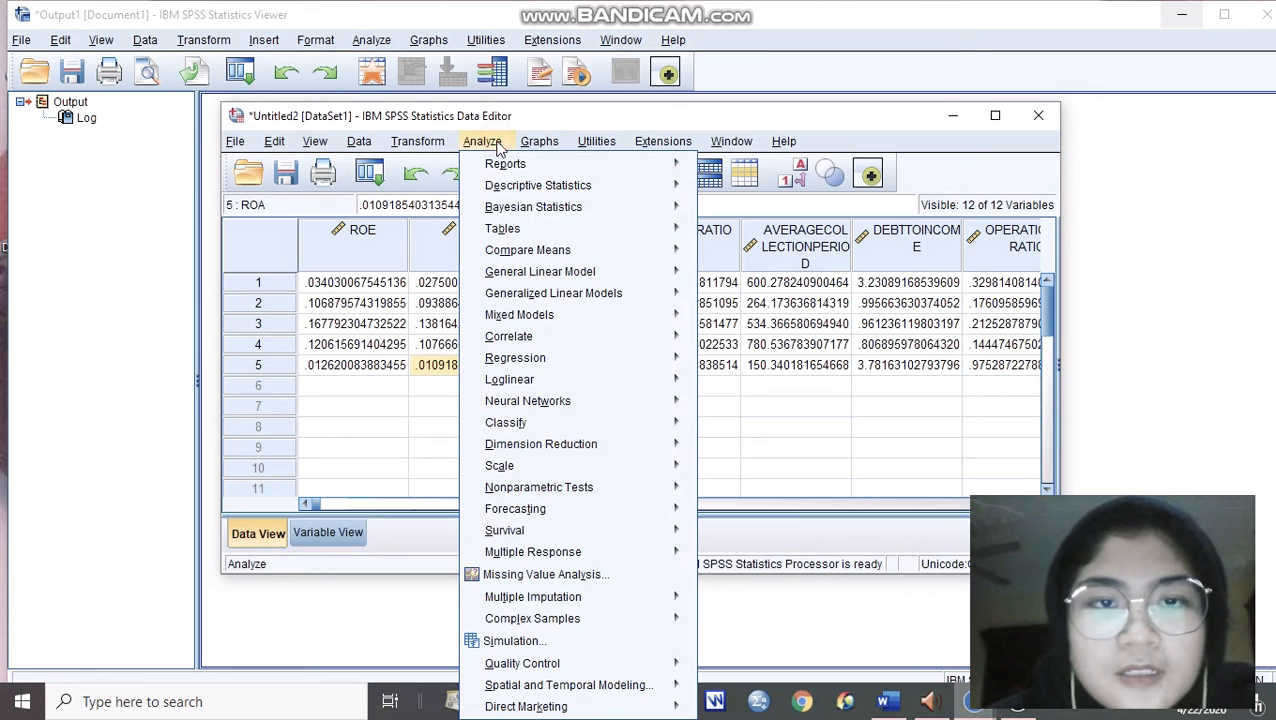
{"action": "mouse_move", "coordinate": [573, 360]}
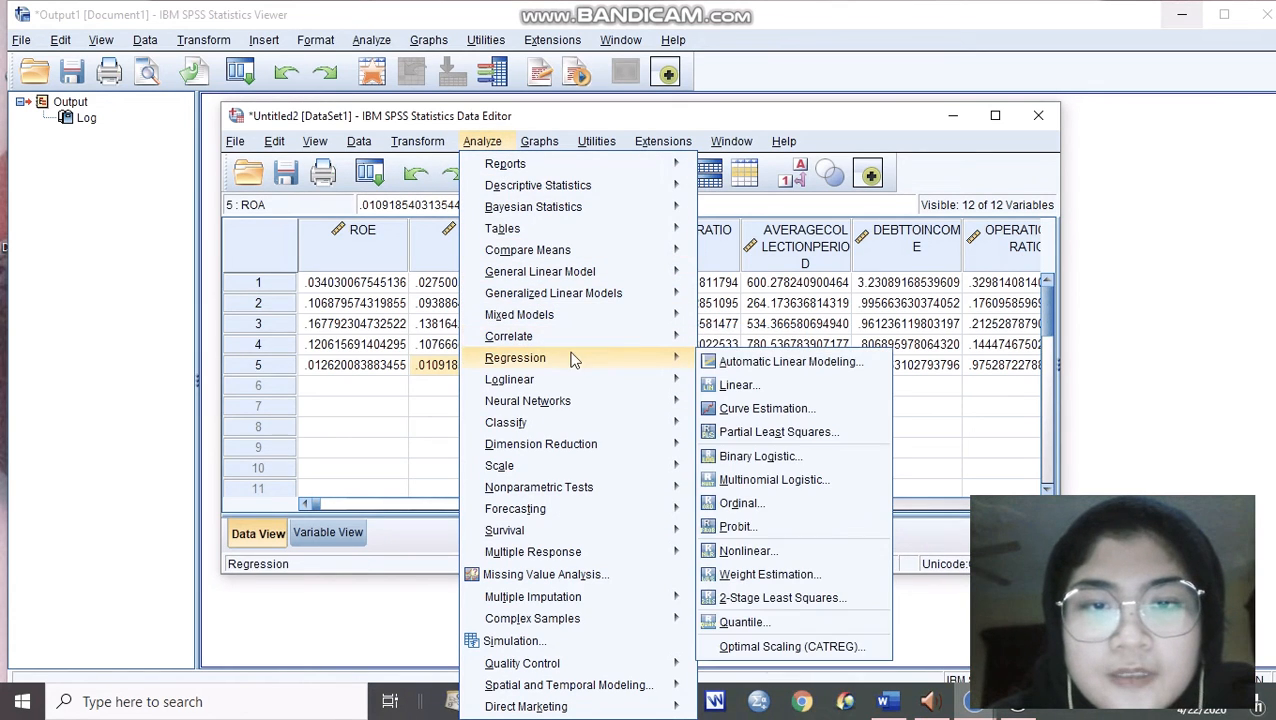
{"action": "left_click", "coordinate": [735, 385]}
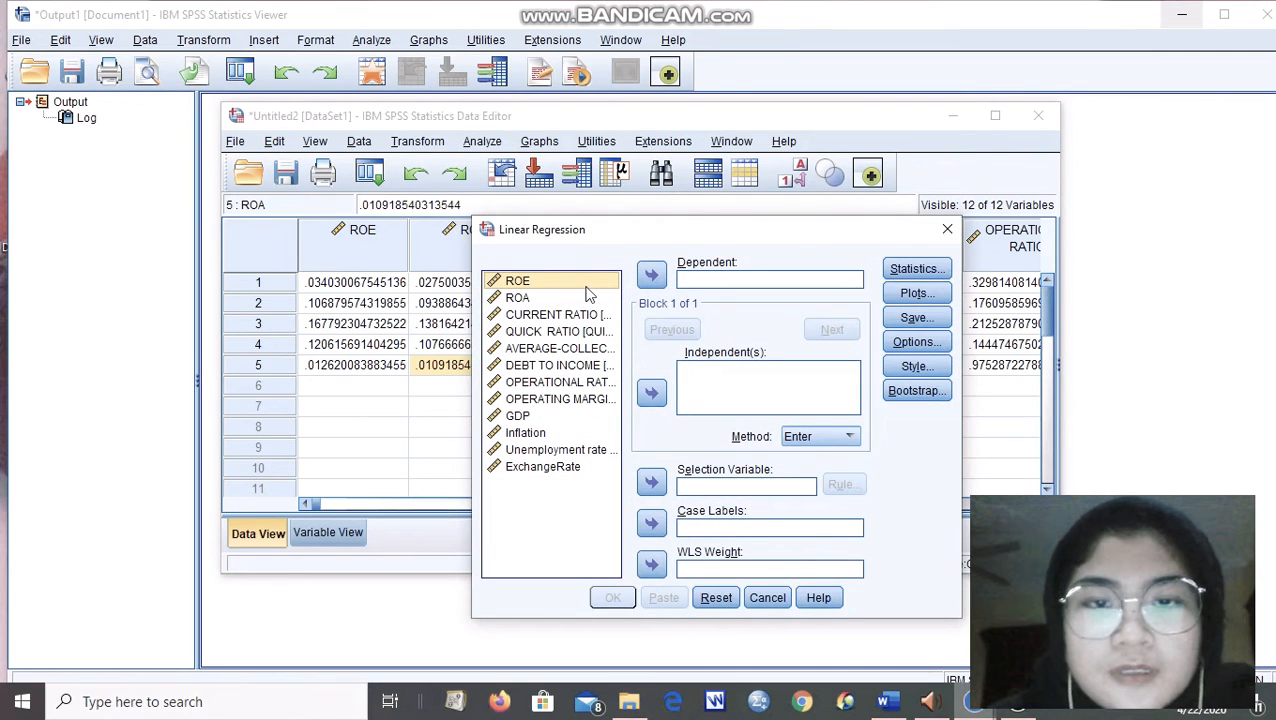
{"action": "left_click_drag", "start_coordinate": [706, 238], "coordinate": [615, 123]}
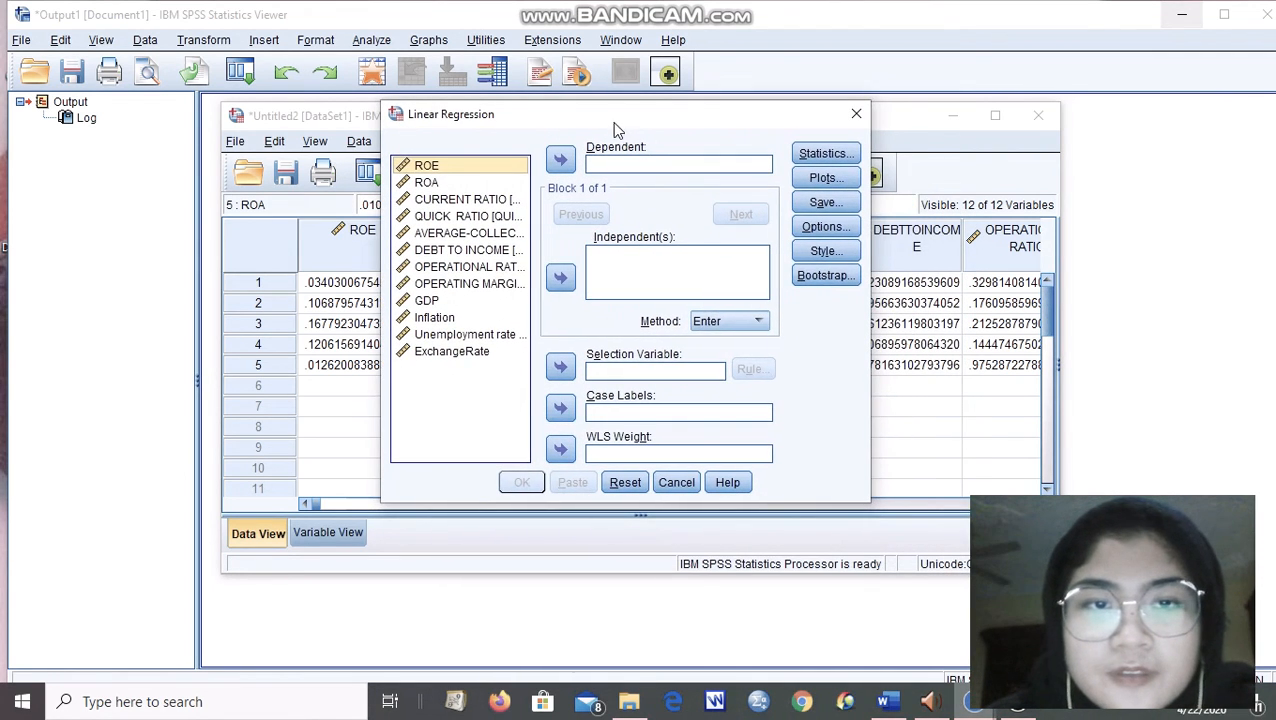
{"action": "left_click", "coordinate": [430, 183]}
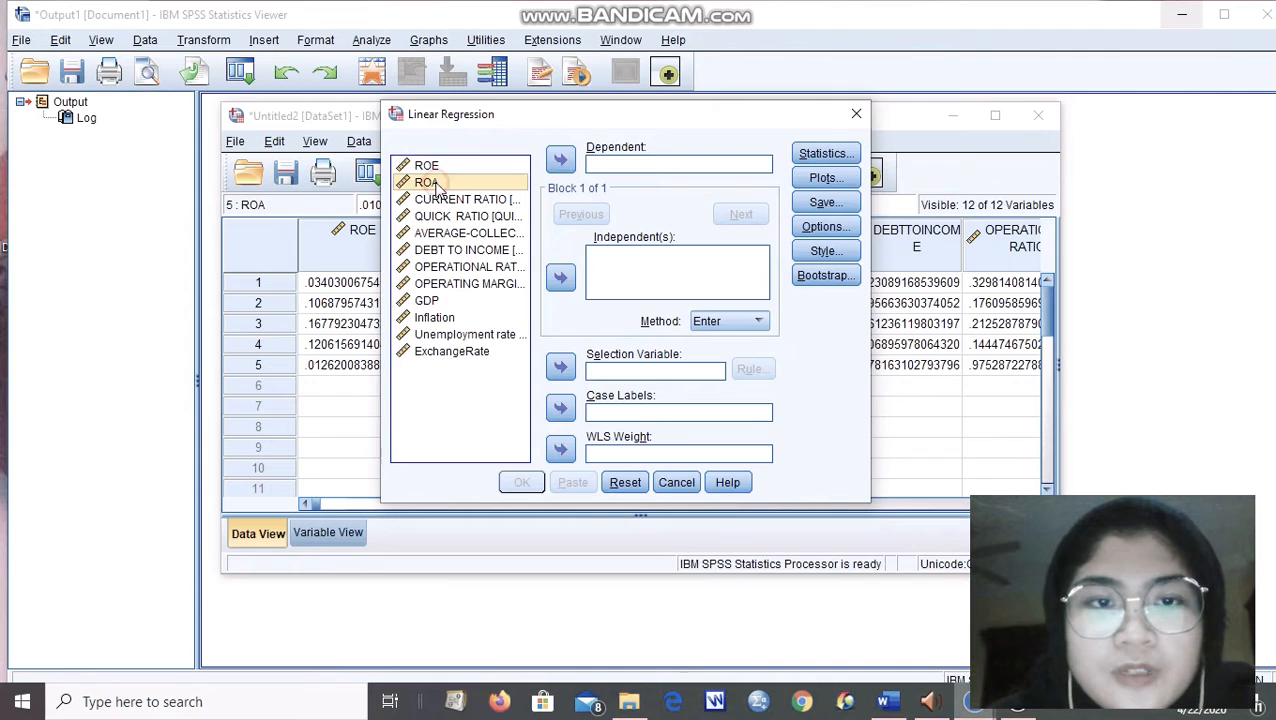
{"action": "left_click", "coordinate": [561, 161]}
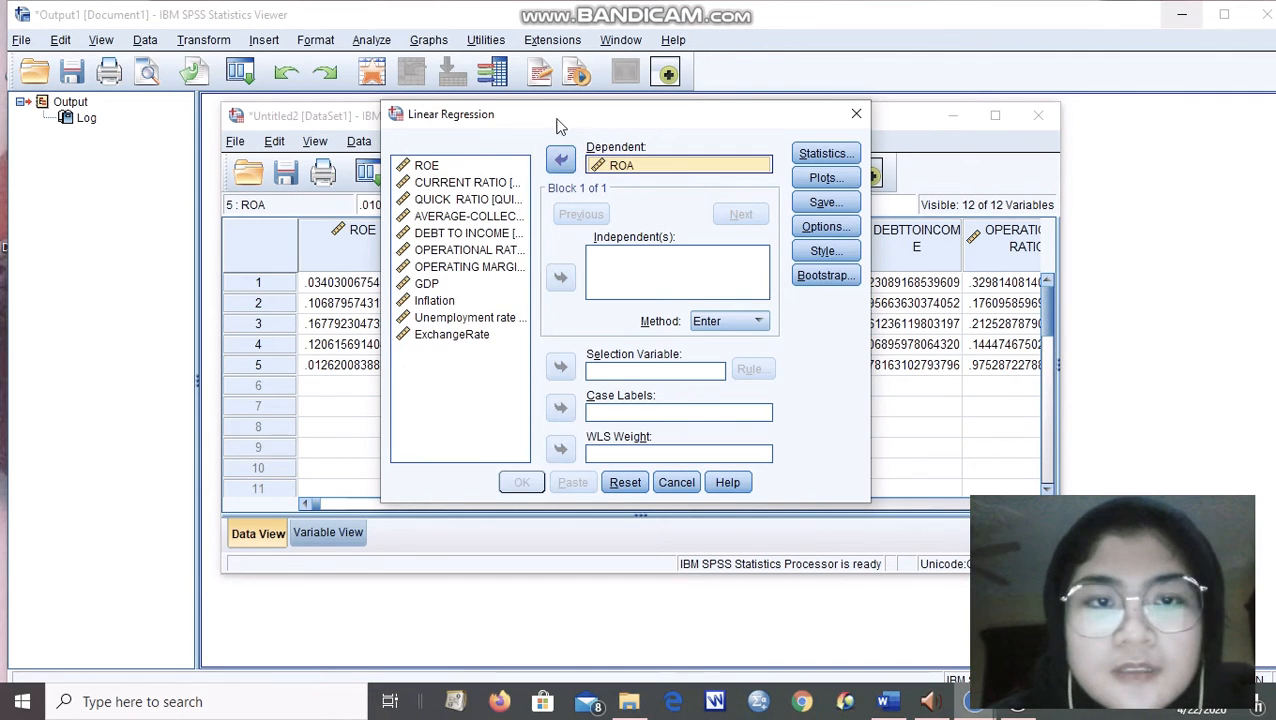
Add the six variables from CURRENT RATIO through OPERATING MARGIN as the regression's independent variables.
{"action": "left_click", "coordinate": [465, 183]}
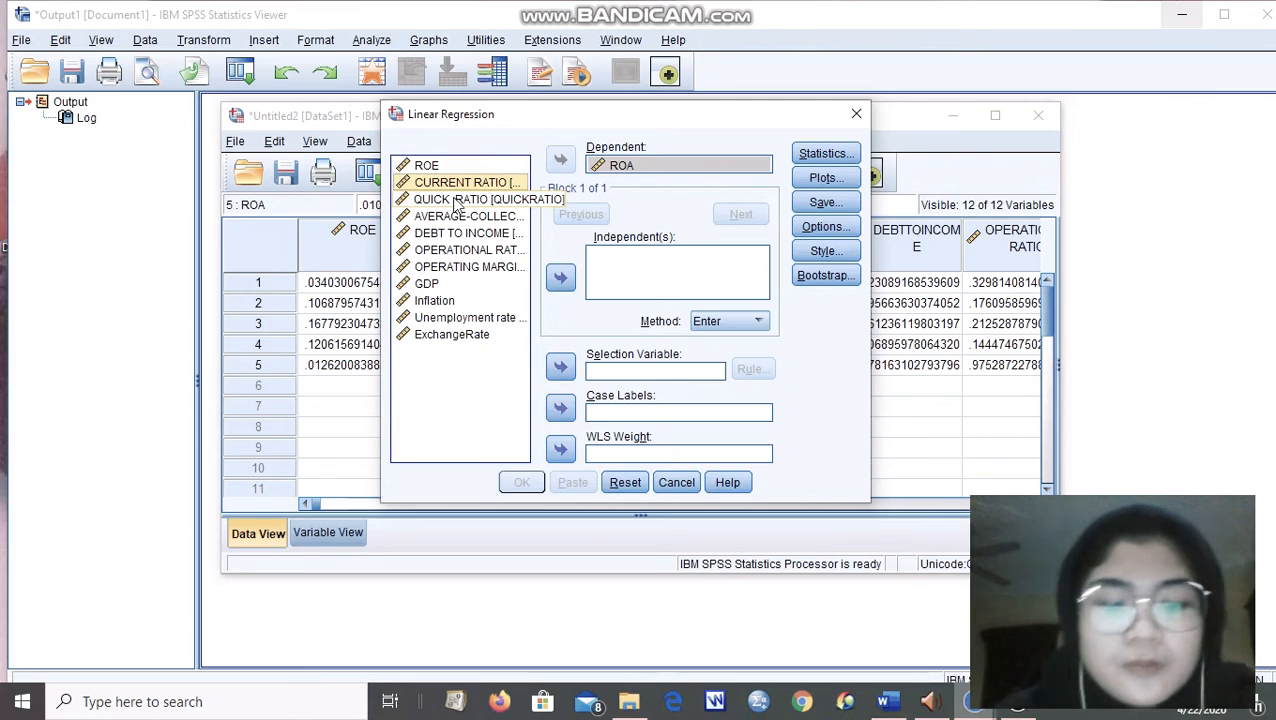
{"action": "key", "text": "shift+Down"}
{"action": "key", "text": "shift+Down"}
{"action": "key", "text": "shift+Down"}
{"action": "key", "text": "shift+Down"}
{"action": "key", "text": "shift+Down"}
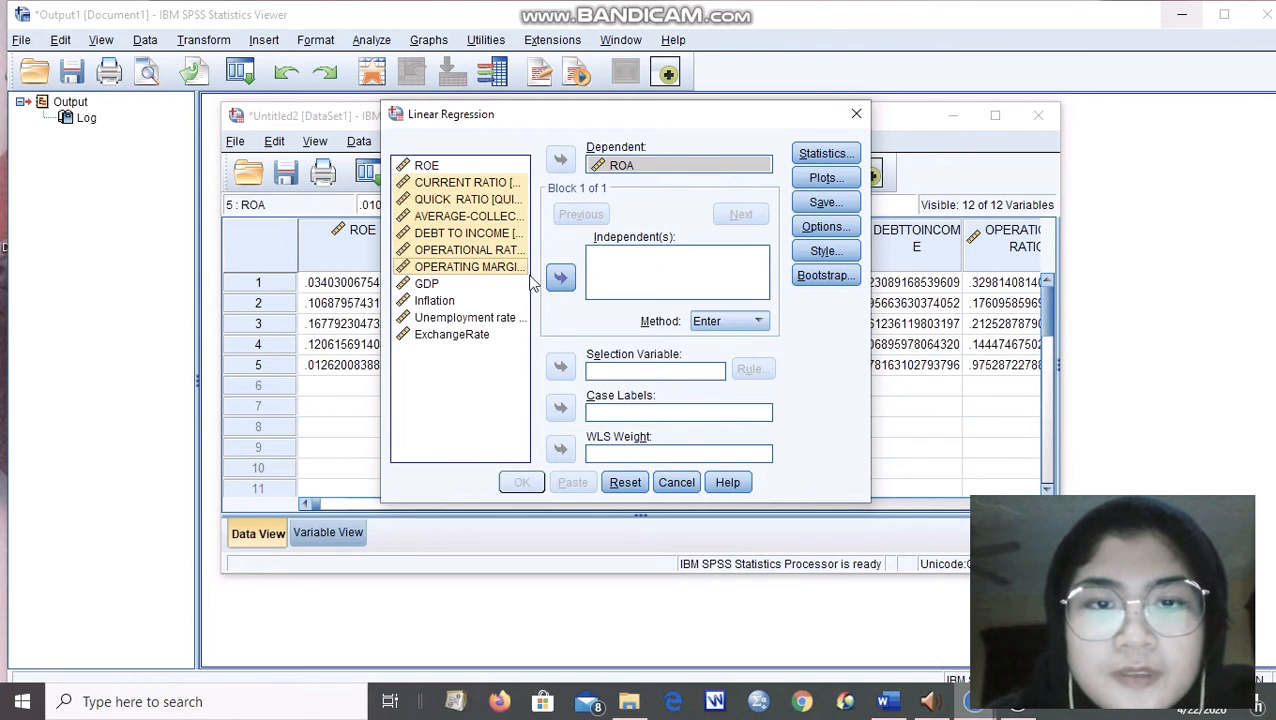
{"action": "left_click", "coordinate": [561, 278]}
Include descriptives, collinearity diagnostics, 95% confidence intervals and Durbin-Watson in the regression statistics.
{"action": "left_click", "coordinate": [828, 155]}
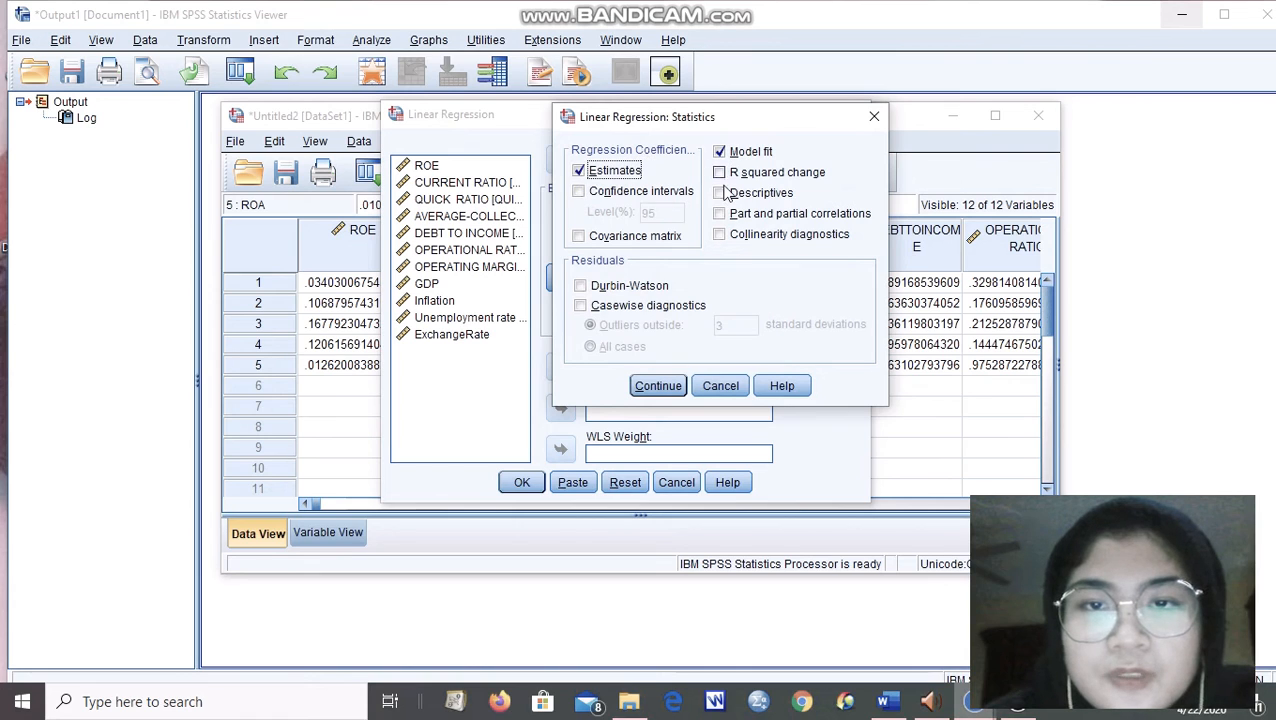
{"action": "left_click", "coordinate": [722, 194]}
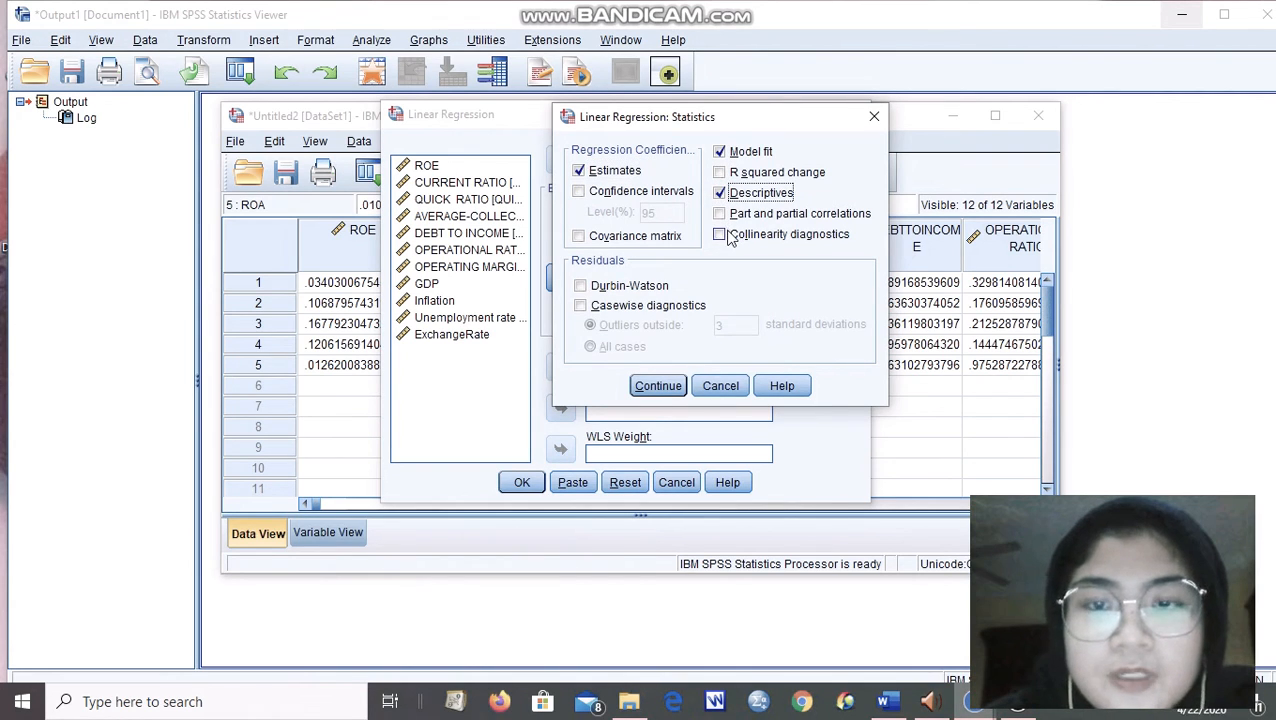
{"action": "left_click", "coordinate": [724, 235]}
{"action": "left_click", "coordinate": [586, 193]}
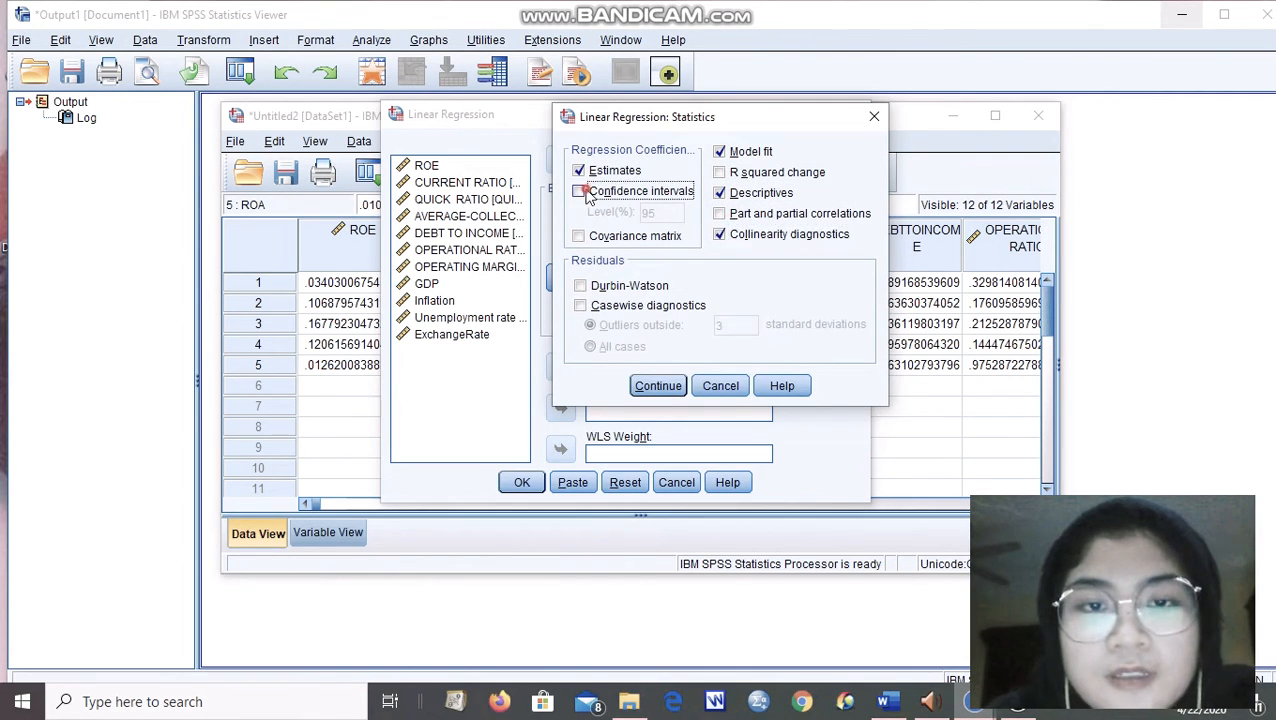
{"action": "left_click", "coordinate": [583, 286]}
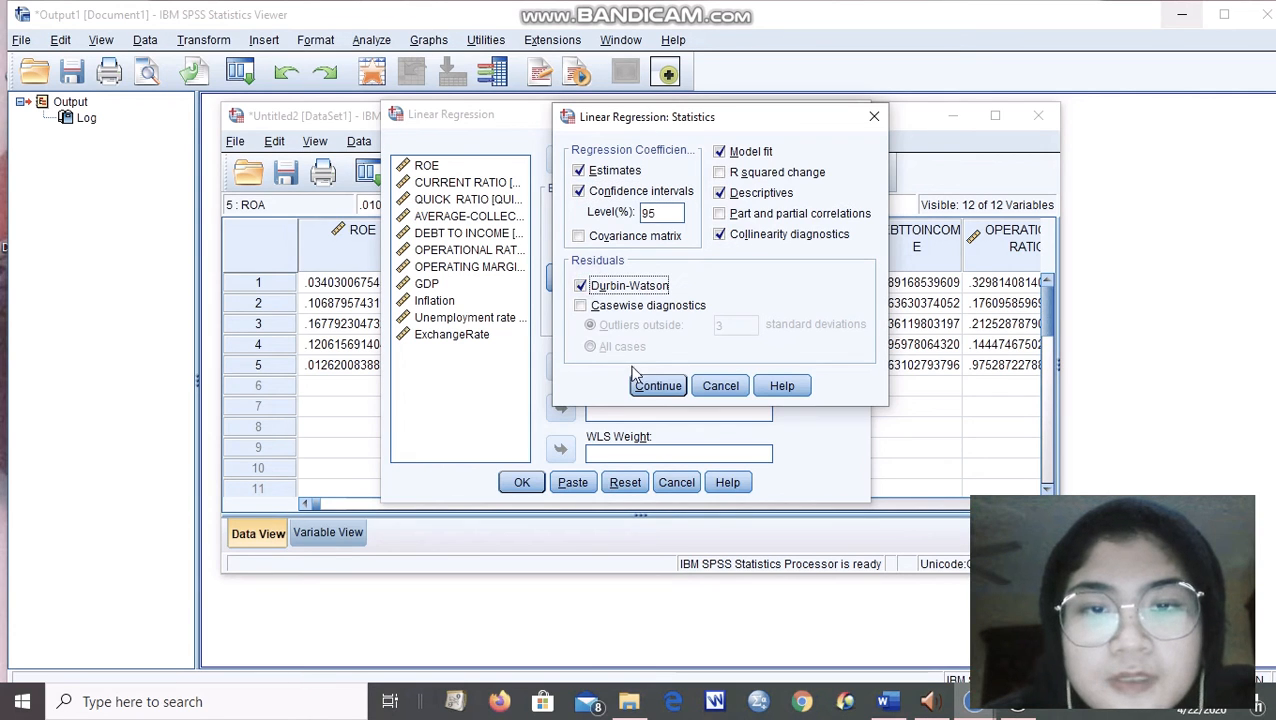
{"action": "left_click", "coordinate": [655, 386]}
Define a regression scatterplot with *ZRESID as Y and *ZPRED as X, and include the histogram and normal probability plot.
{"action": "left_click", "coordinate": [824, 177]}
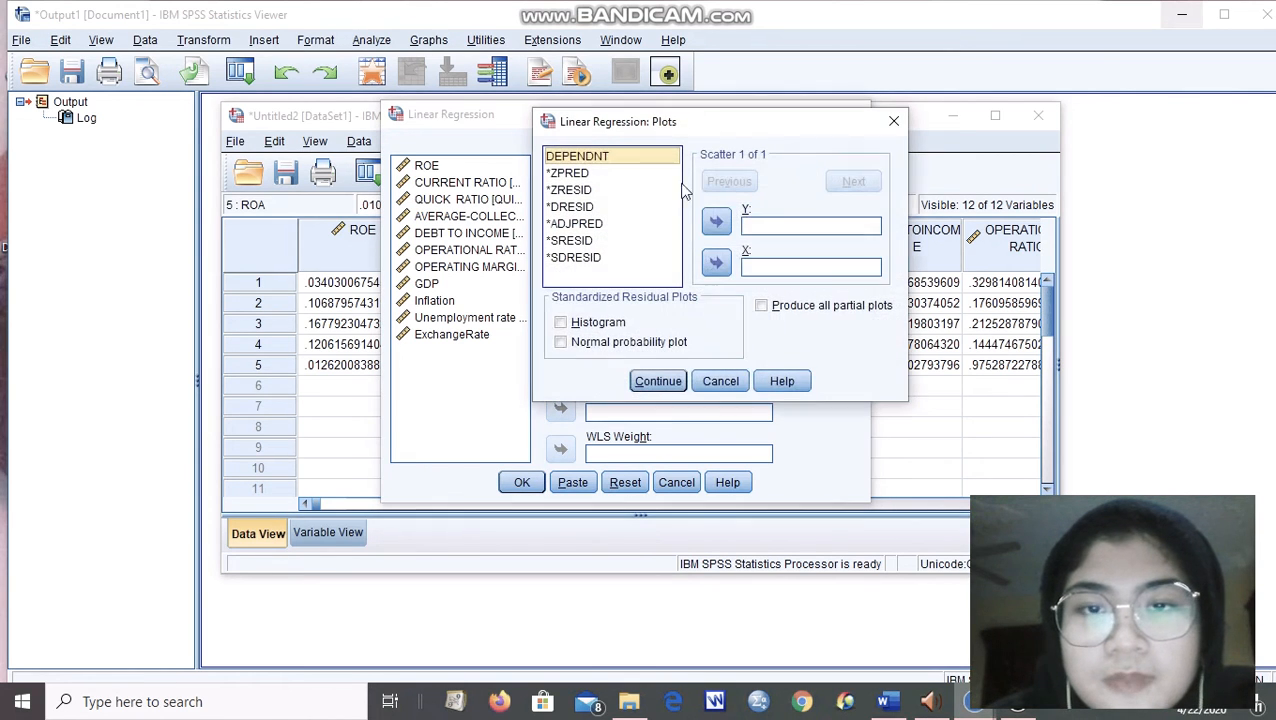
{"action": "left_click", "coordinate": [590, 190]}
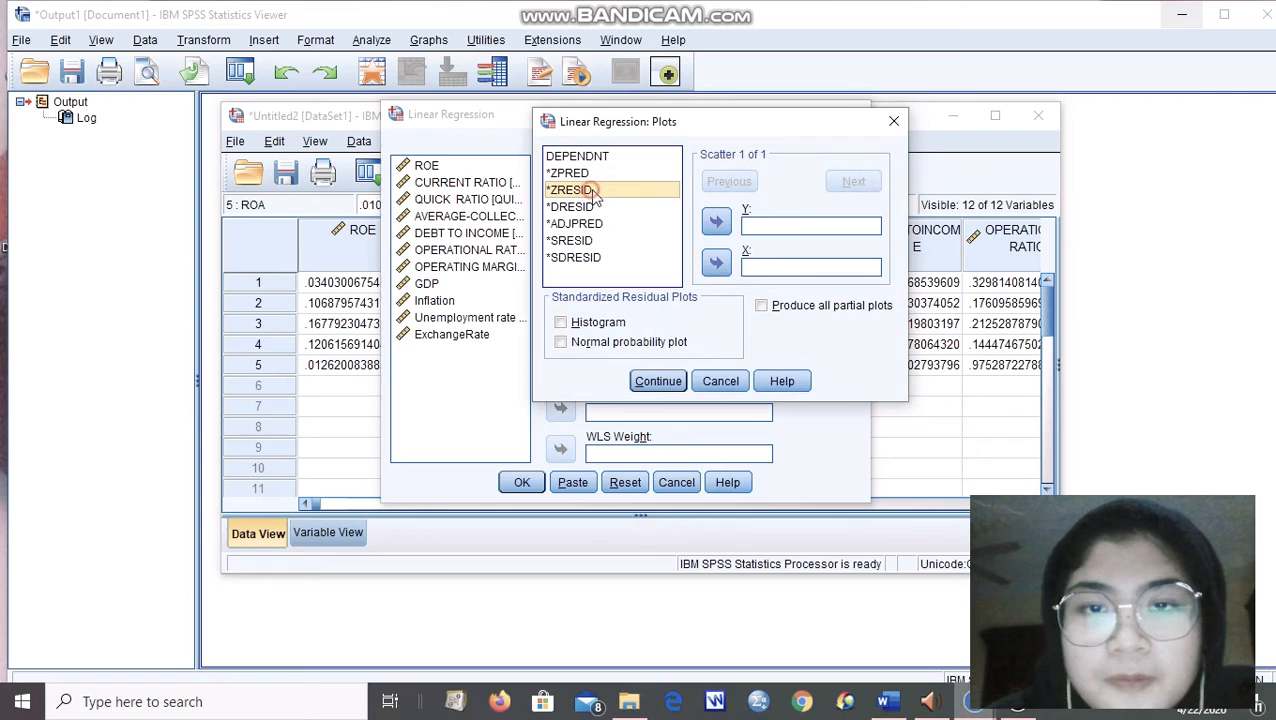
{"action": "left_click", "coordinate": [716, 221]}
{"action": "left_click", "coordinate": [640, 173]}
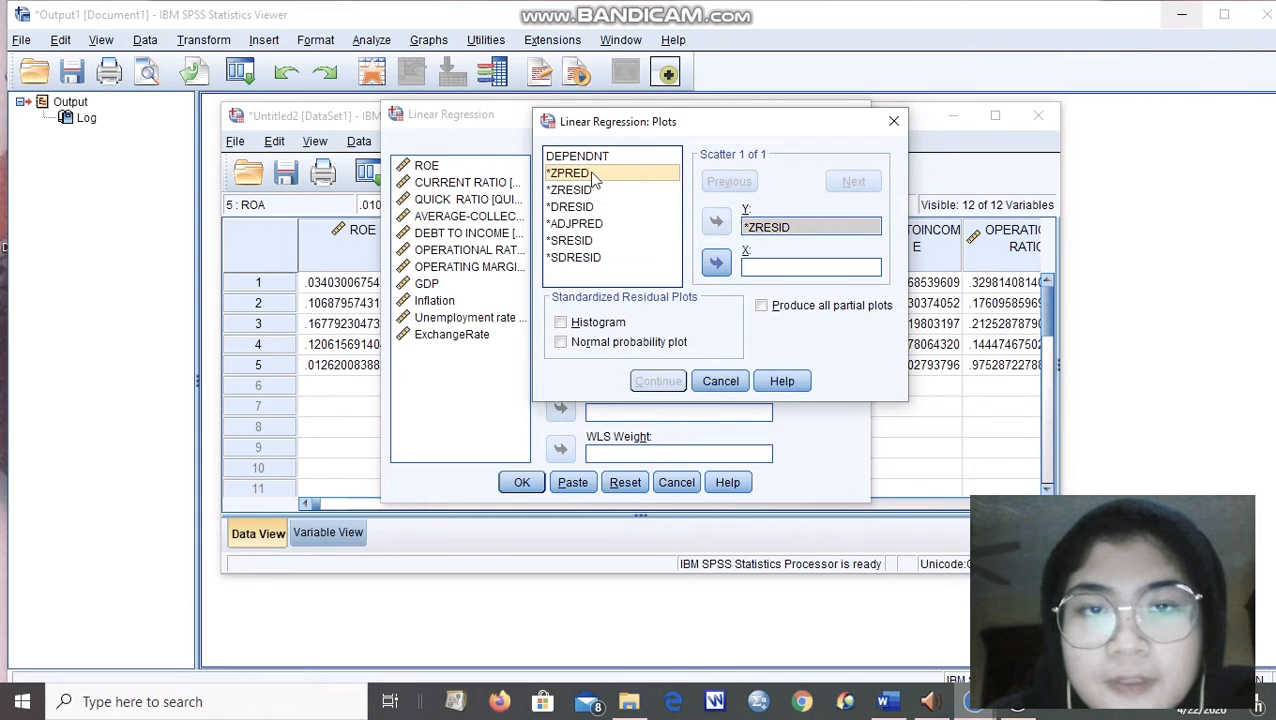
{"action": "left_click", "coordinate": [716, 262]}
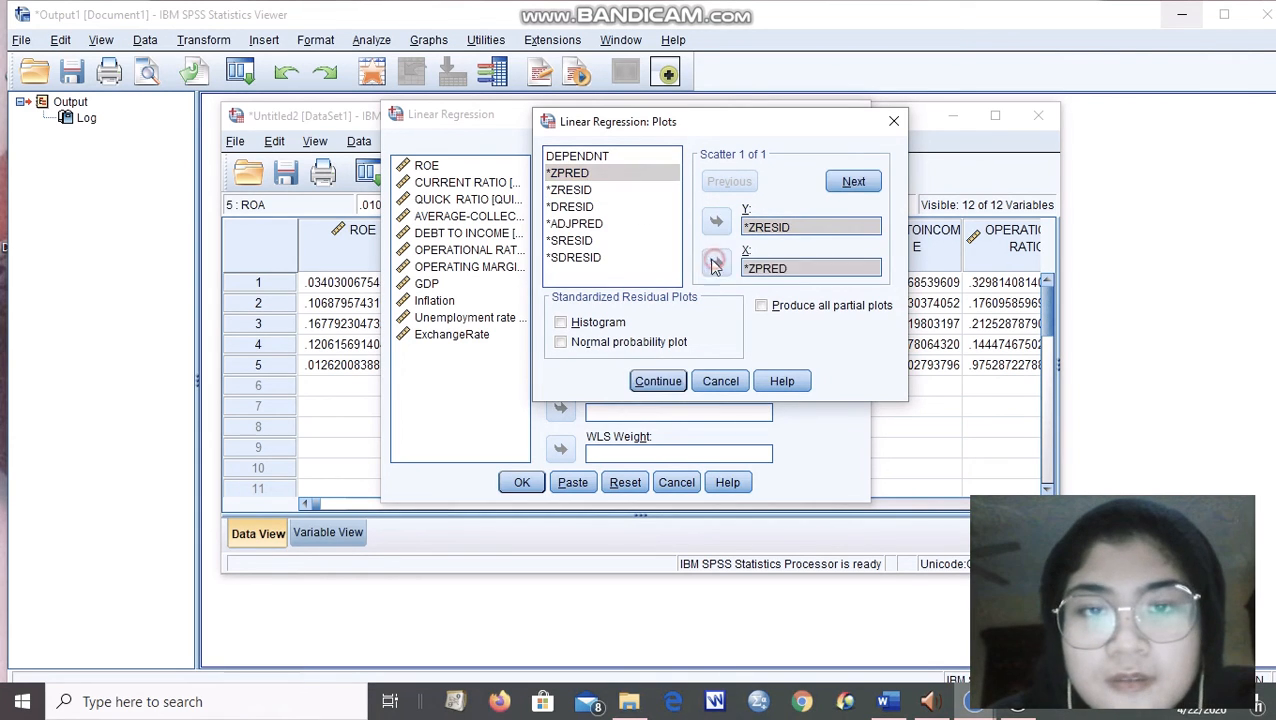
{"action": "left_click", "coordinate": [589, 325]}
{"action": "left_click", "coordinate": [568, 342]}
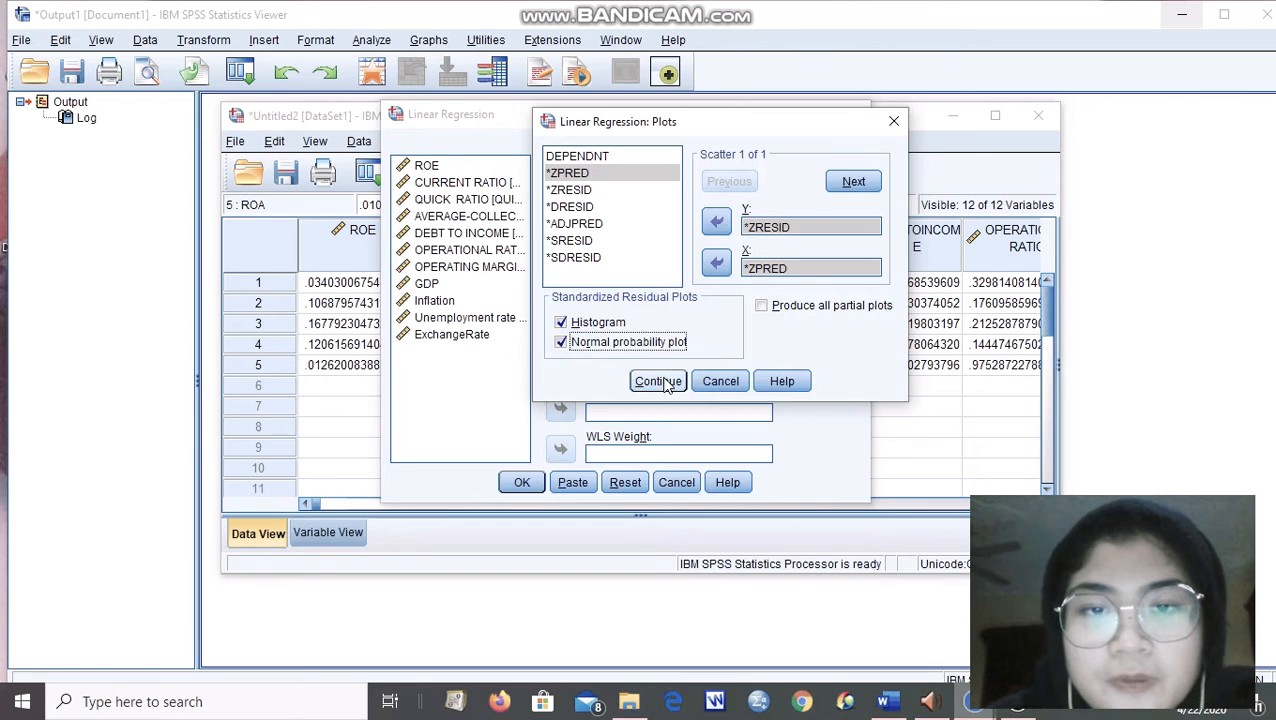
{"action": "left_click", "coordinate": [658, 381]}
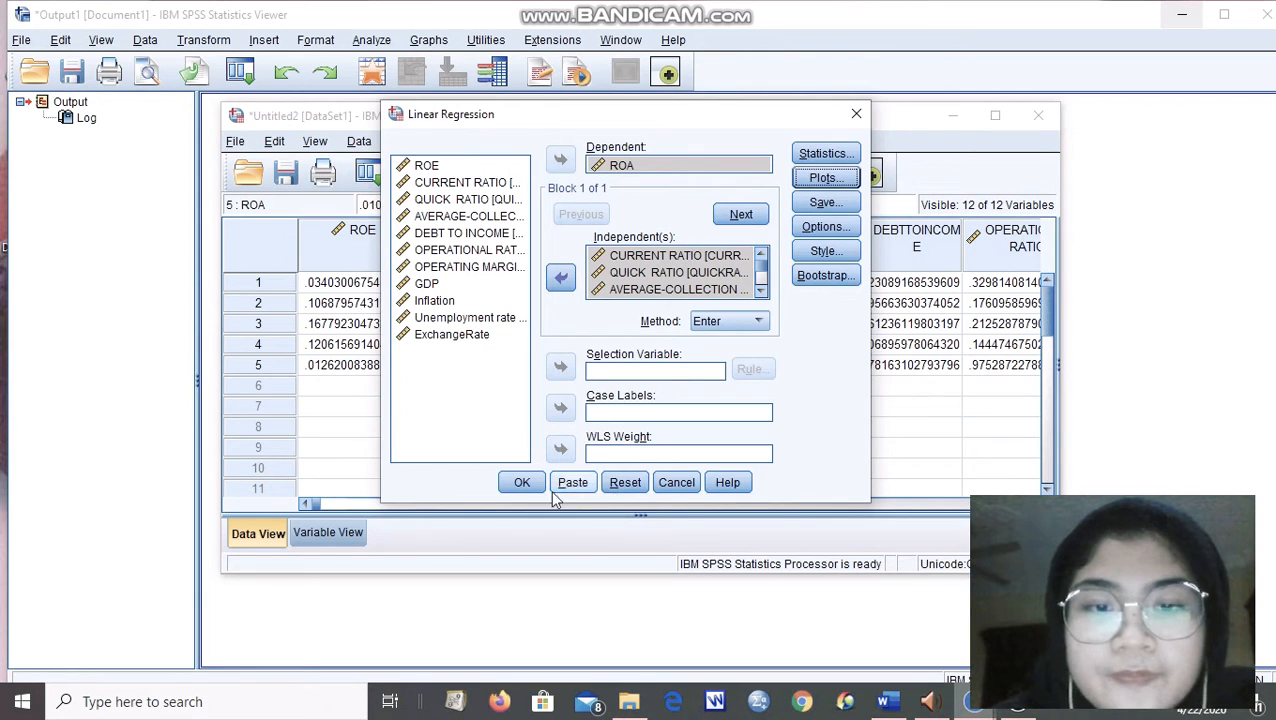
Run the linear regression and review its output tables down to the Model Summary and ANOVA.
{"action": "left_click", "coordinate": [527, 485]}
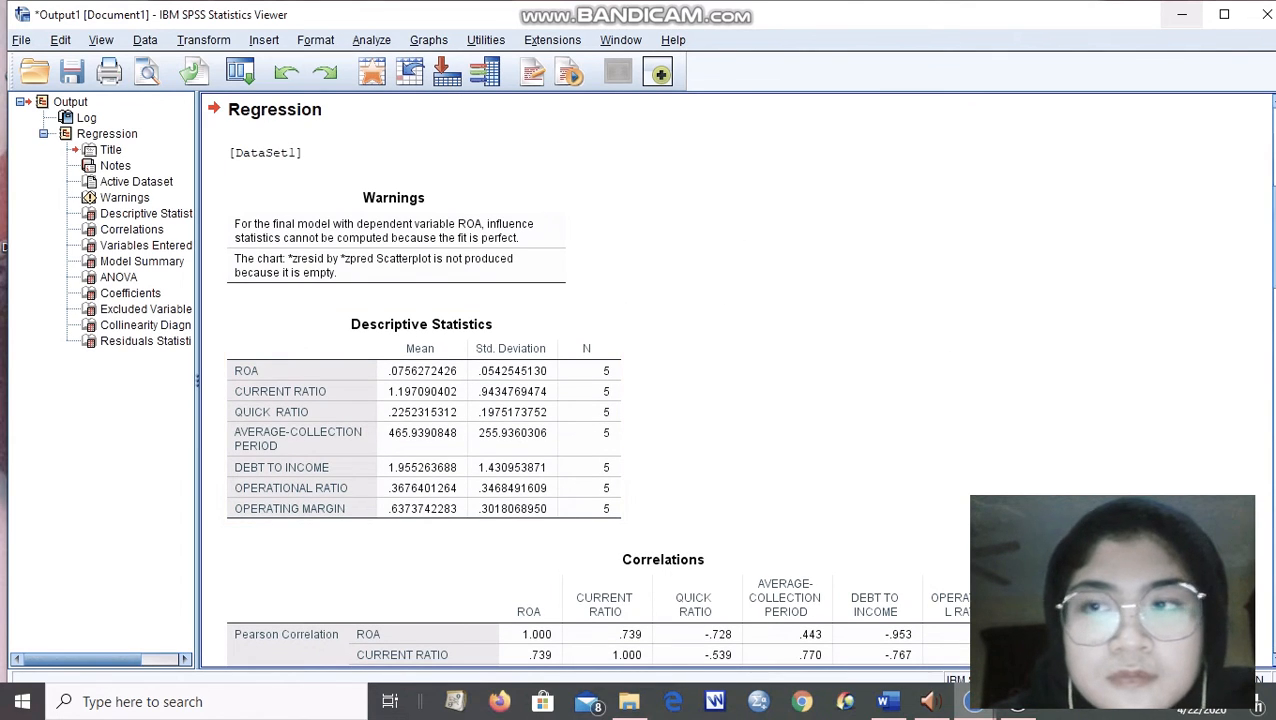
{"action": "scroll", "coordinate": [674, 242], "scroll_direction": "down", "scroll_amount": 10}
{"action": "scroll", "coordinate": [663, 380], "scroll_direction": "down", "scroll_amount": 10}
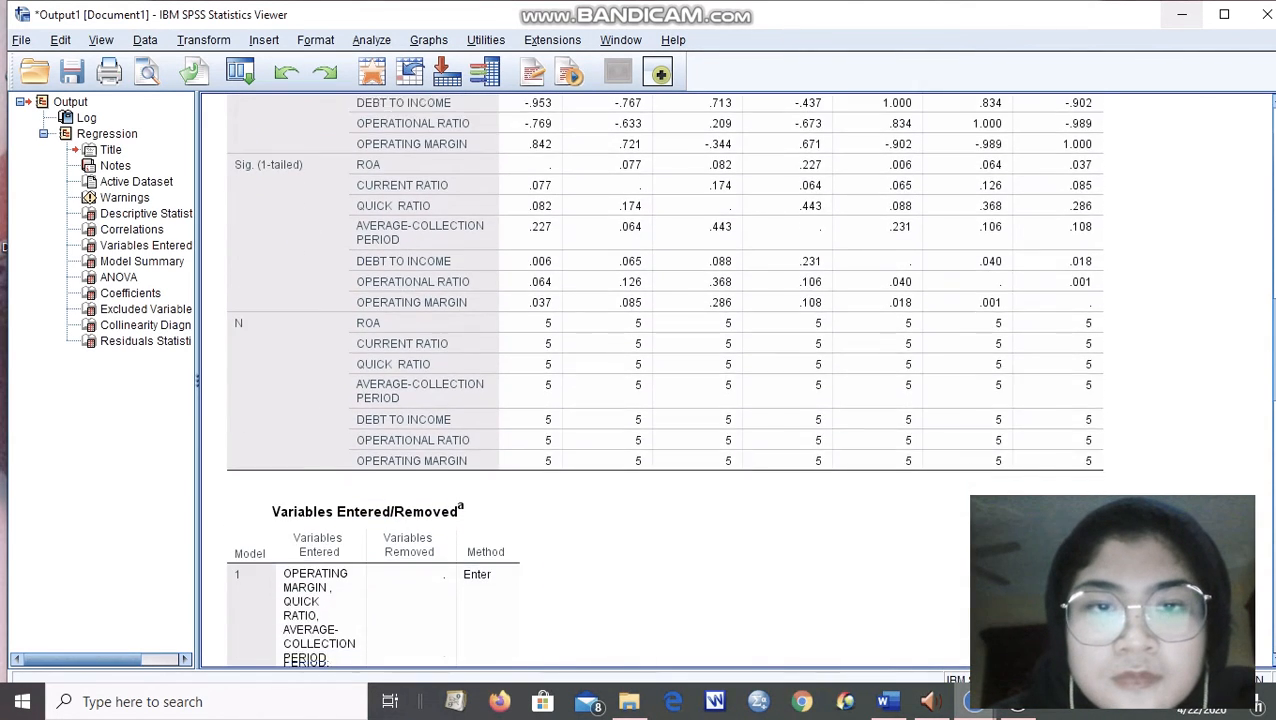
{"action": "scroll", "coordinate": [630, 220], "scroll_direction": "down", "scroll_amount": 5}
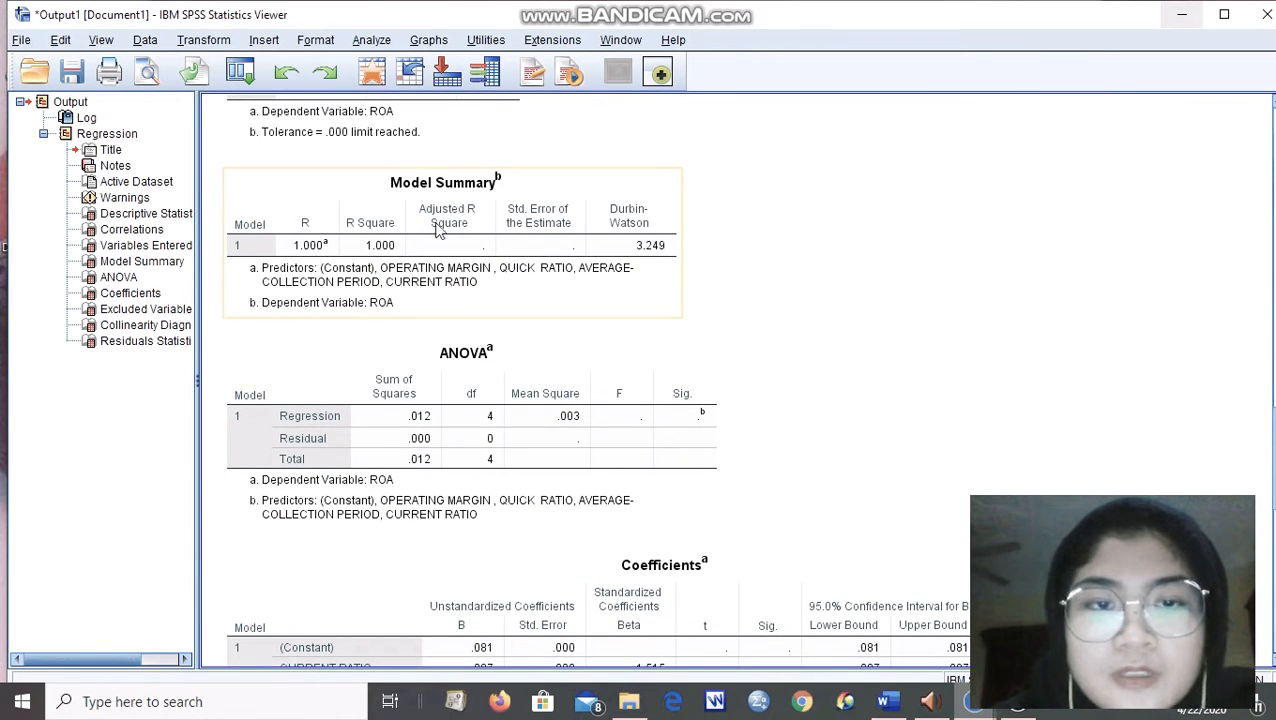
Review the Coefficients and Excluded Variables tables, and reopen the Linear Regression setup with the data editor moved clear of the coefficients.
{"action": "scroll", "coordinate": [1074, 273], "scroll_direction": "down", "scroll_amount": 6}
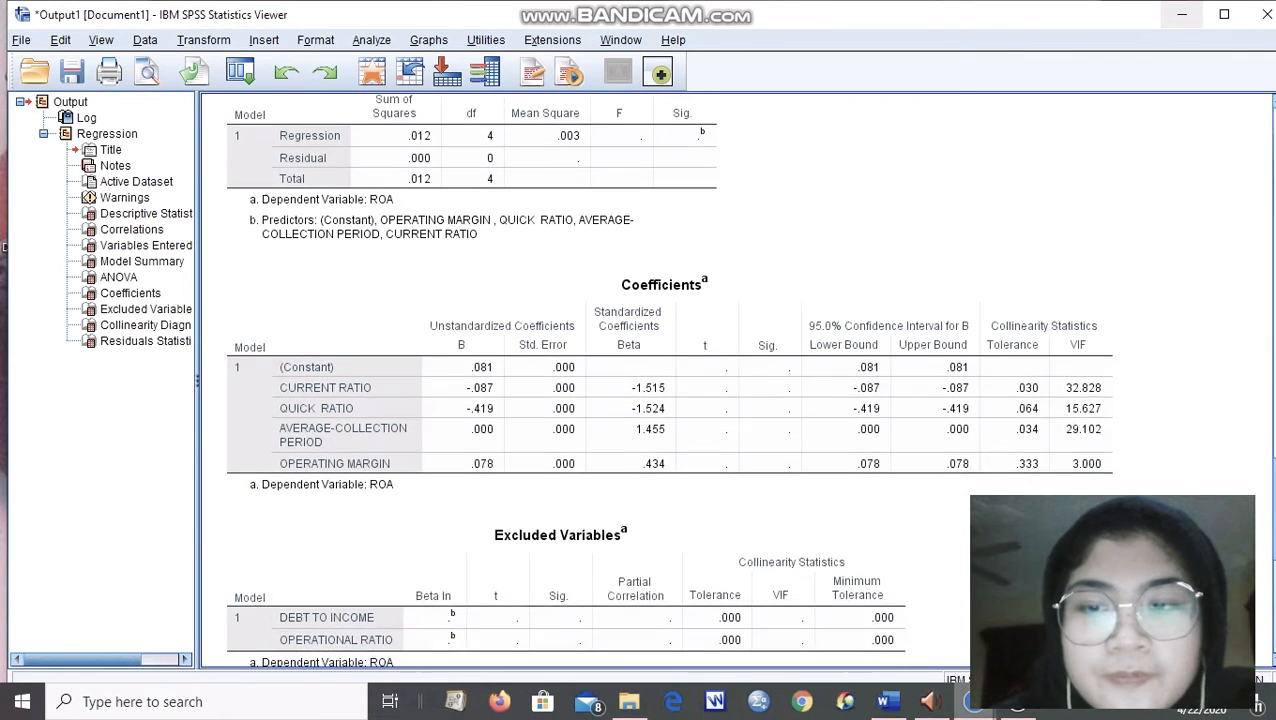
{"action": "scroll", "coordinate": [1001, 258], "scroll_direction": "down", "scroll_amount": 2}
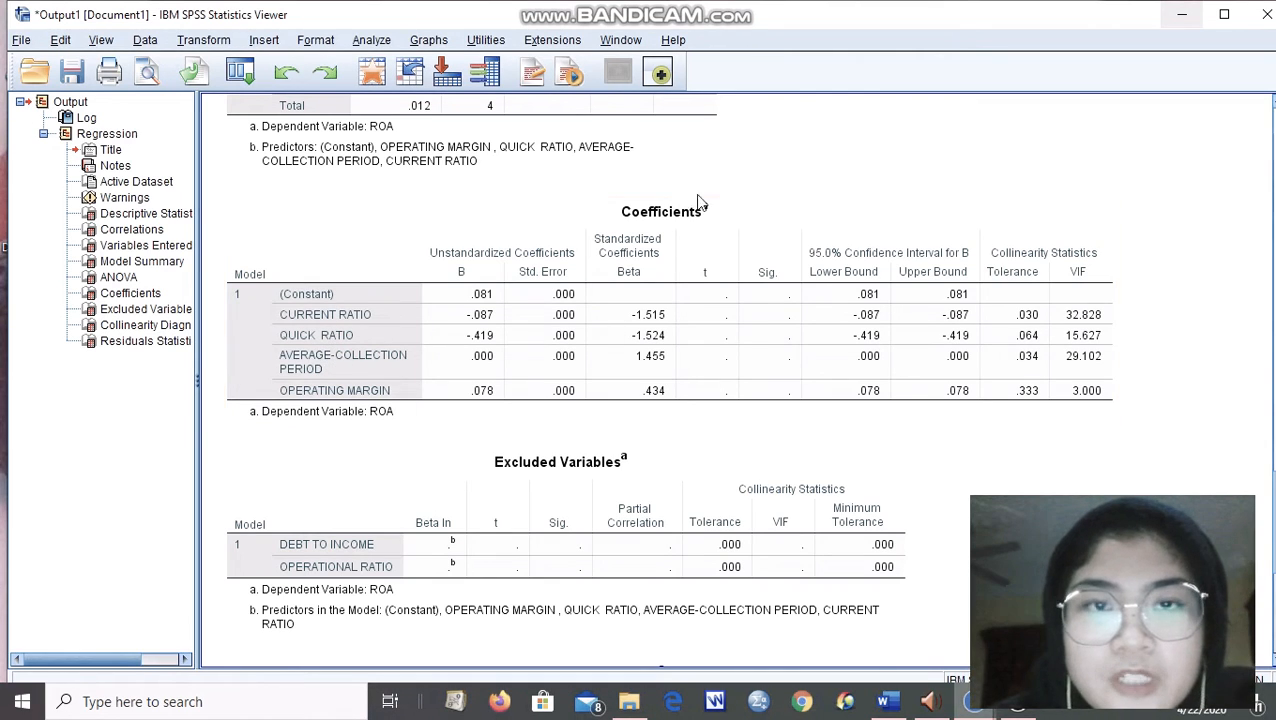
{"action": "mouse_move", "coordinate": [965, 708]}
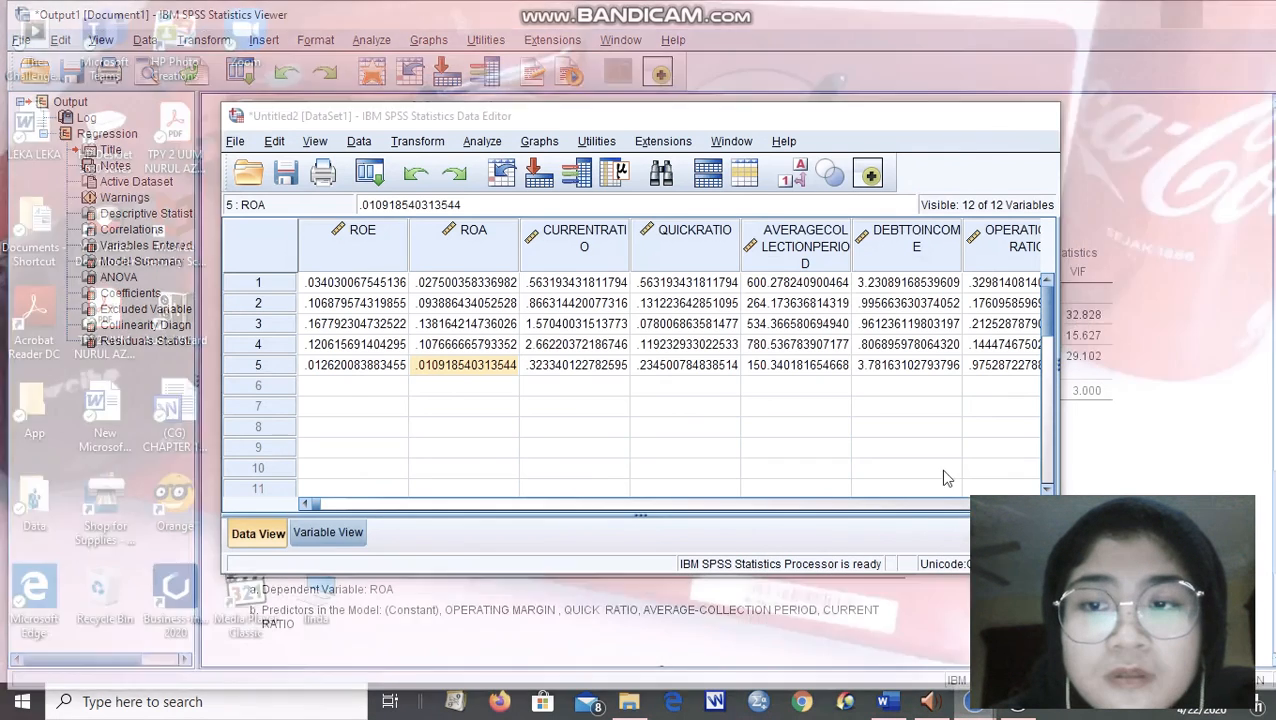
{"action": "left_click", "coordinate": [865, 610]}
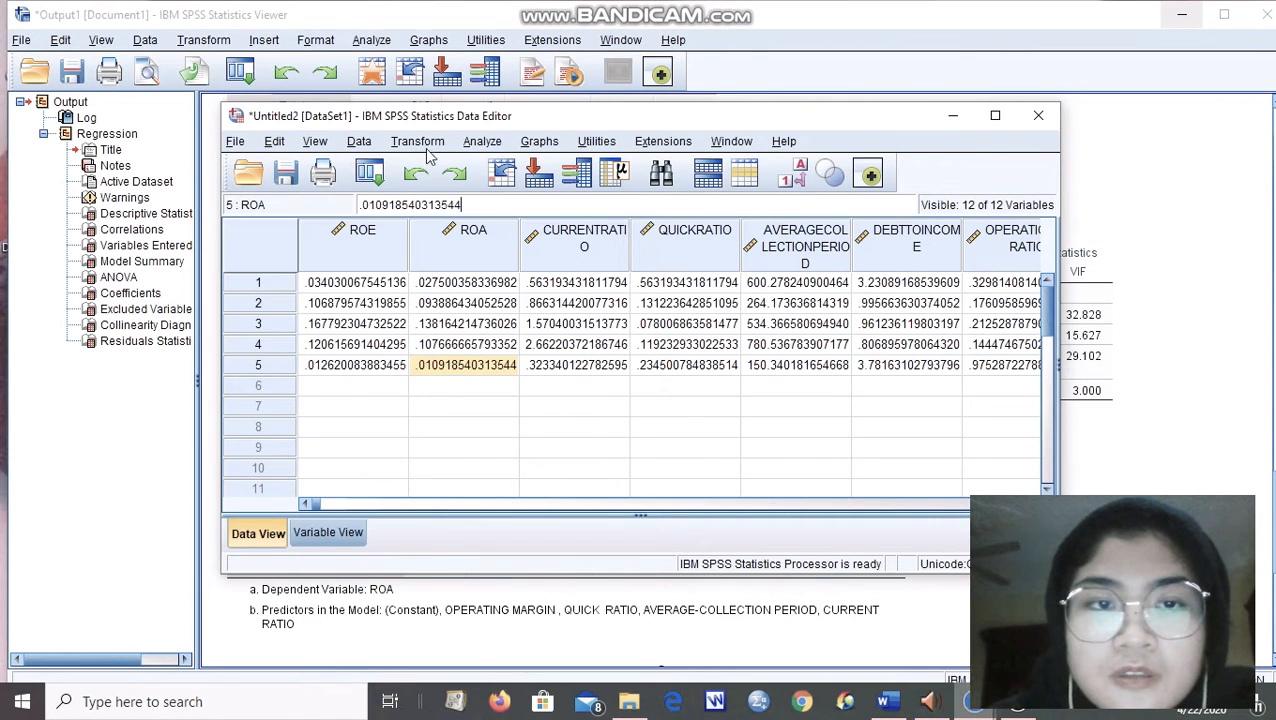
{"action": "left_click", "coordinate": [476, 144]}
{"action": "mouse_move", "coordinate": [578, 358]}
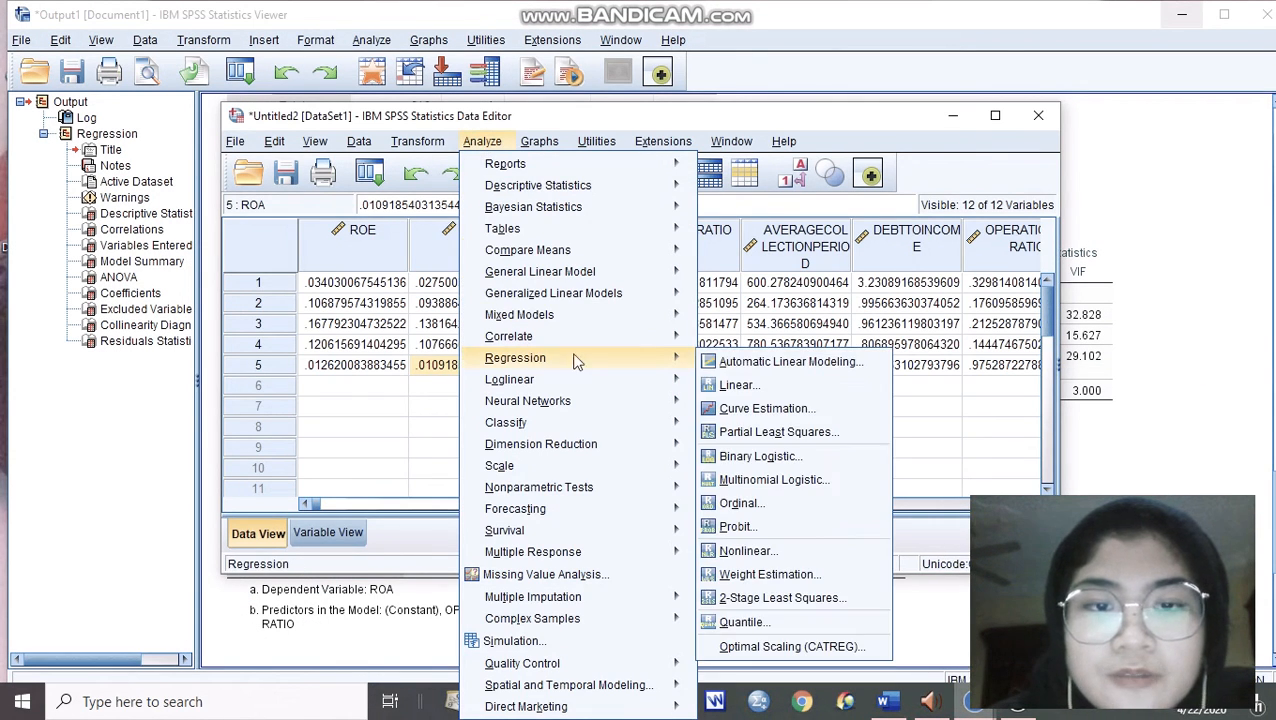
{"action": "left_click", "coordinate": [724, 386]}
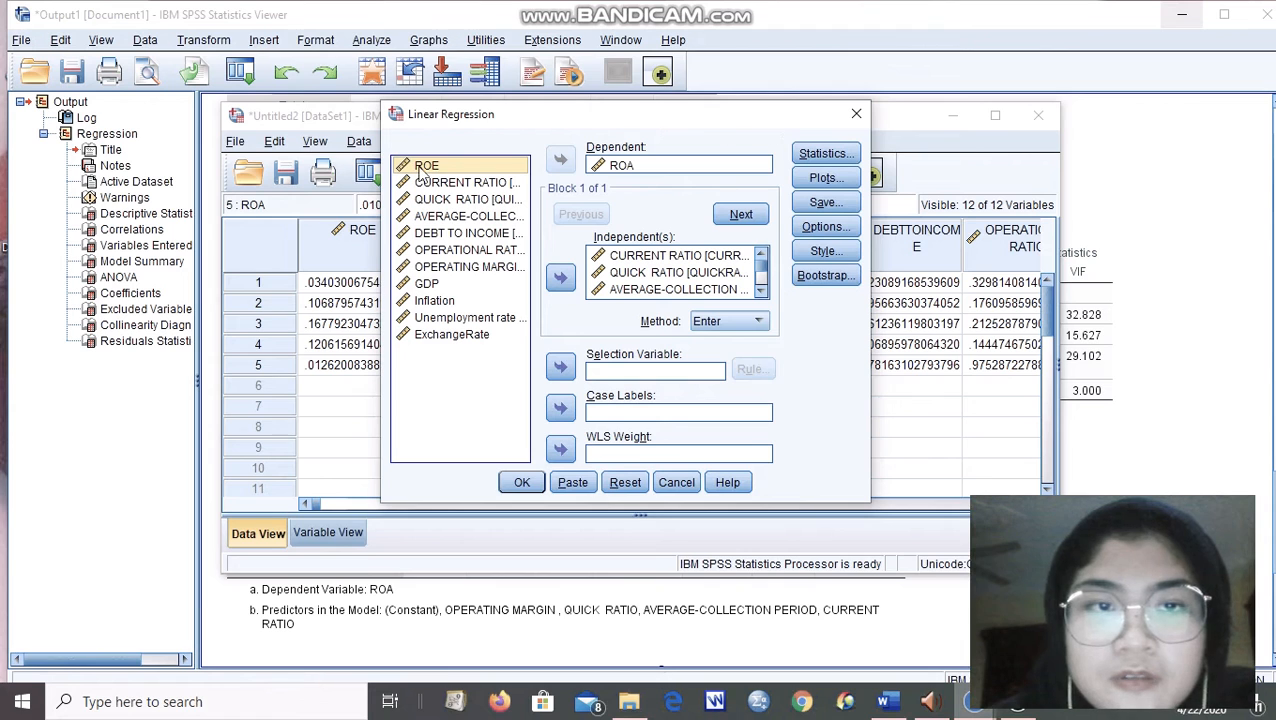
{"action": "left_click_drag", "start_coordinate": [353, 118], "coordinate": [355, 488]}
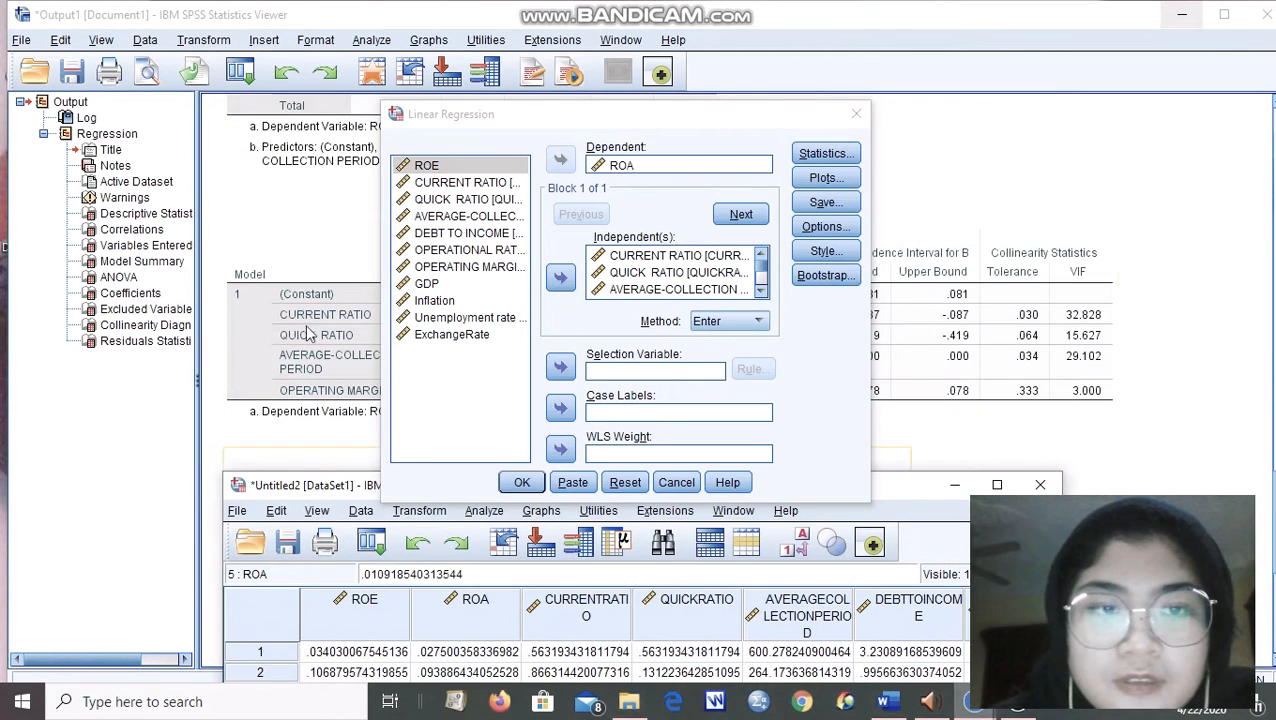
Remove CURRENT RATIO, QUICK RATIO and AVERAGE-COLLECTION PERIOD from the independent variables and rerun the regression.
{"action": "left_click", "coordinate": [633, 257]}
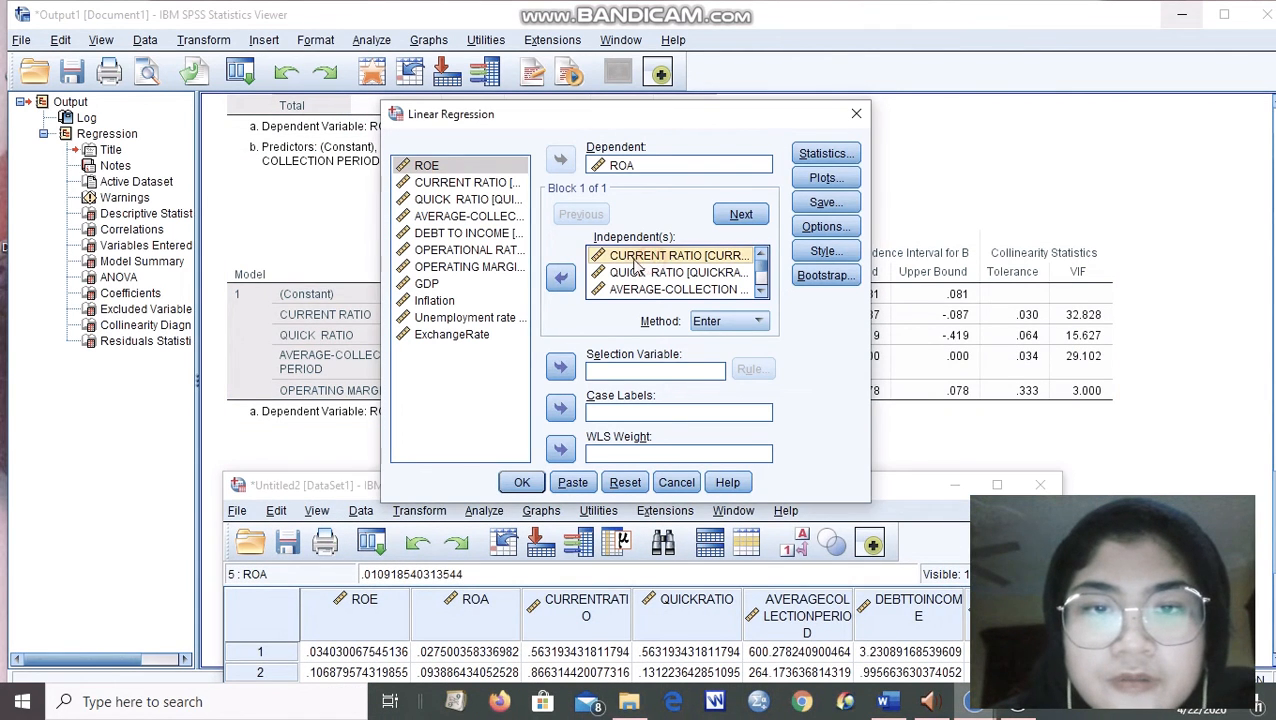
{"action": "left_click", "coordinate": [563, 278]}
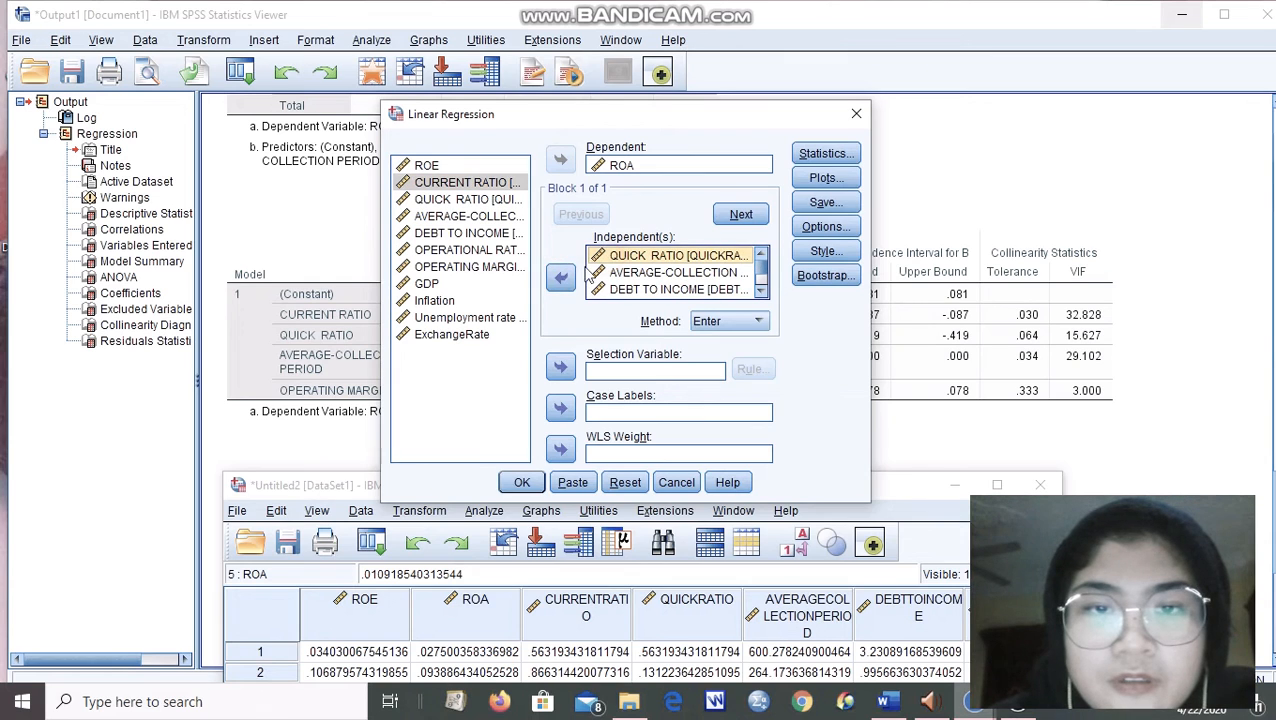
{"action": "left_click", "coordinate": [563, 280]}
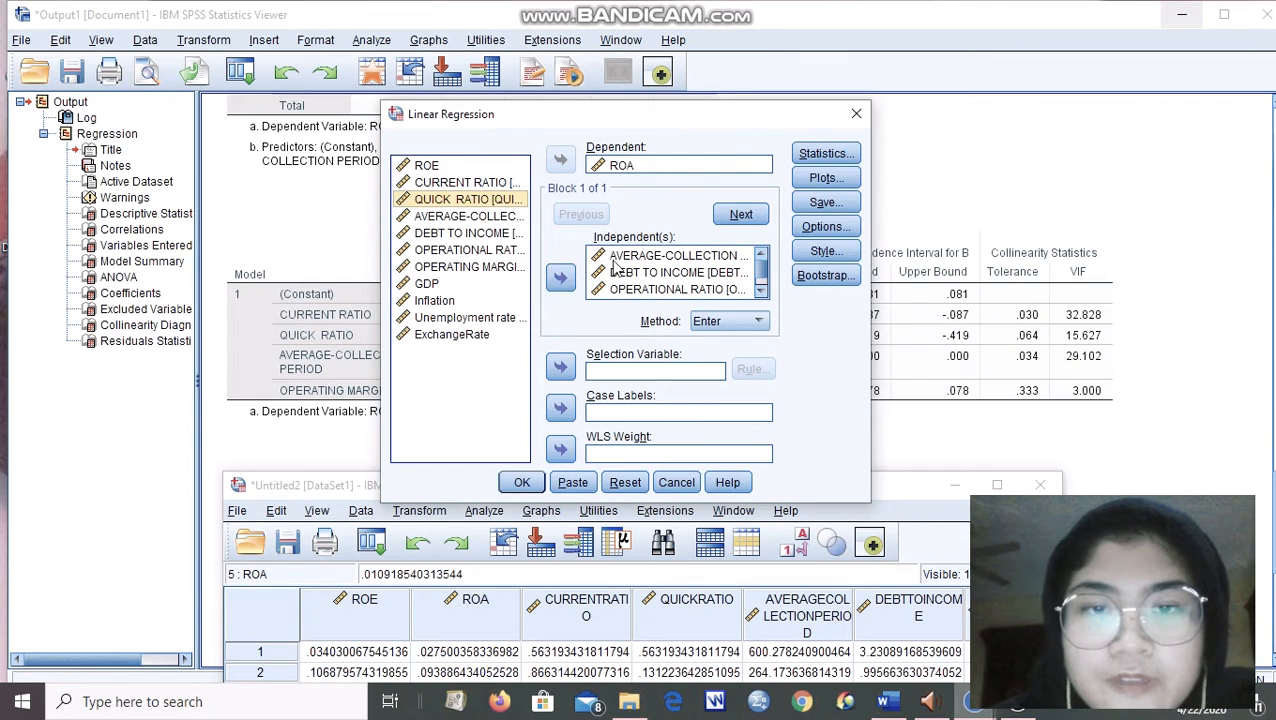
{"action": "left_click", "coordinate": [640, 257]}
{"action": "left_click", "coordinate": [561, 278]}
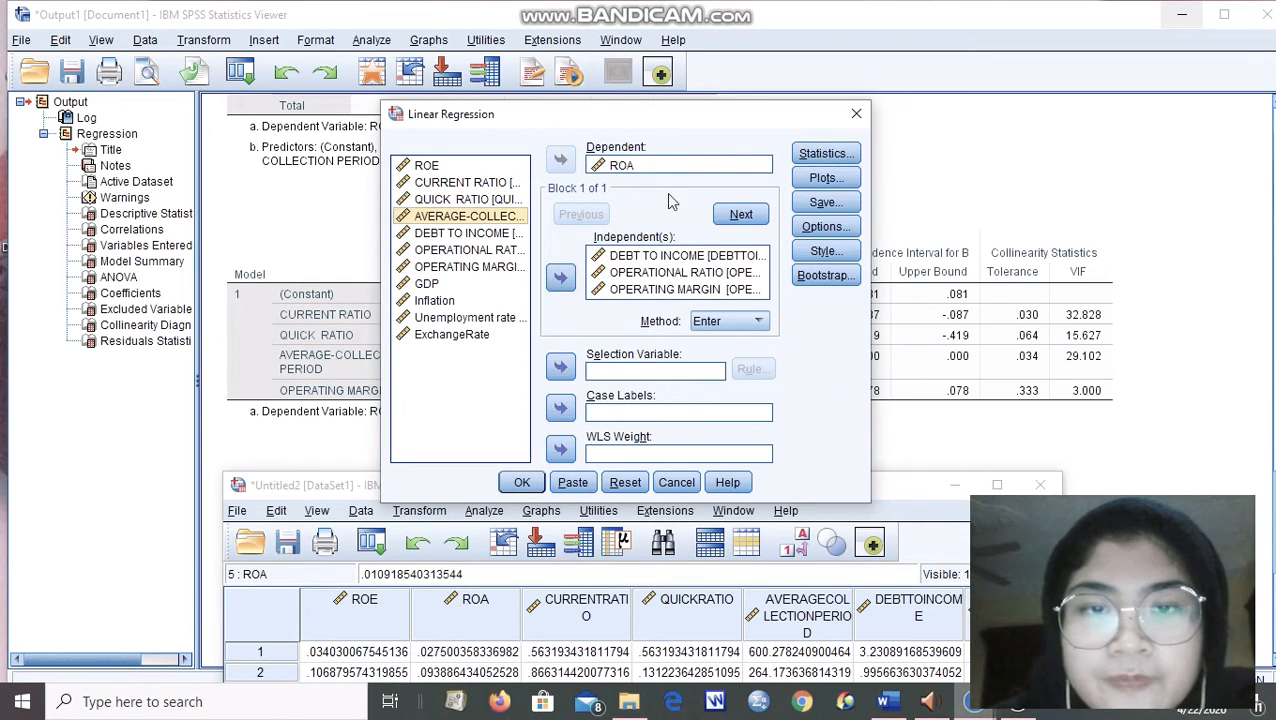
{"action": "left_click", "coordinate": [521, 482]}
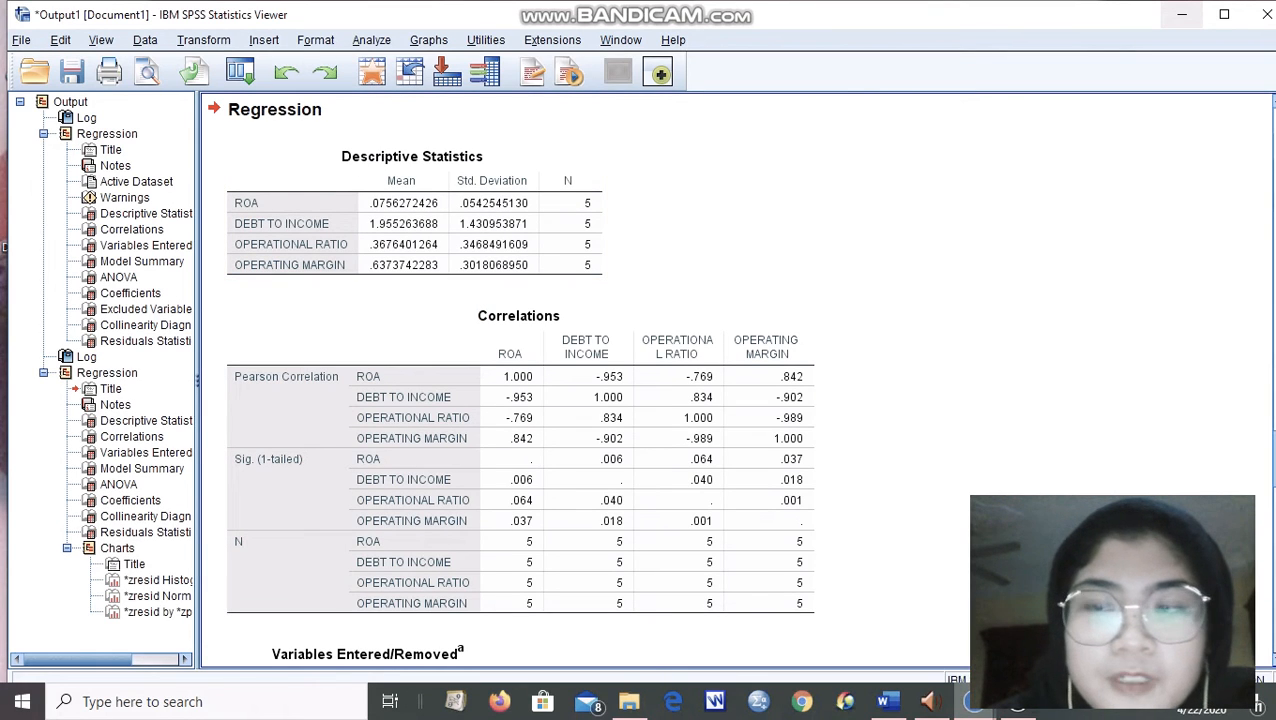
Examine the three-predictor output from Correlations through Model Summary, ANOVA, Coefficients and Collinearity Diagnostics.
{"action": "scroll", "coordinate": [600, 380], "scroll_direction": "down", "scroll_amount": 5}
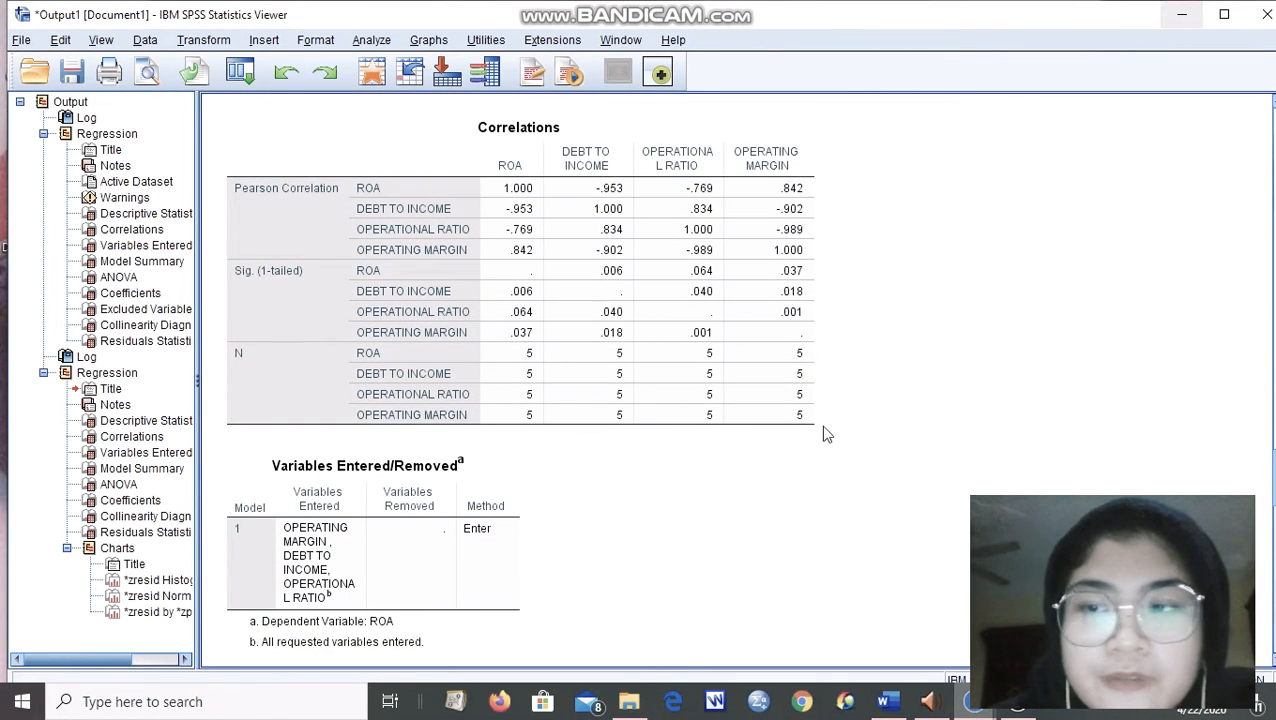
{"action": "scroll", "coordinate": [825, 433], "scroll_direction": "down", "scroll_amount": 1}
{"action": "scroll", "coordinate": [518, 380], "scroll_direction": "down", "scroll_amount": 8}
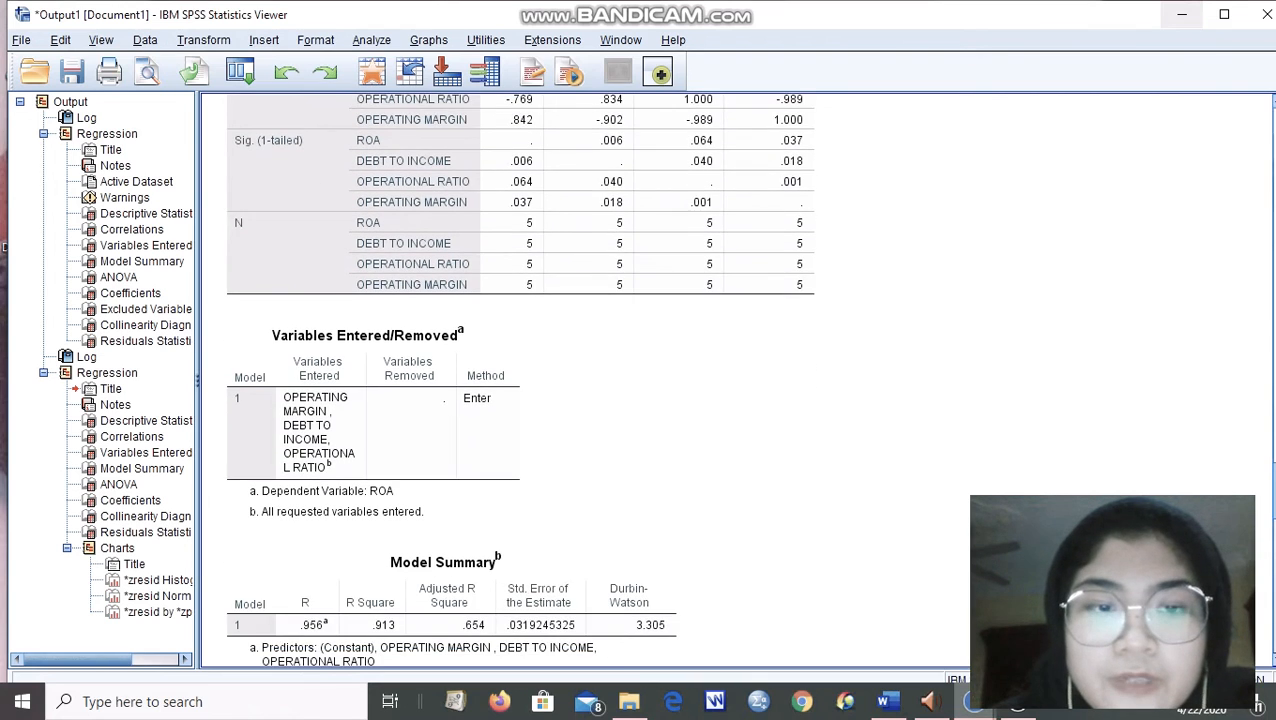
{"action": "scroll", "coordinate": [518, 380], "scroll_direction": "down", "scroll_amount": 3}
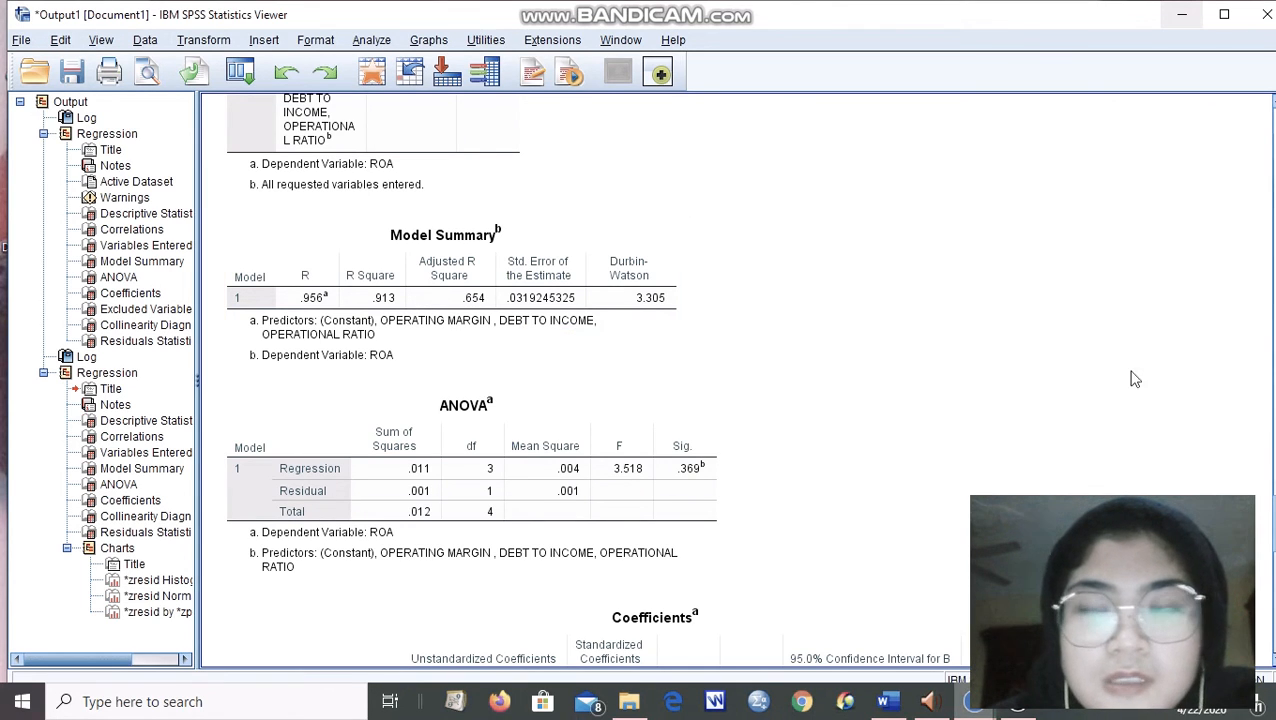
{"action": "scroll", "coordinate": [658, 380], "scroll_direction": "down", "scroll_amount": 10}
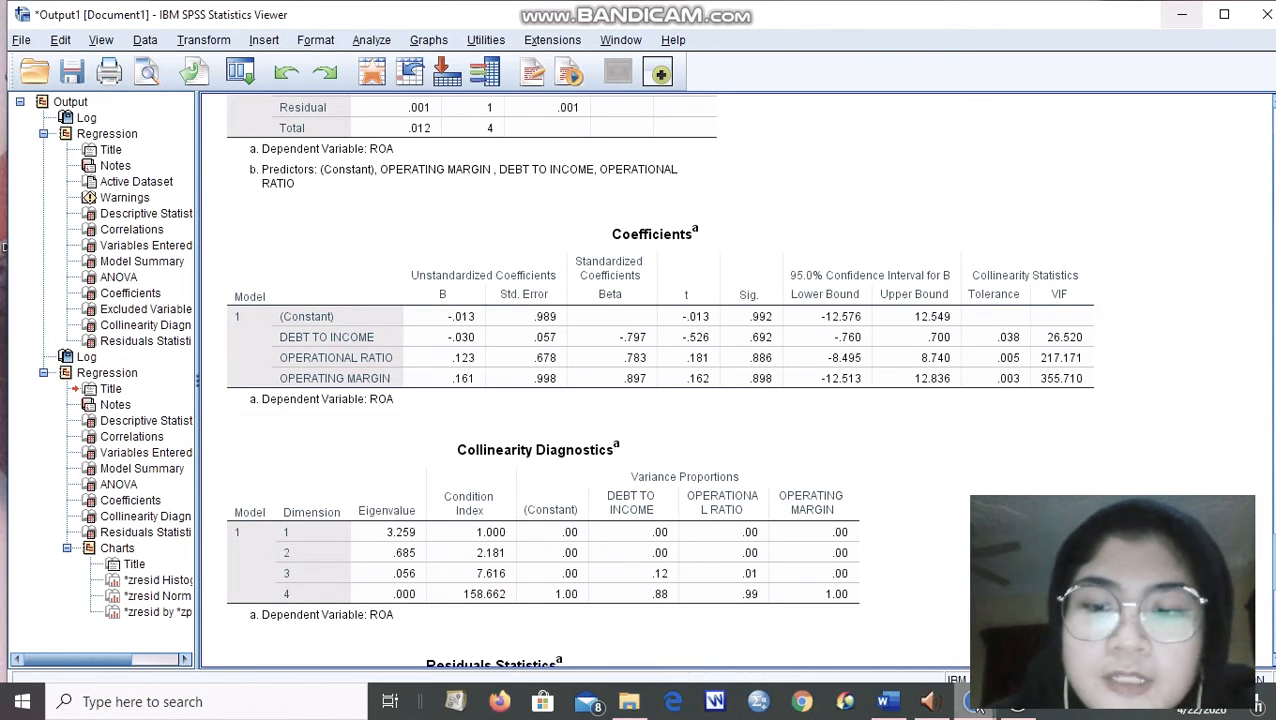
Remove OPERATIONAL RATIO and OPERATING MARGIN from the linear regression, keeping only DEBT TO INCOME as predictor of ROA, and rerun it.
{"action": "mouse_move", "coordinate": [972, 701]}
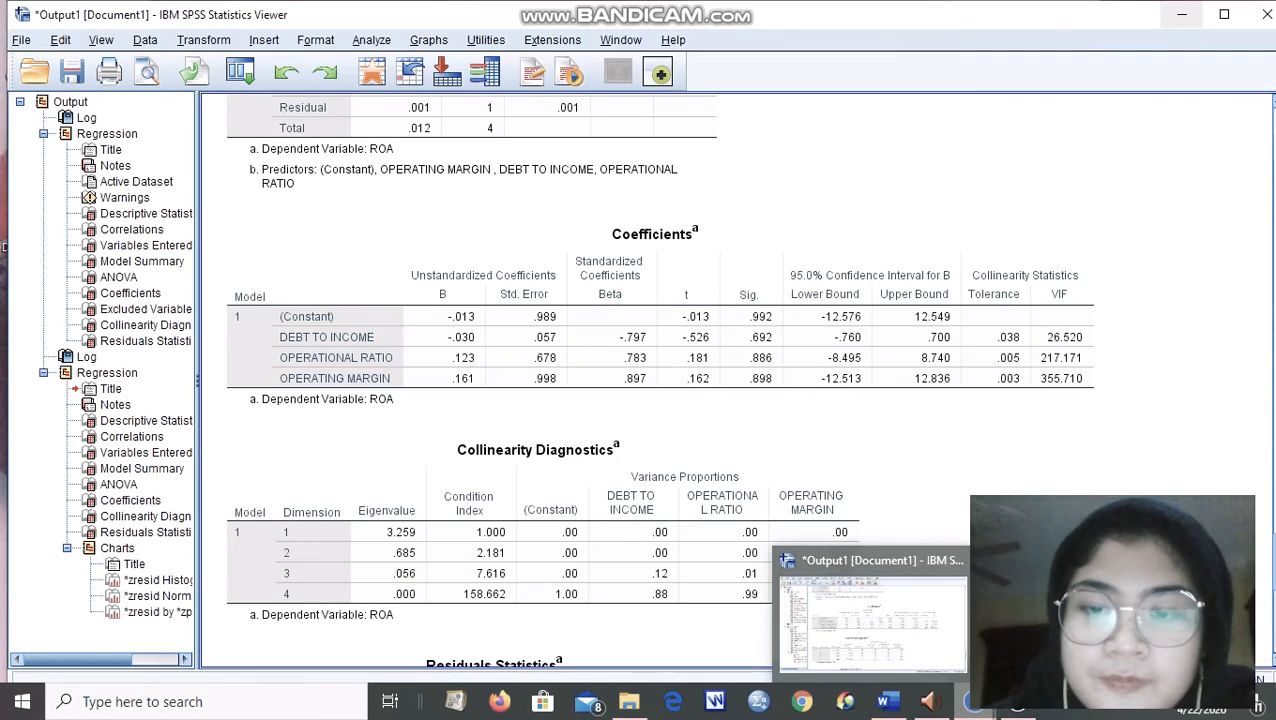
{"action": "left_click", "coordinate": [1066, 620]}
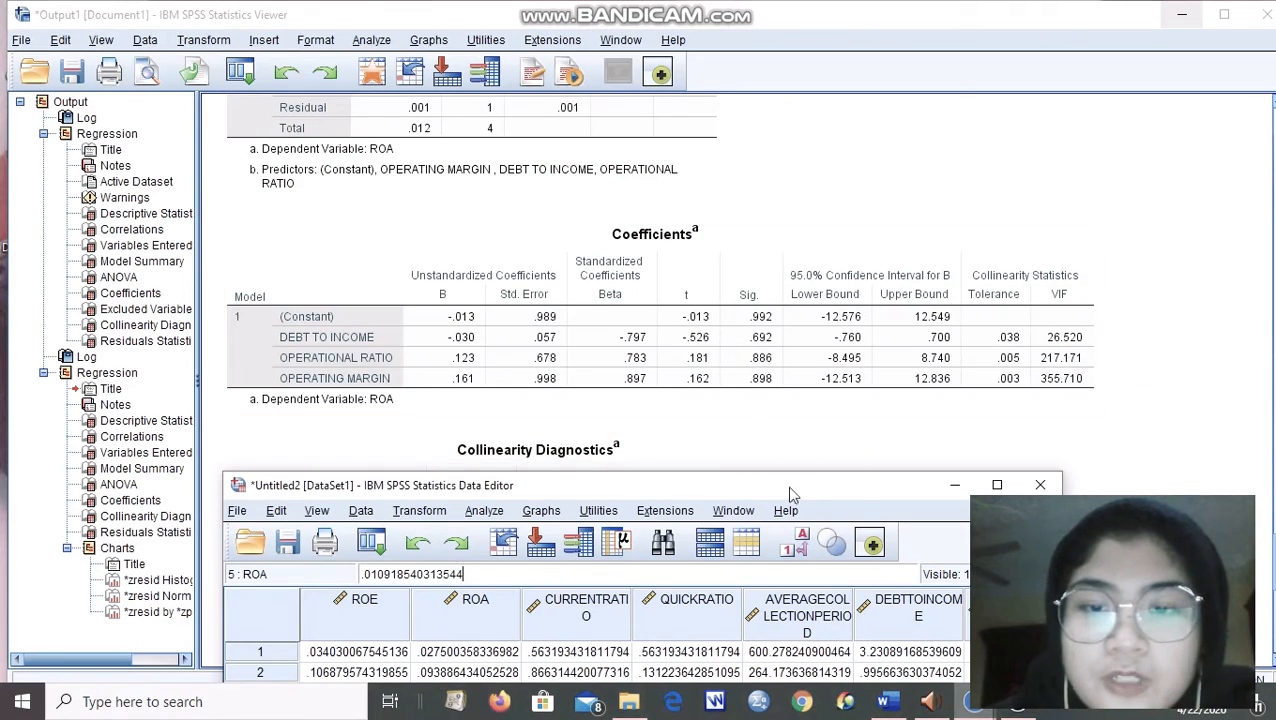
{"action": "left_click_drag", "start_coordinate": [790, 487], "coordinate": [874, 84]}
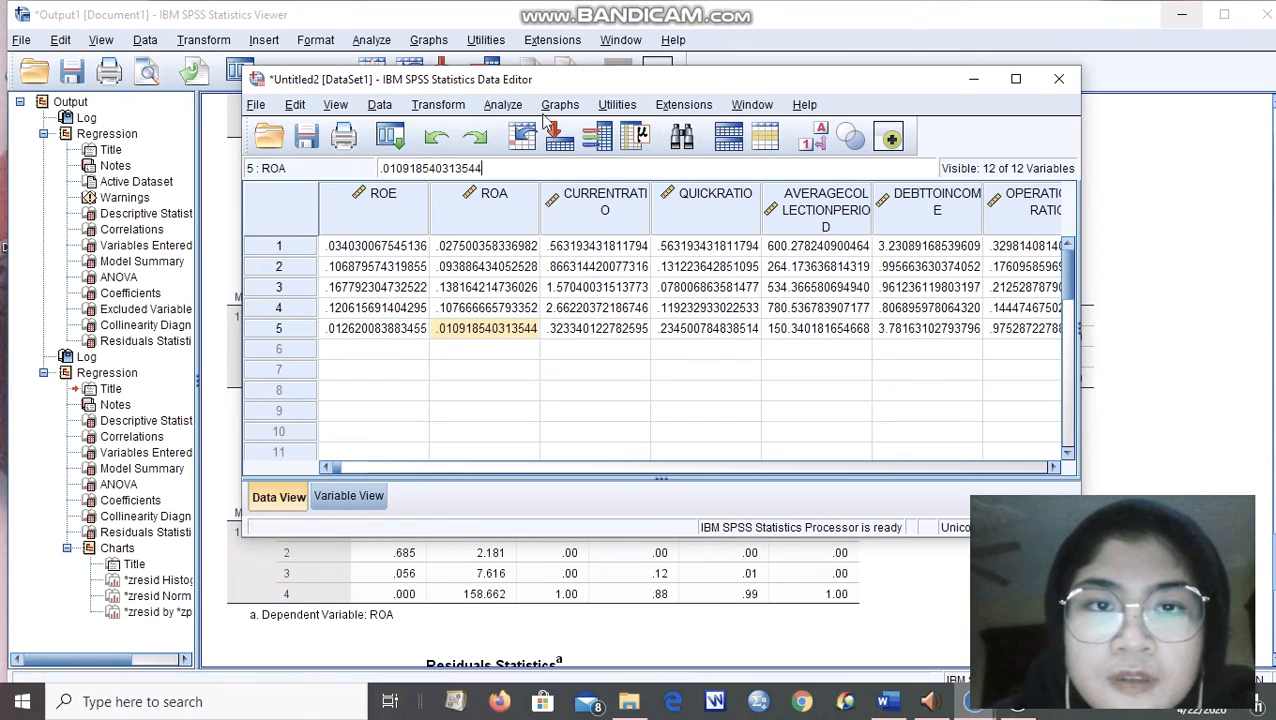
{"action": "left_click", "coordinate": [510, 106]}
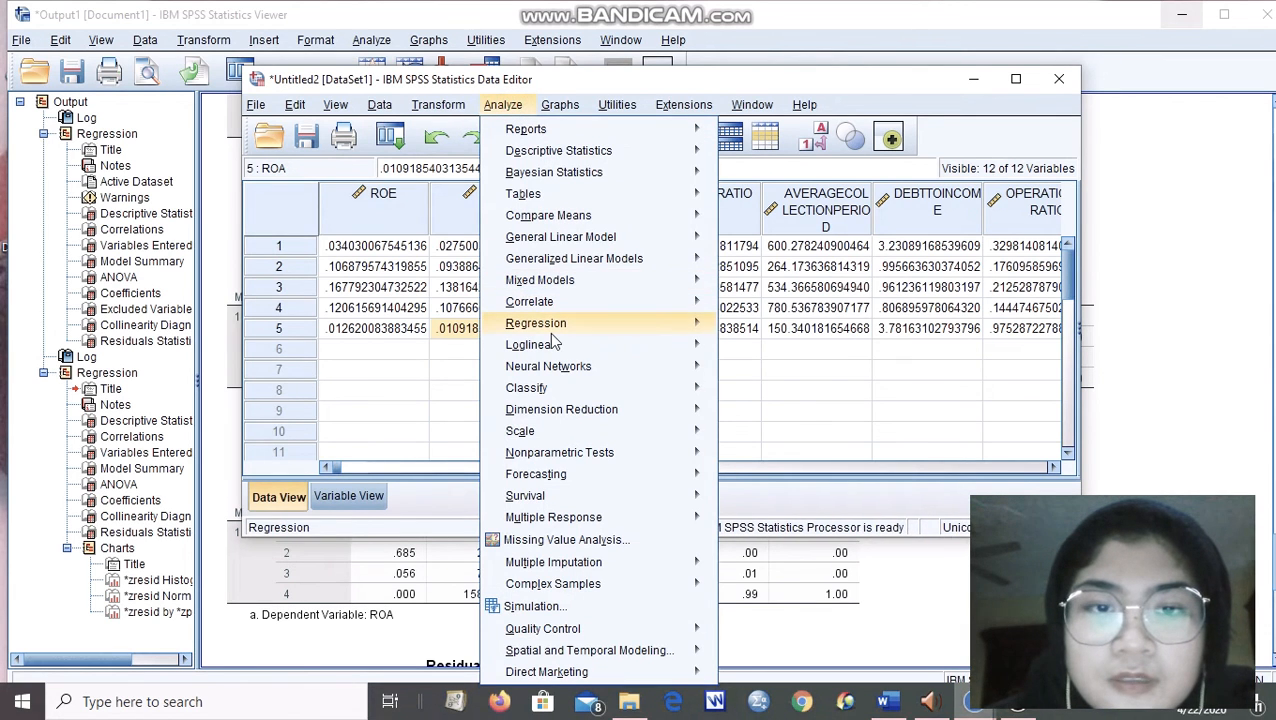
{"action": "mouse_move", "coordinate": [655, 325]}
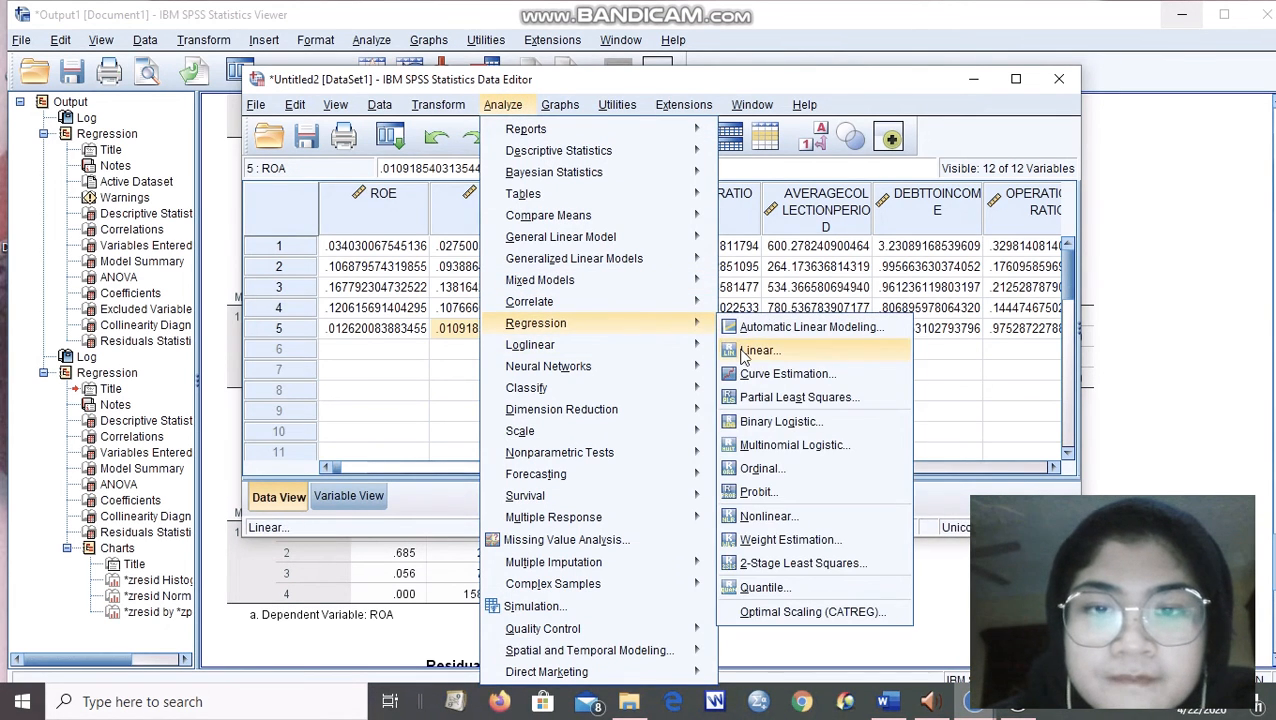
{"action": "left_click", "coordinate": [744, 354]}
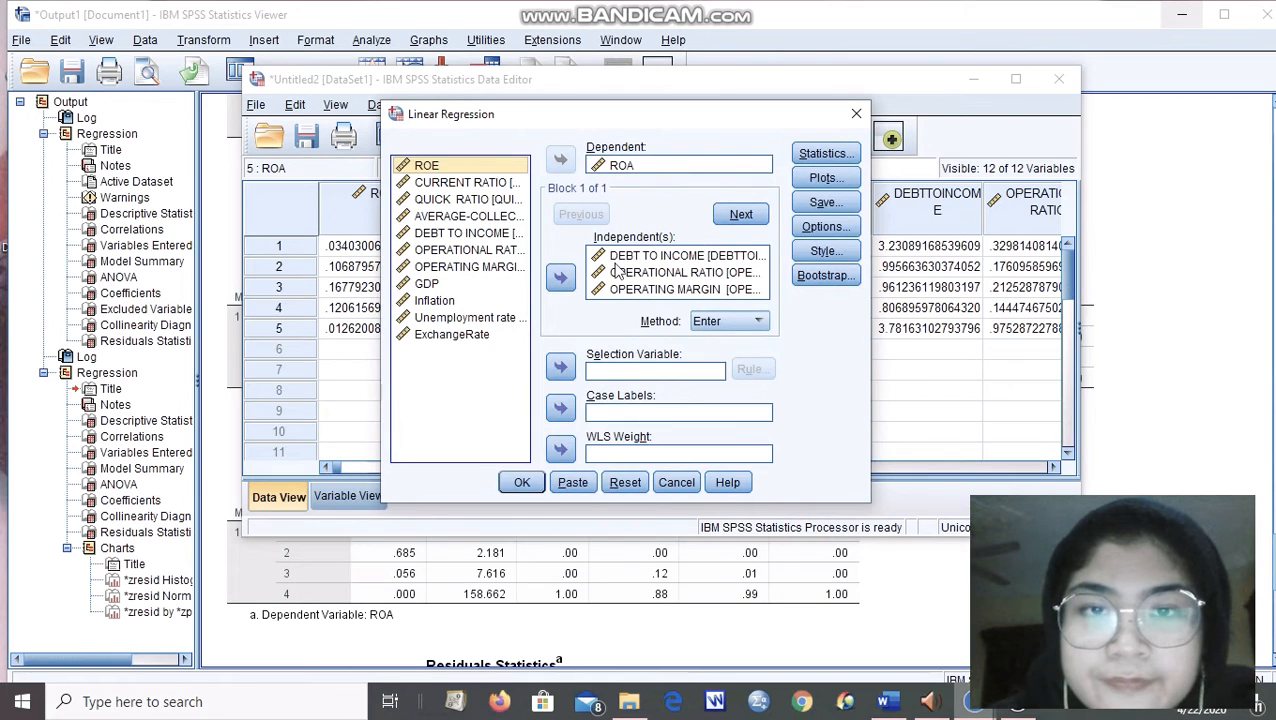
{"action": "left_click", "coordinate": [617, 270]}
{"action": "left_click", "coordinate": [603, 282]}
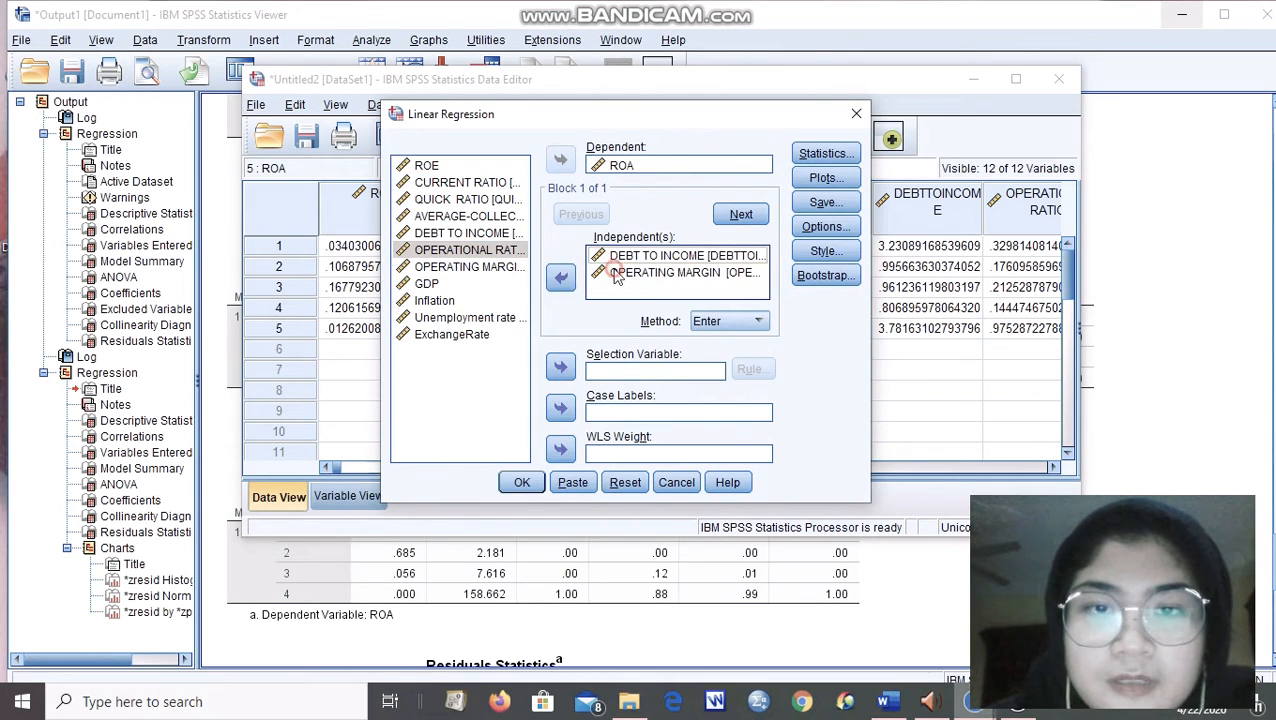
{"action": "double_click", "coordinate": [612, 274]}
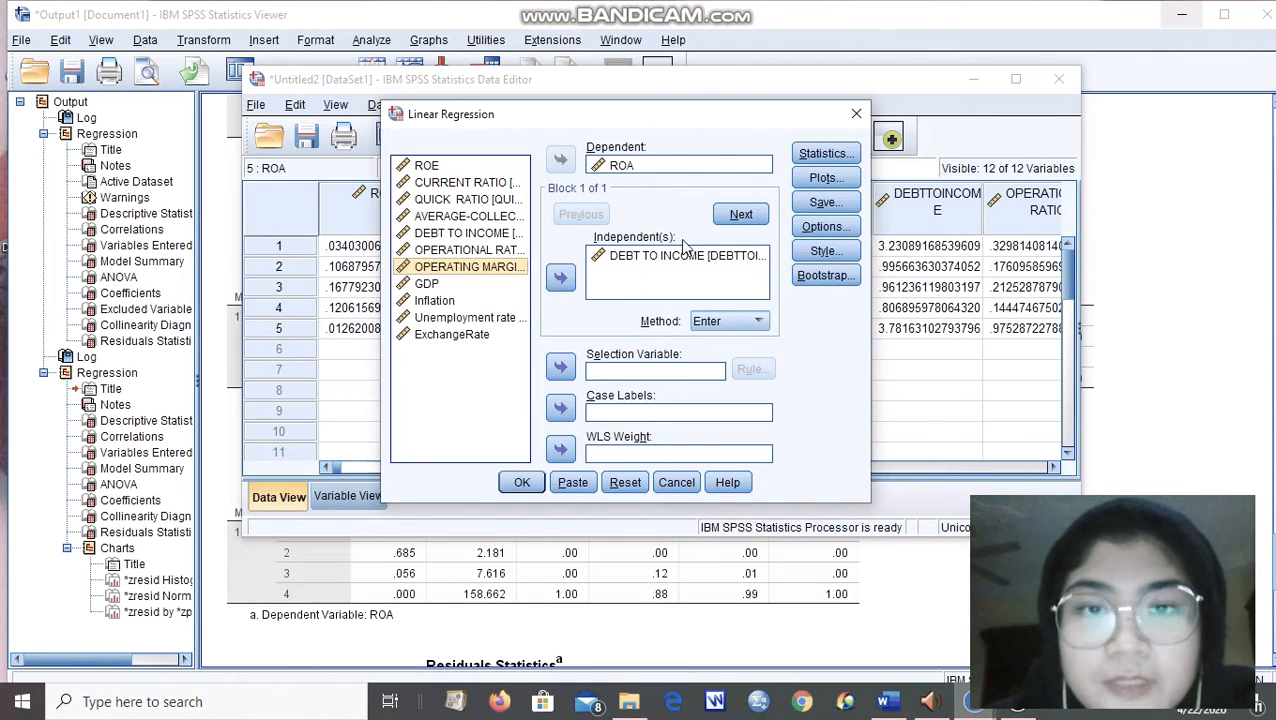
{"action": "left_click", "coordinate": [524, 483]}
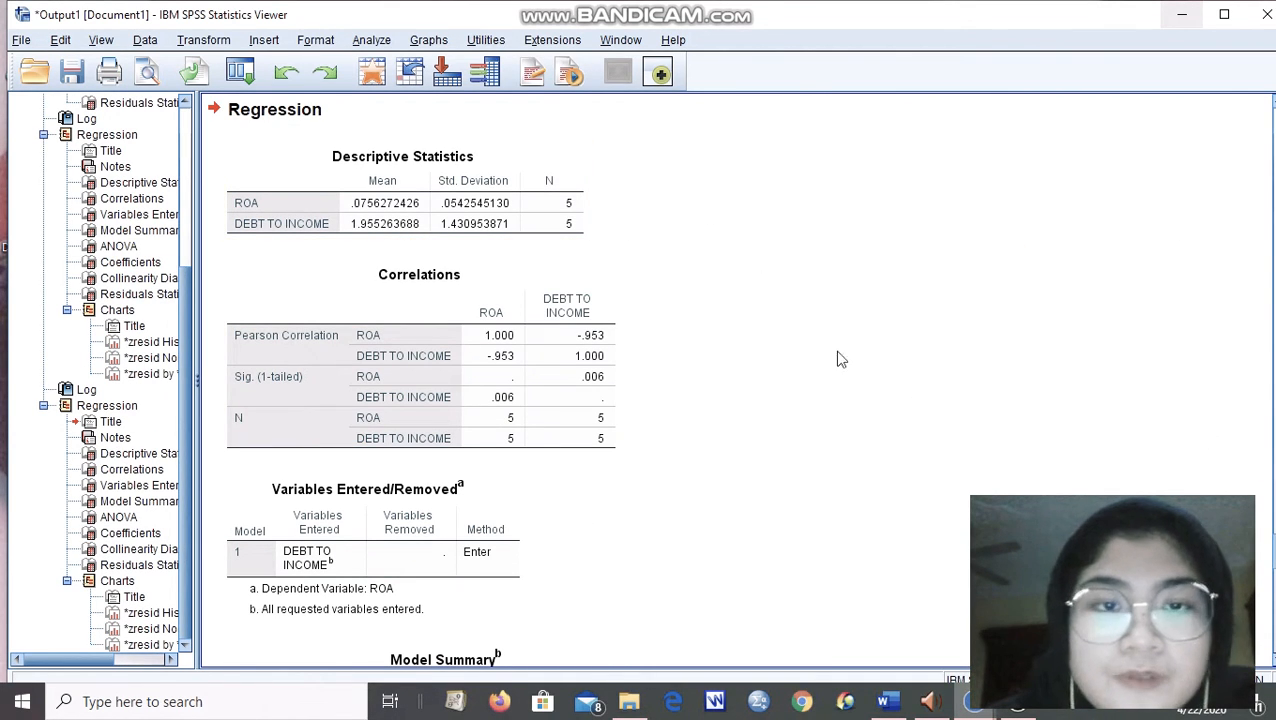
Examine the single-predictor output's Correlations, Variables Entered/Removed, Model Summary and ANOVA tables, and return to its regression syntax.
{"action": "scroll", "coordinate": [838, 359], "scroll_direction": "down", "scroll_amount": 2}
{"action": "scroll", "coordinate": [737, 380], "scroll_direction": "down", "scroll_amount": 3}
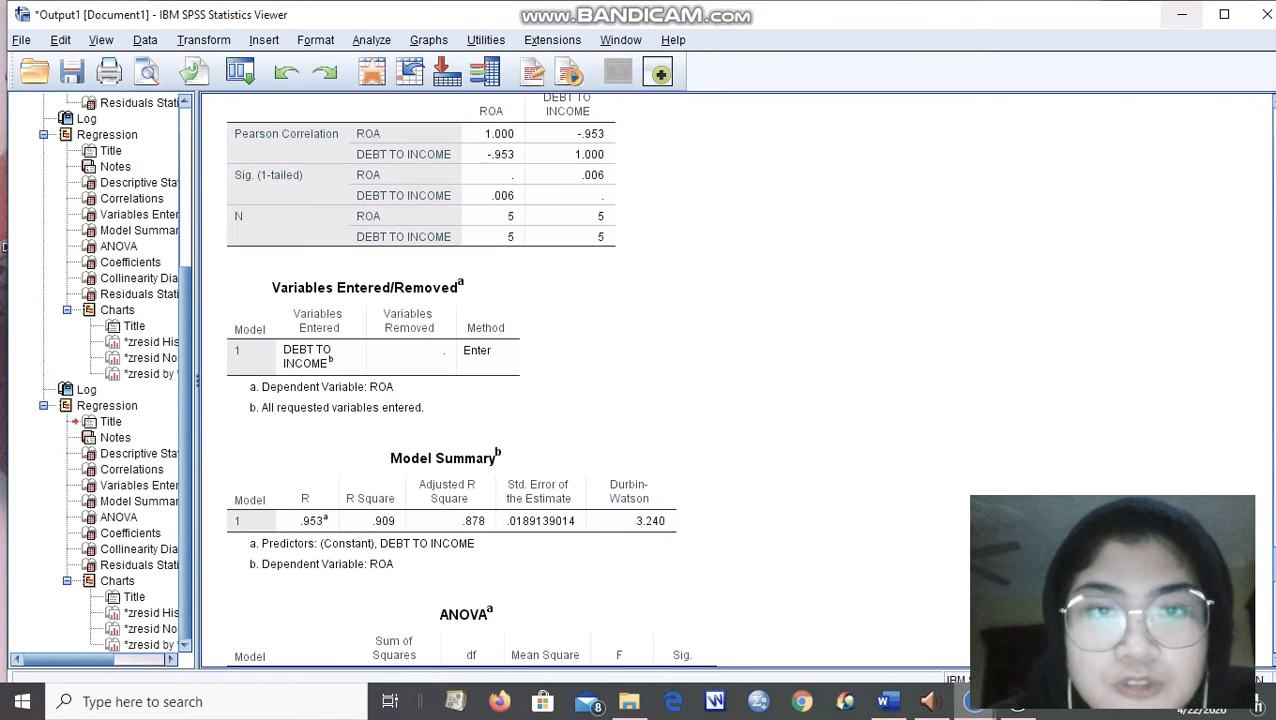
{"action": "scroll", "coordinate": [725, 370], "scroll_direction": "down", "scroll_amount": 3}
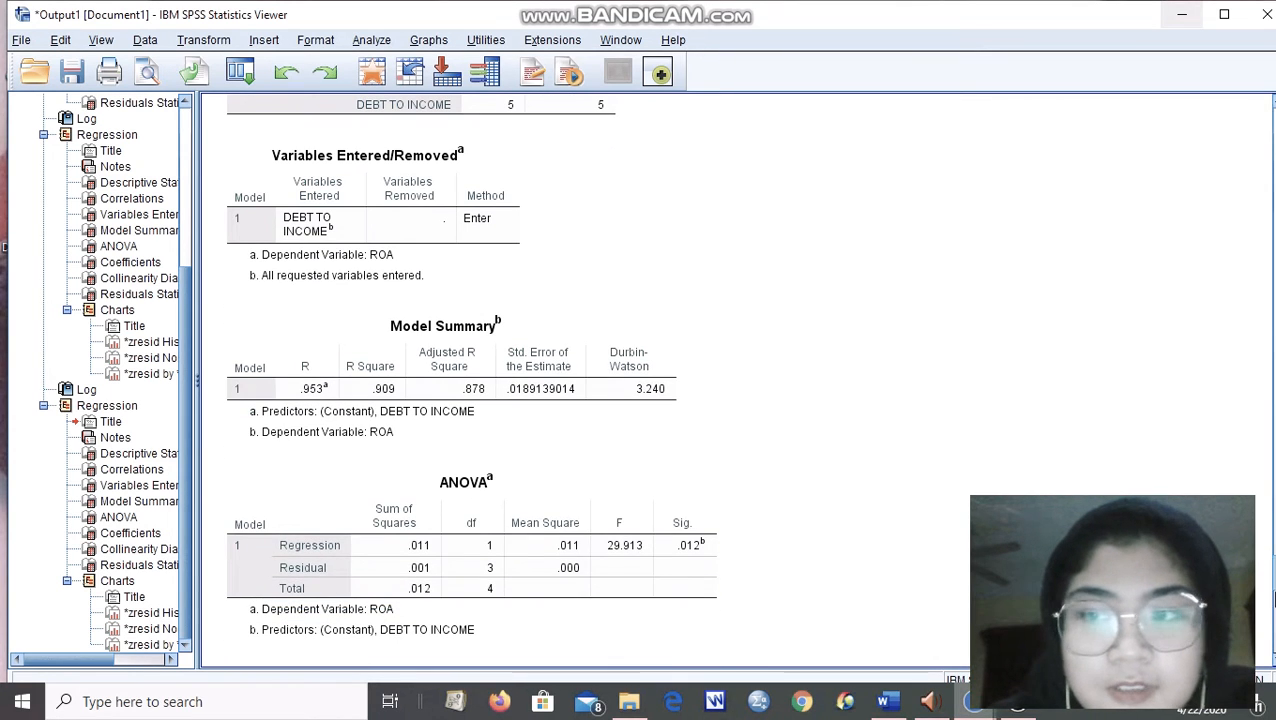
{"action": "scroll", "coordinate": [470, 384], "scroll_direction": "up", "scroll_amount": 2}
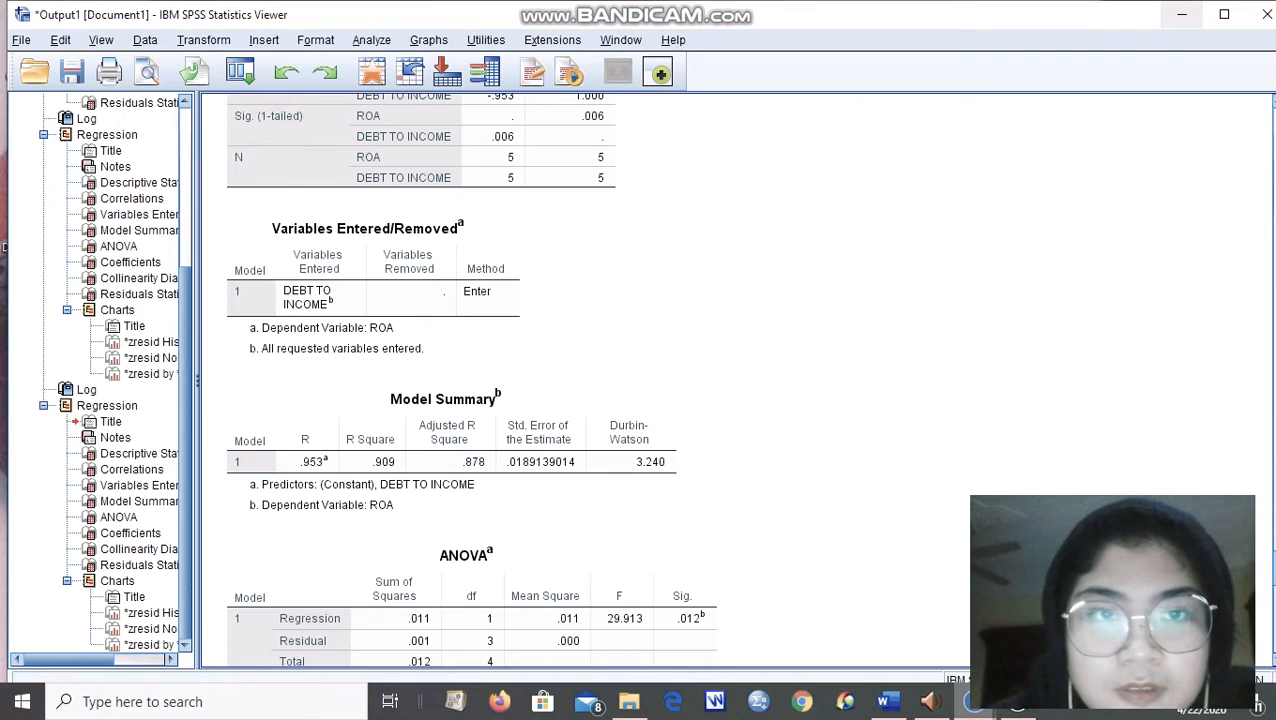
{"action": "scroll", "coordinate": [470, 380], "scroll_direction": "up", "scroll_amount": 1}
{"action": "scroll", "coordinate": [470, 380], "scroll_direction": "down", "scroll_amount": 7}
{"action": "scroll", "coordinate": [672, 222], "scroll_direction": "up", "scroll_amount": 9}
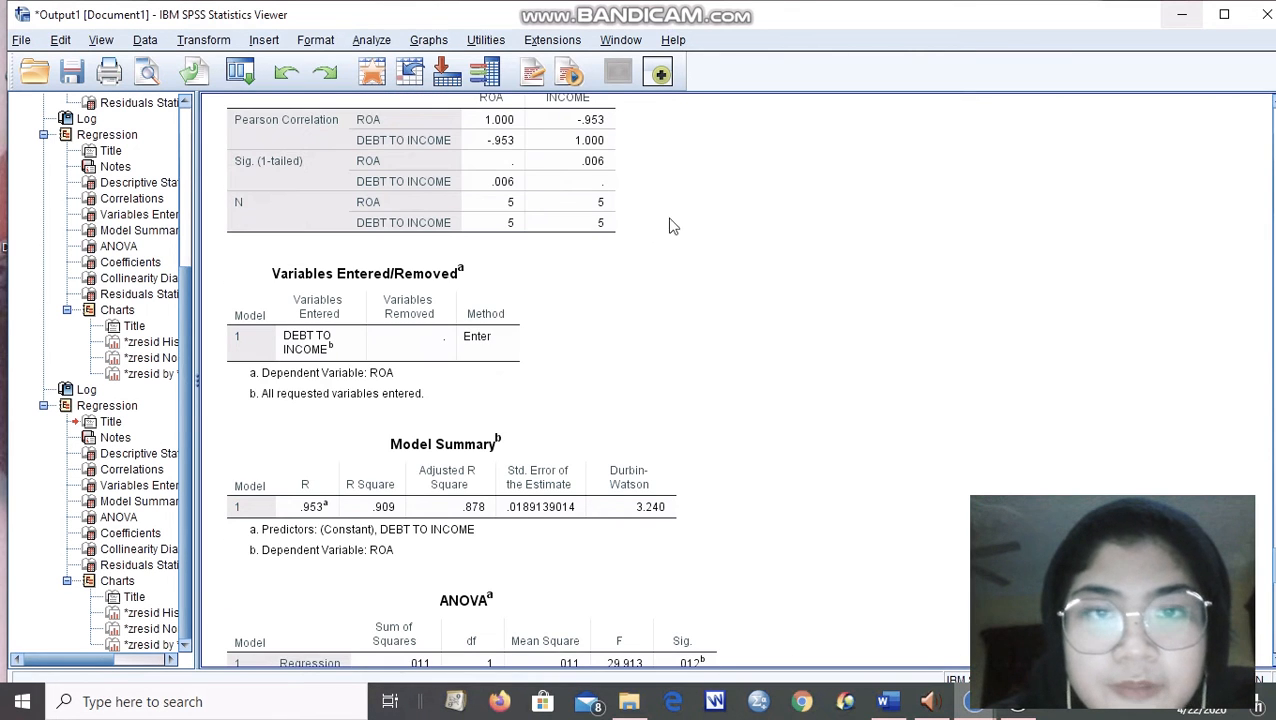
{"action": "scroll", "coordinate": [672, 222], "scroll_direction": "up", "scroll_amount": 10}
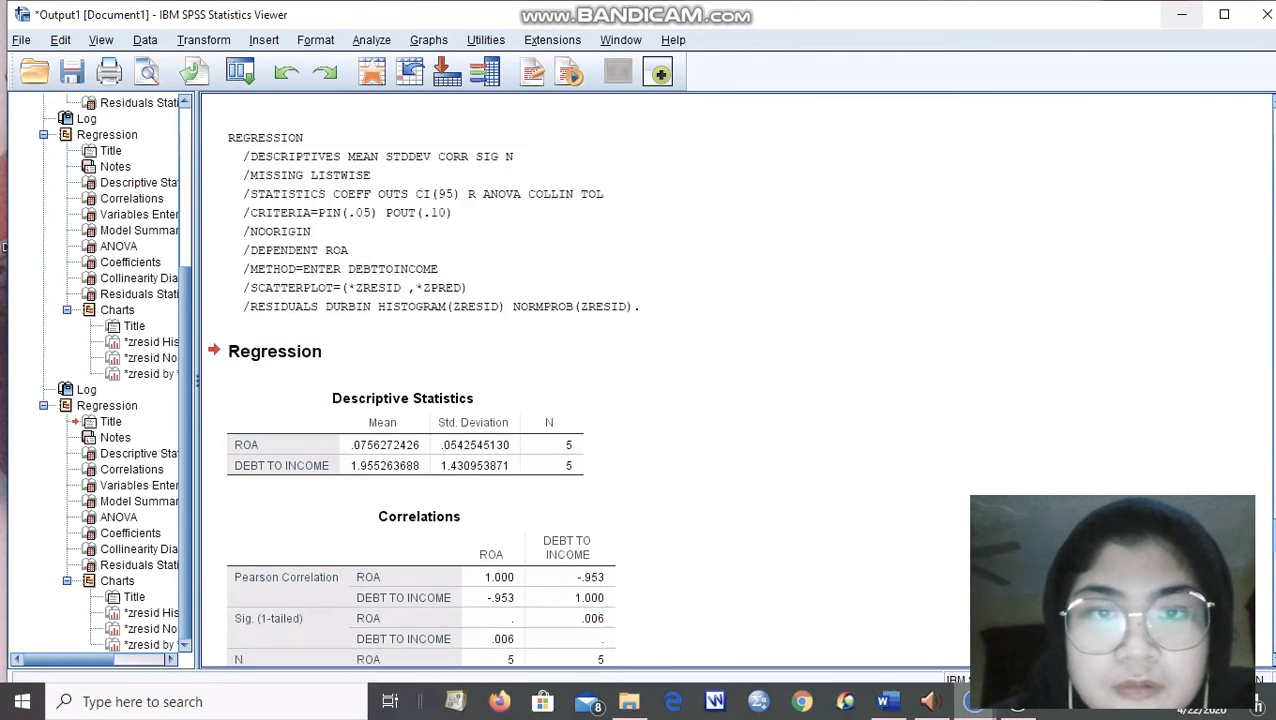
Read the DEBT TO INCOME model's ANOVA, Coefficients, Collinearity Diagnostics and Residuals Statistics tables down to the Charts heading.
{"action": "scroll", "coordinate": [606, 380], "scroll_direction": "down", "scroll_amount": 12}
{"action": "scroll", "coordinate": [596, 380], "scroll_direction": "down", "scroll_amount": 5}
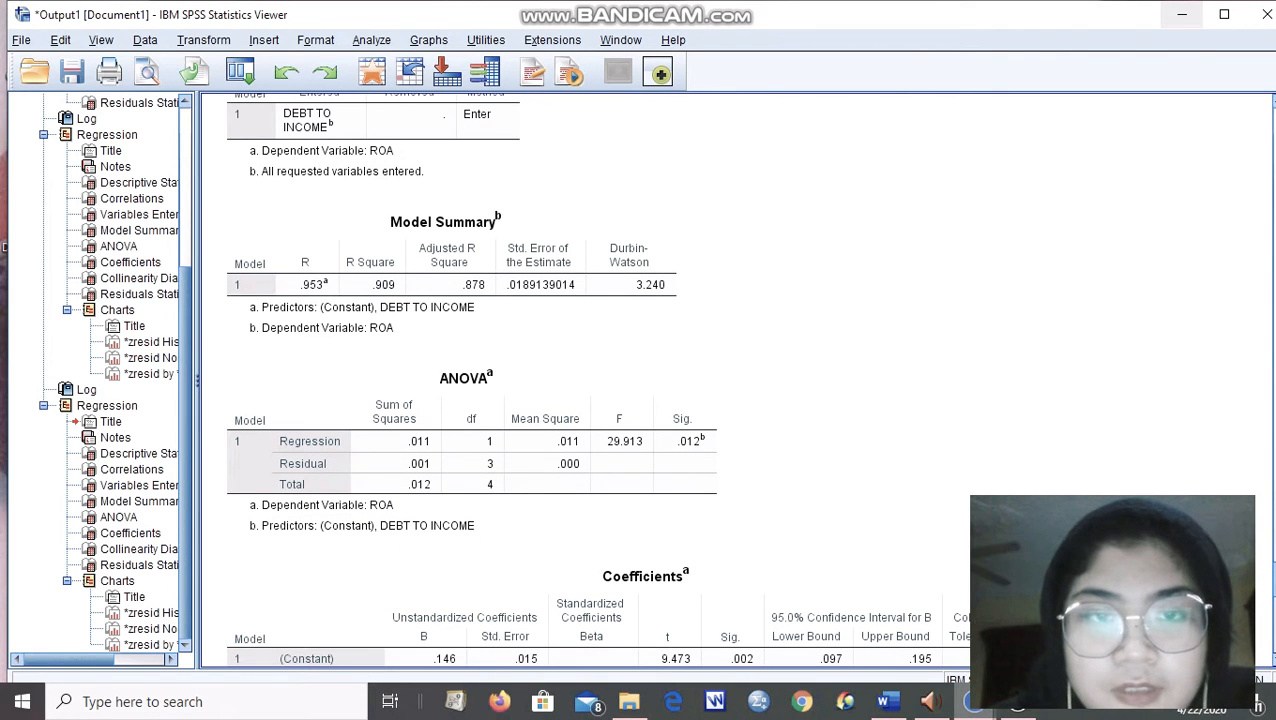
{"action": "scroll", "coordinate": [537, 290], "scroll_direction": "down", "scroll_amount": 3}
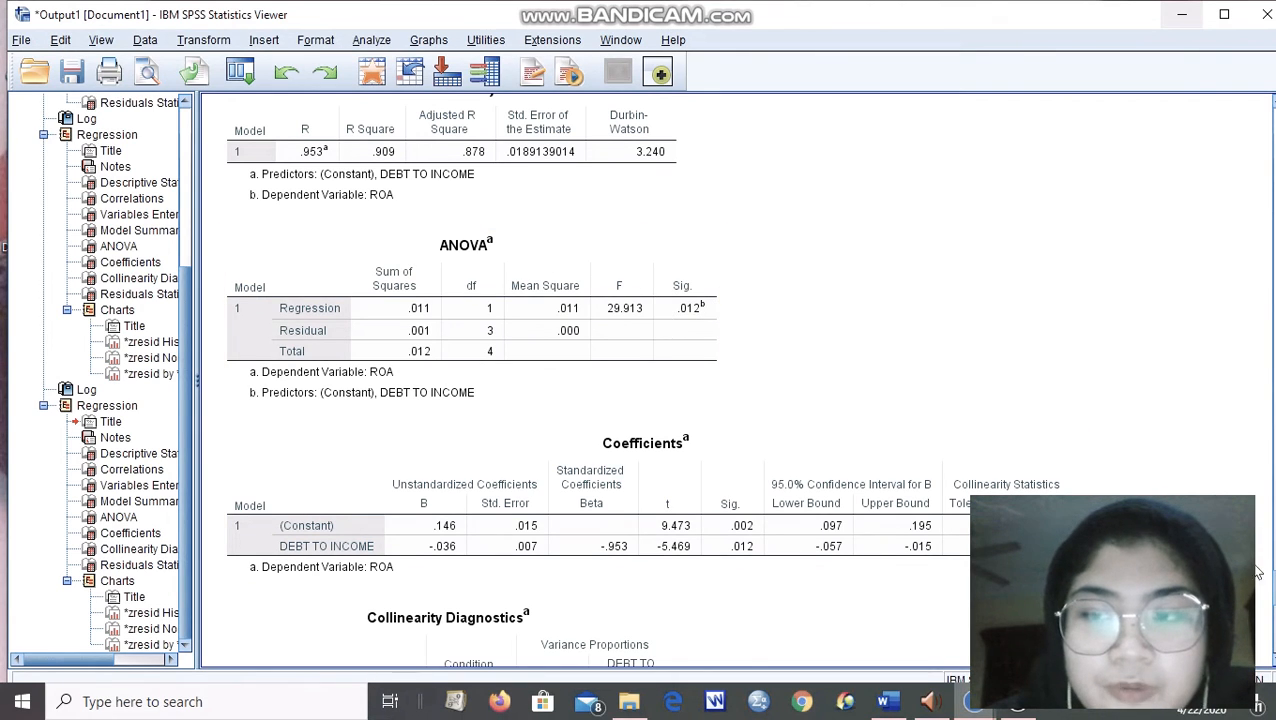
{"action": "scroll", "coordinate": [1052, 410], "scroll_direction": "down", "scroll_amount": 3}
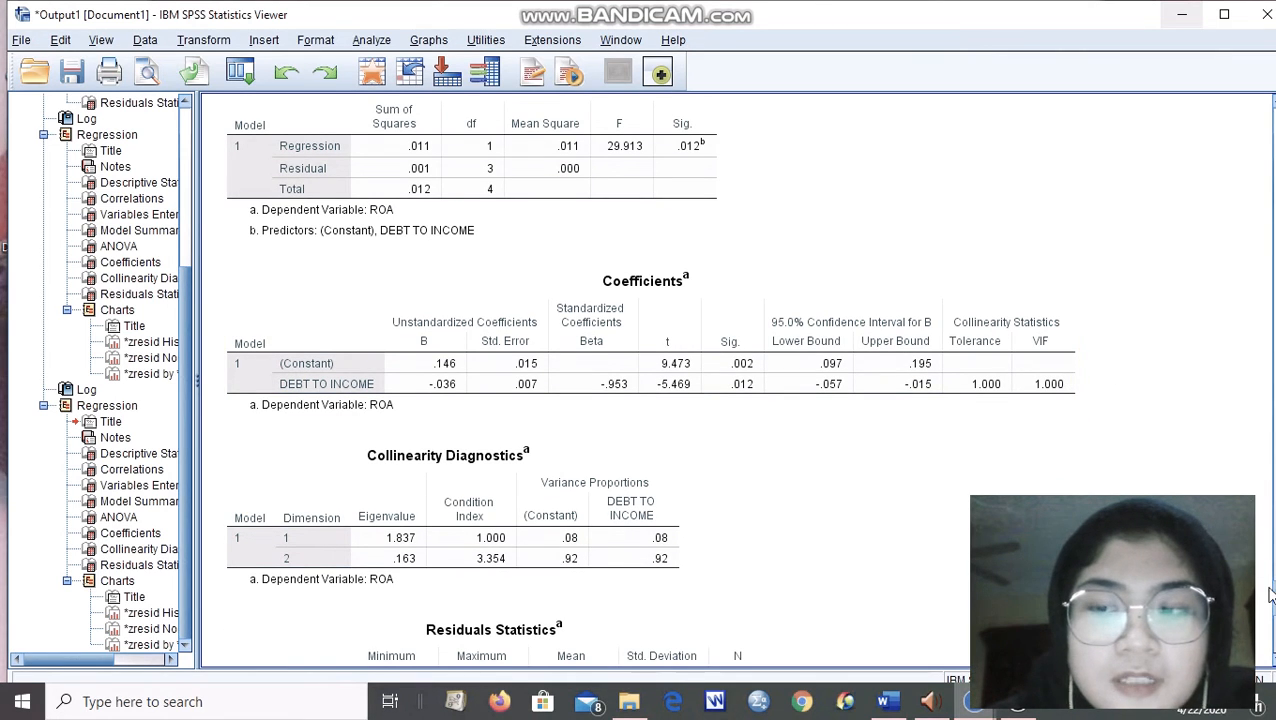
{"action": "scroll", "coordinate": [700, 380], "scroll_direction": "down", "scroll_amount": 2}
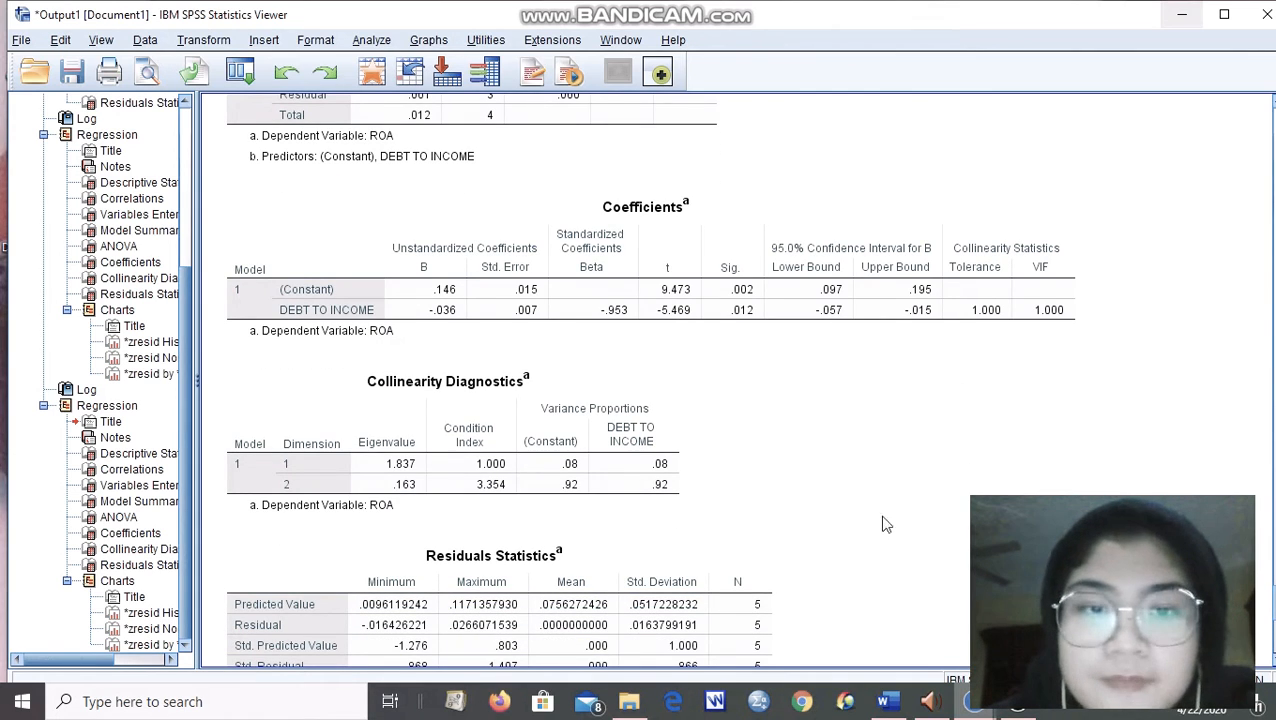
{"action": "scroll", "coordinate": [650, 380], "scroll_direction": "down", "scroll_amount": 2}
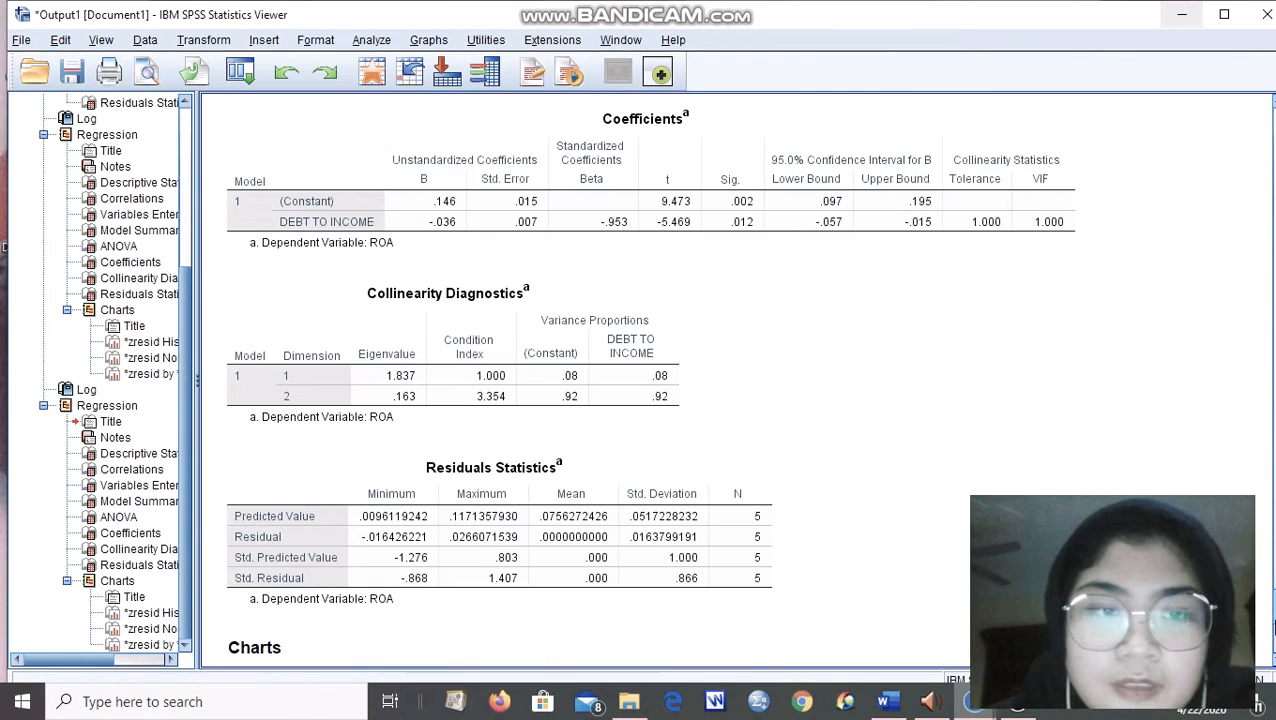
Examine the DEBT TO INCOME model's residual histogram, normal P-P plot and scatterplot.
{"action": "scroll", "coordinate": [650, 380], "scroll_direction": "down", "scroll_amount": 7}
{"action": "scroll", "coordinate": [650, 380], "scroll_direction": "down", "scroll_amount": 5}
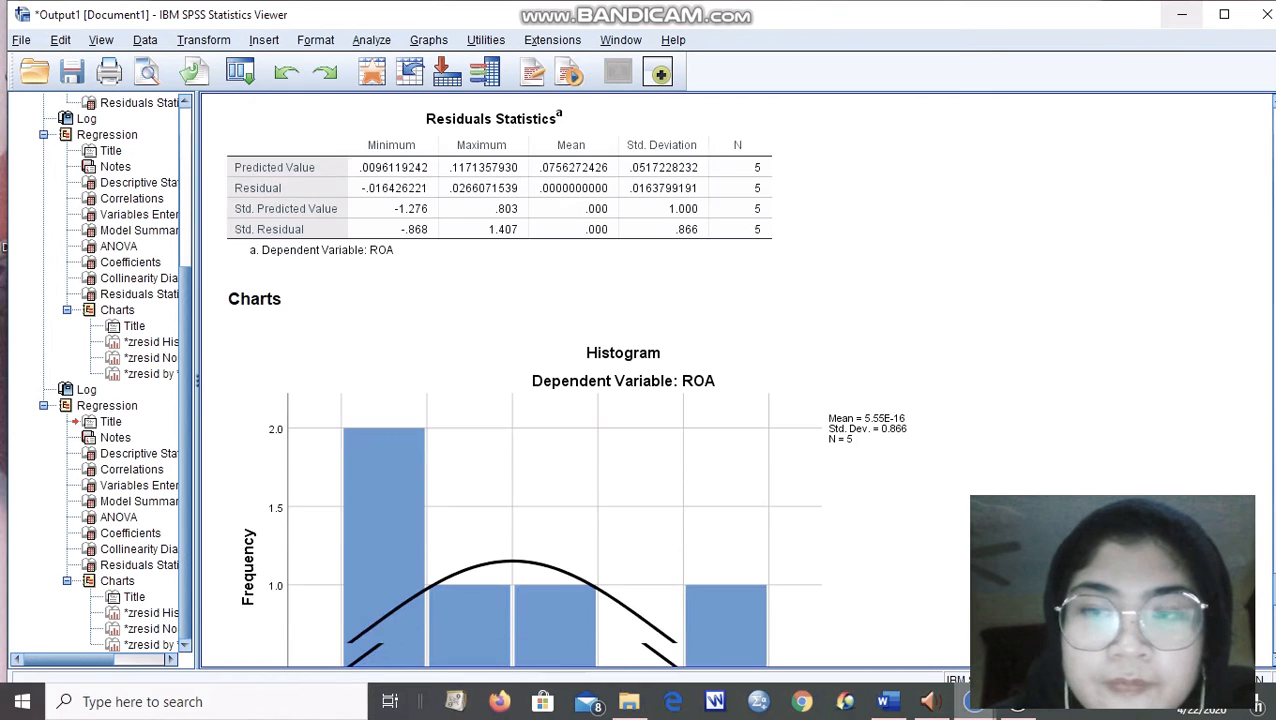
{"action": "scroll", "coordinate": [650, 380], "scroll_direction": "down", "scroll_amount": 10}
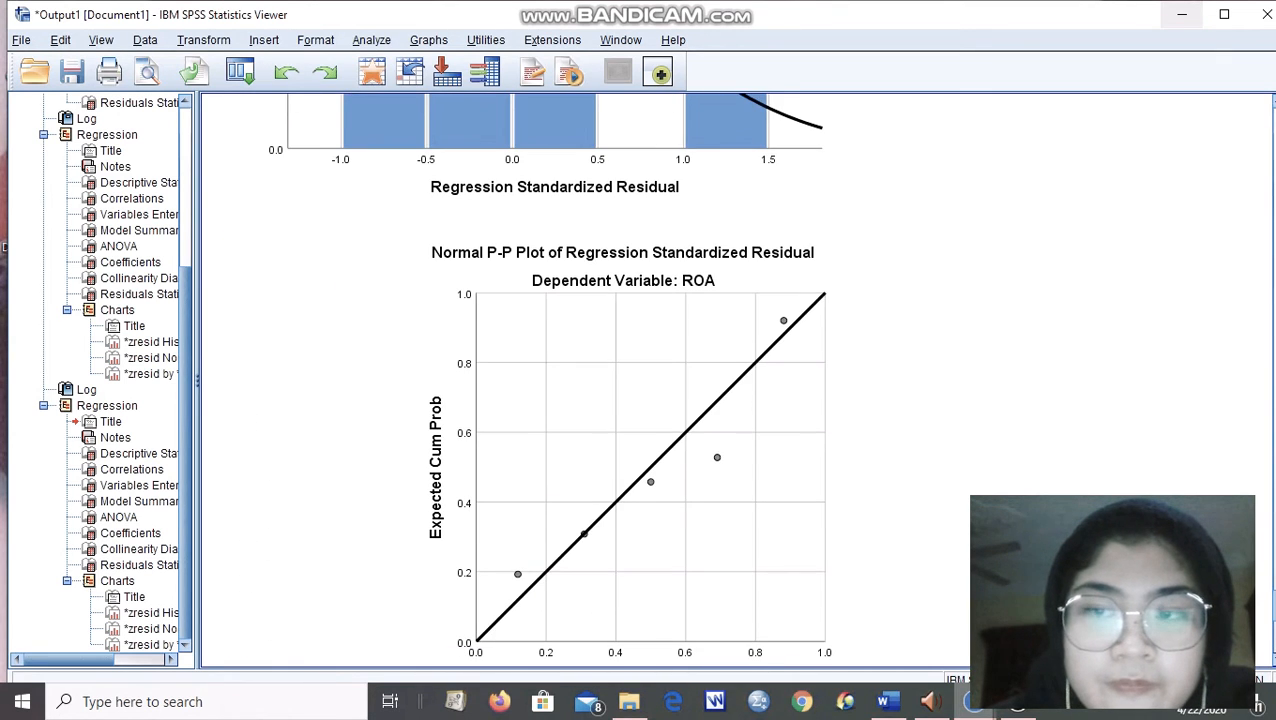
{"action": "scroll", "coordinate": [650, 380], "scroll_direction": "down", "scroll_amount": 12}
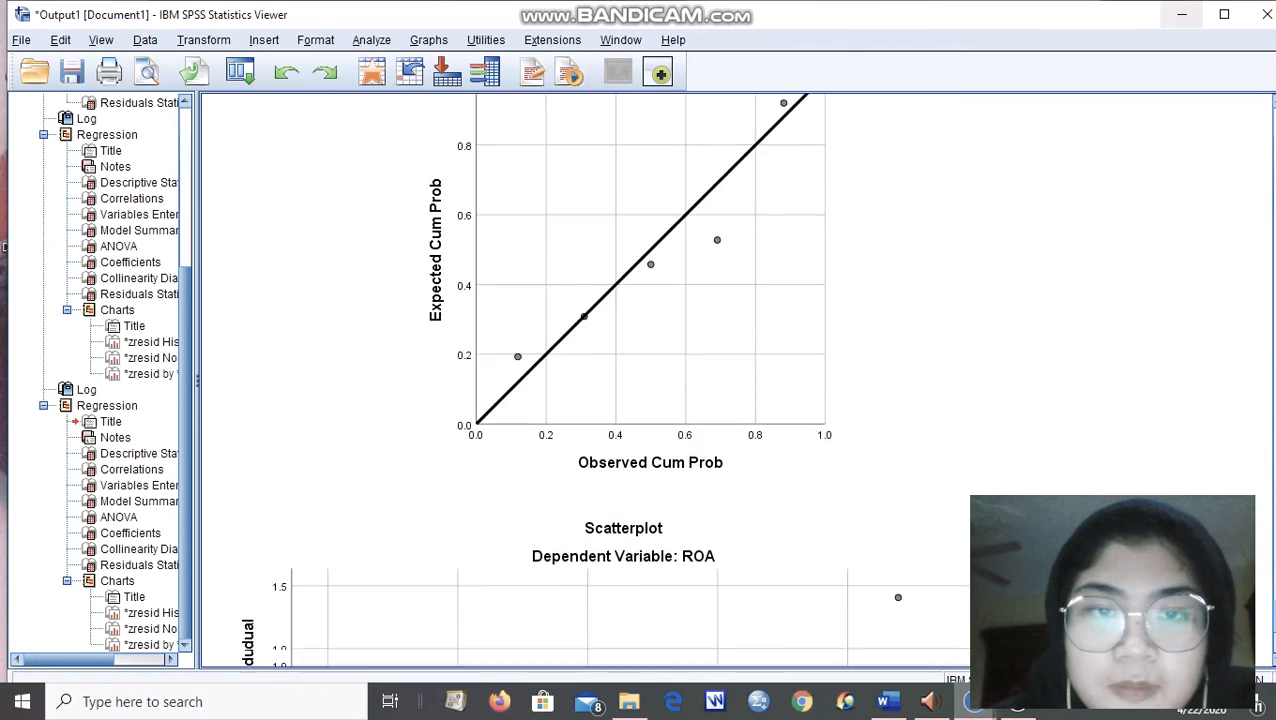
{"action": "scroll", "coordinate": [650, 380], "scroll_direction": "down", "scroll_amount": 1}
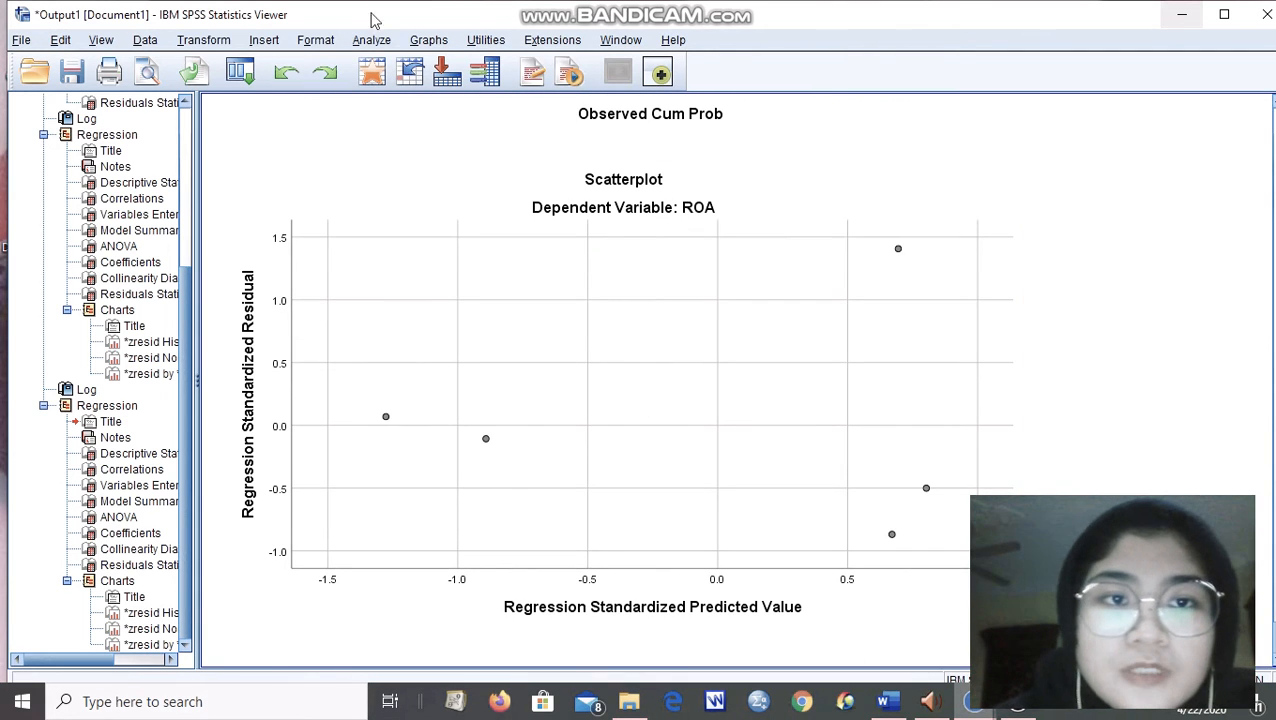
Return to the dataset's linear regression setup and remove DEBT TO INCOME from the independent variables, keeping ROA as dependent.
{"action": "left_click", "coordinate": [1174, 18]}
{"action": "left_click", "coordinate": [512, 104]}
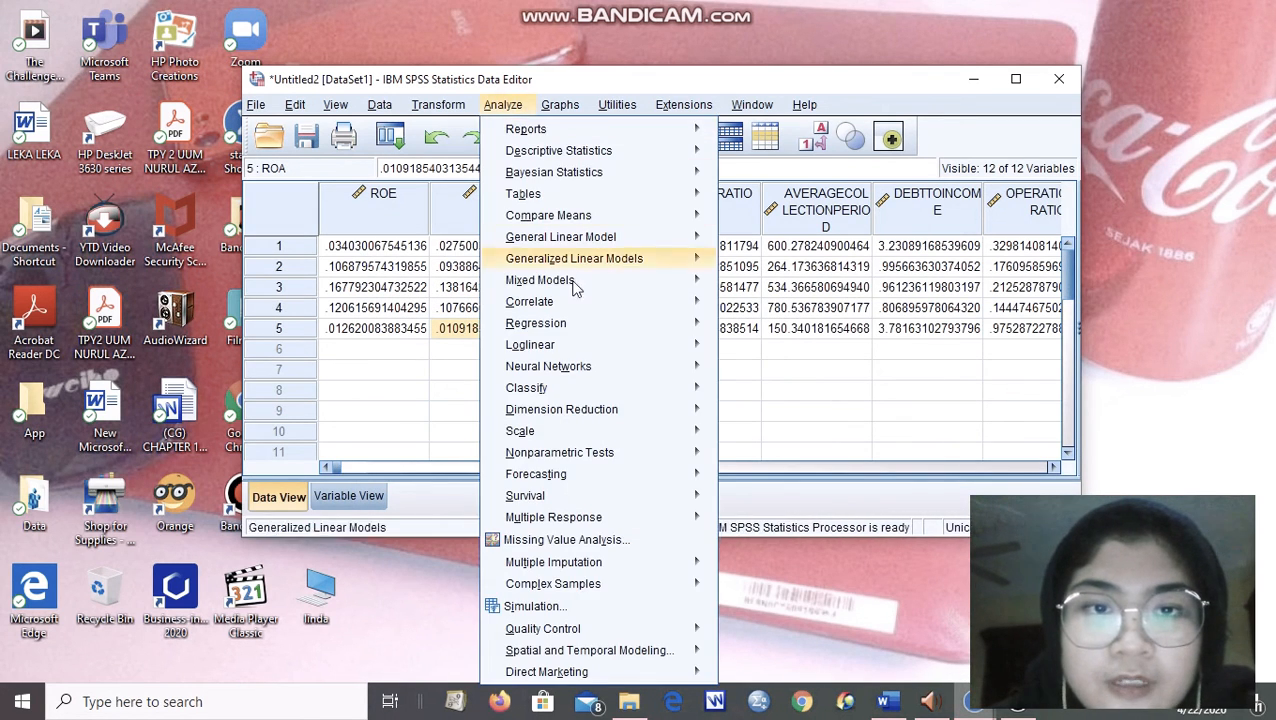
{"action": "mouse_move", "coordinate": [620, 323]}
{"action": "left_click", "coordinate": [776, 350]}
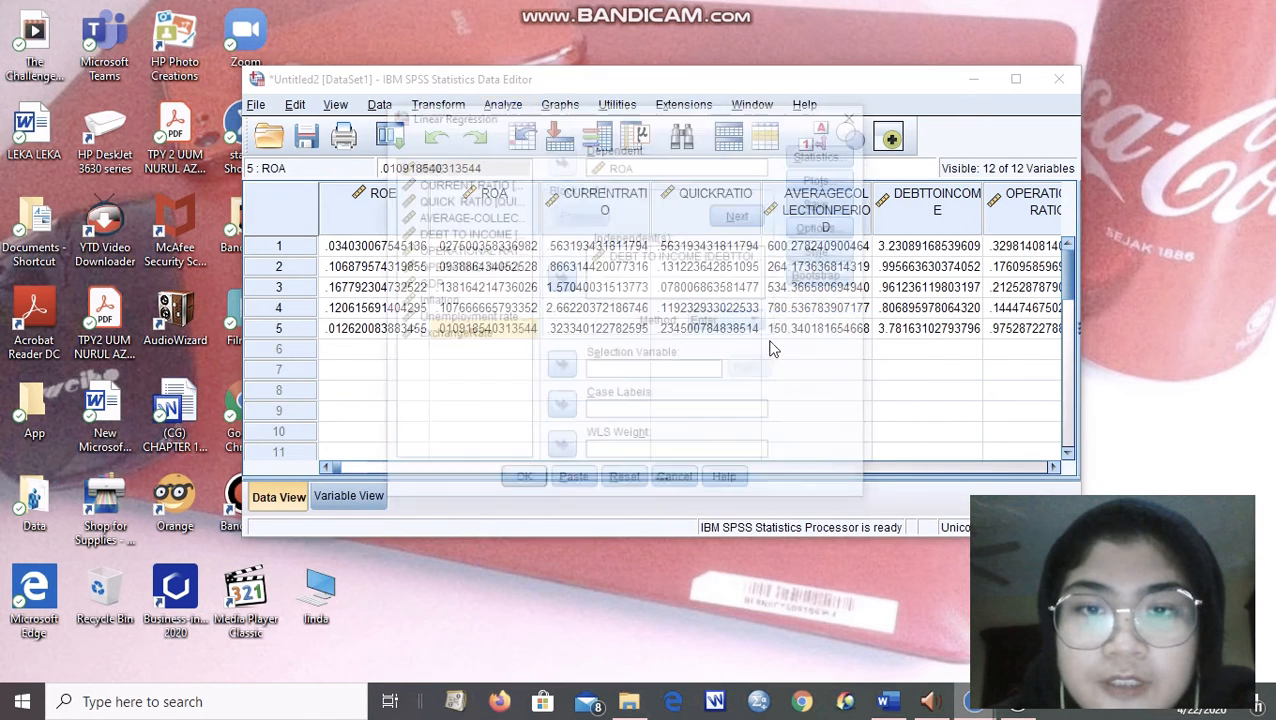
{"action": "left_click", "coordinate": [612, 257]}
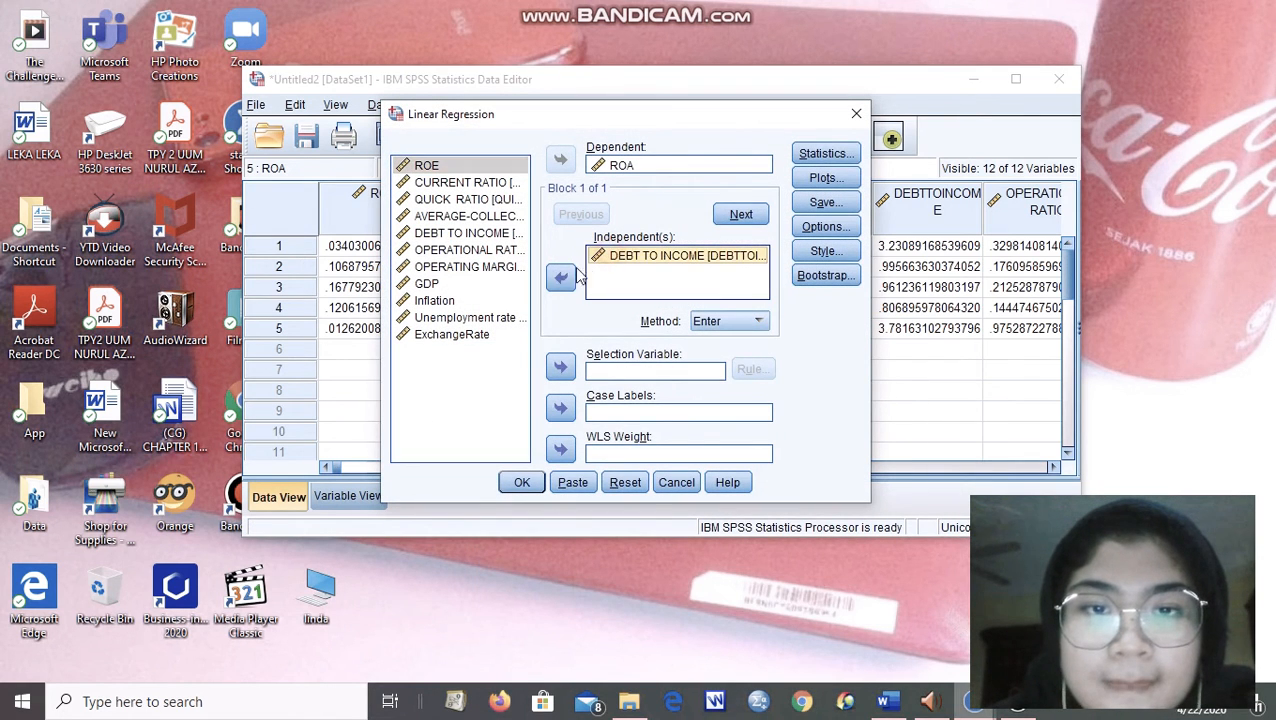
{"action": "left_click", "coordinate": [560, 277]}
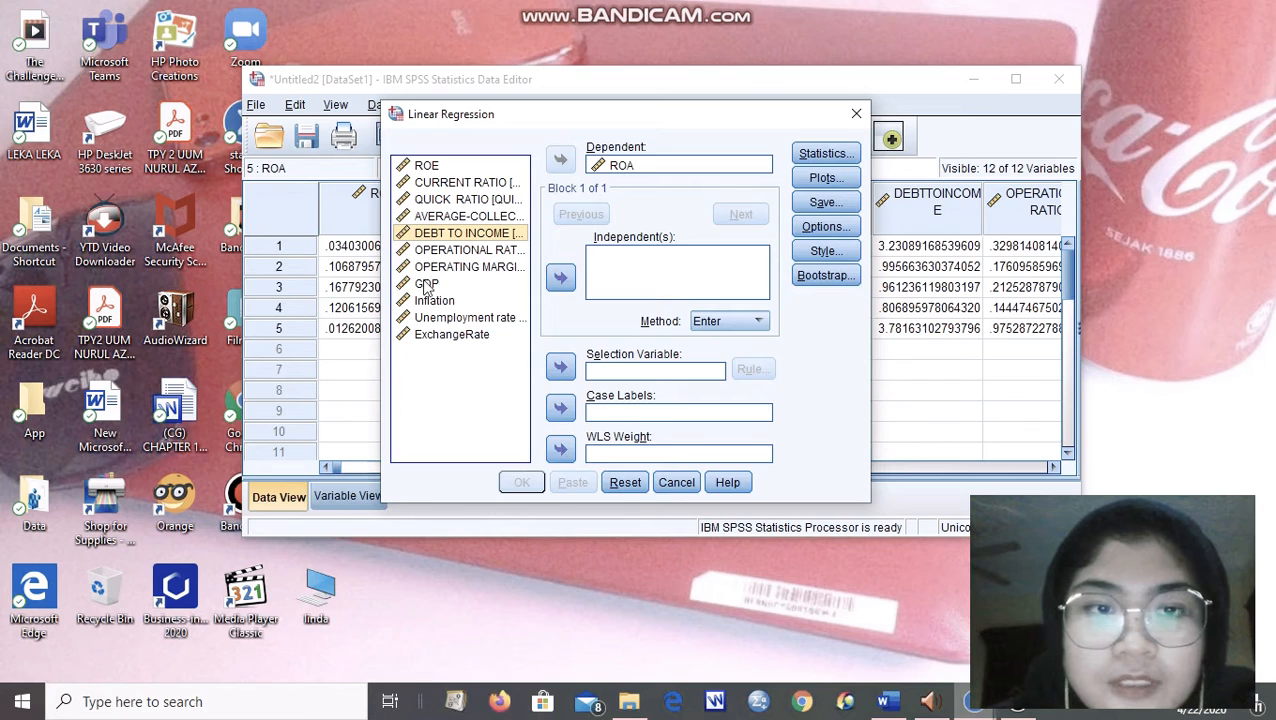
Add GDP, Inflation, Unemployment rate and ExchangeRate as independent variables for ROA and run the regression.
{"action": "left_click", "coordinate": [427, 285]}
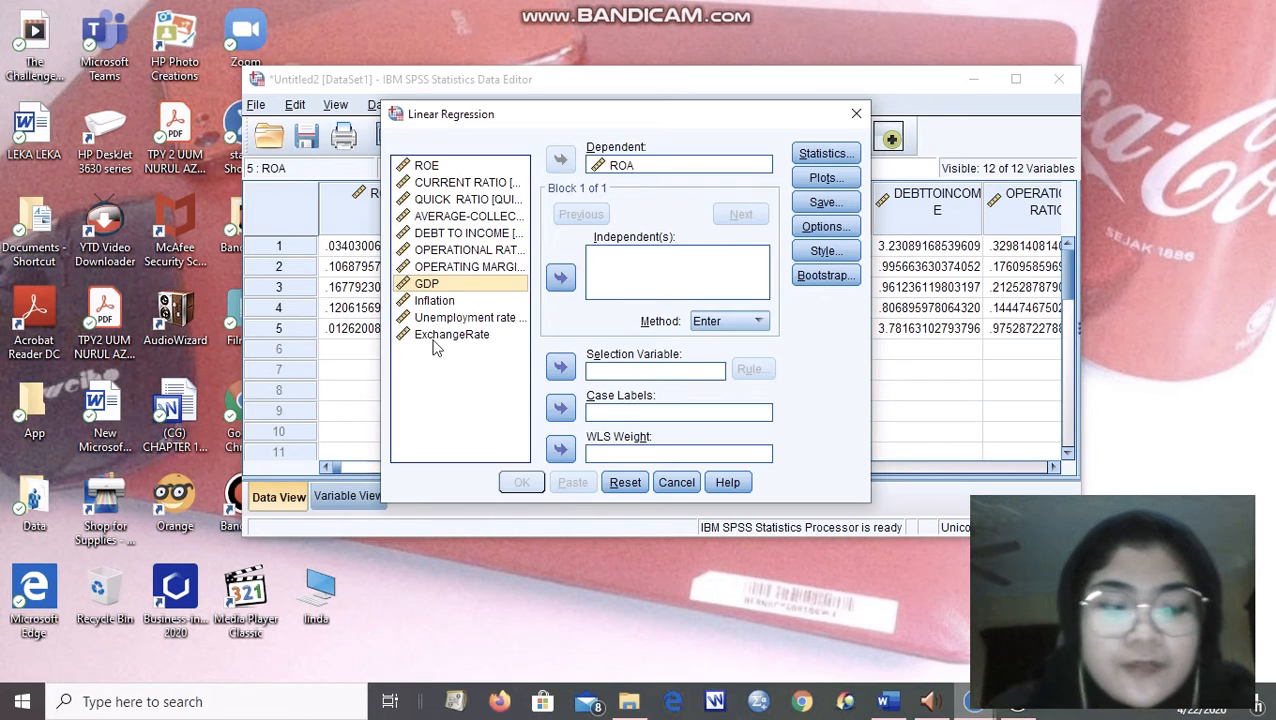
{"action": "key", "text": "shift+Down"}
{"action": "key", "text": "shift+Down"}
{"action": "key", "text": "shift+Down"}
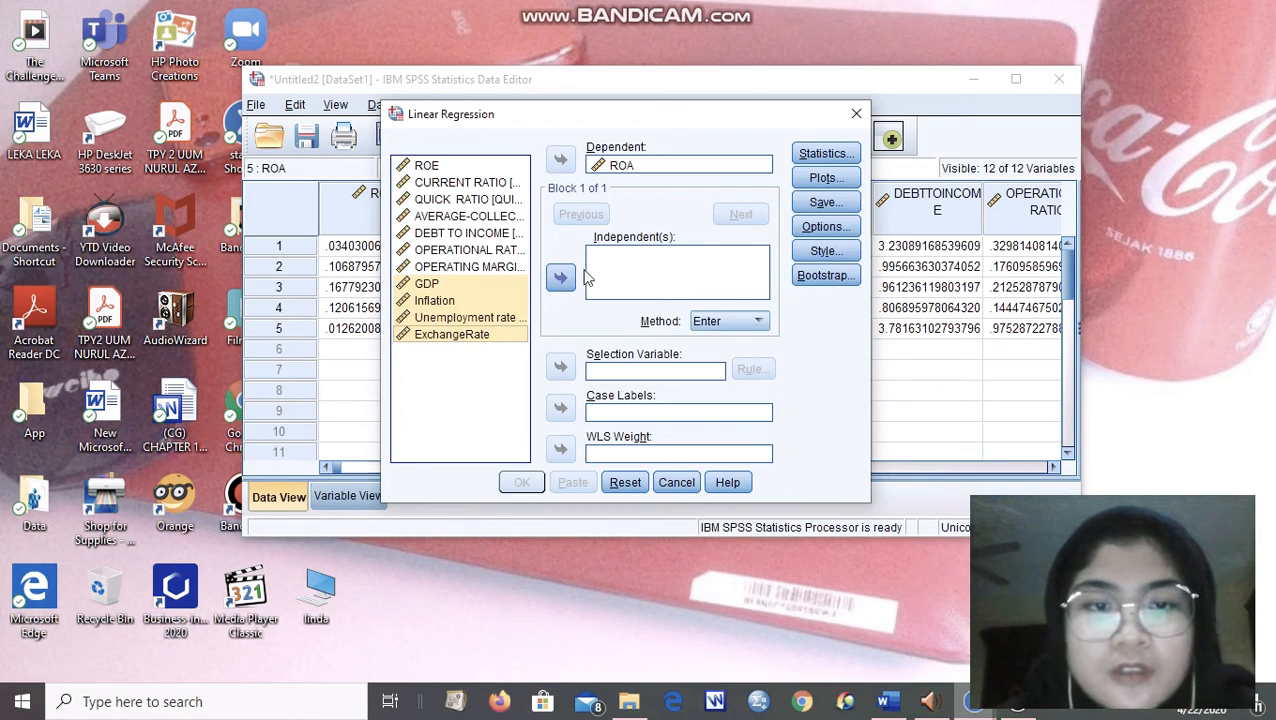
{"action": "left_click", "coordinate": [561, 280]}
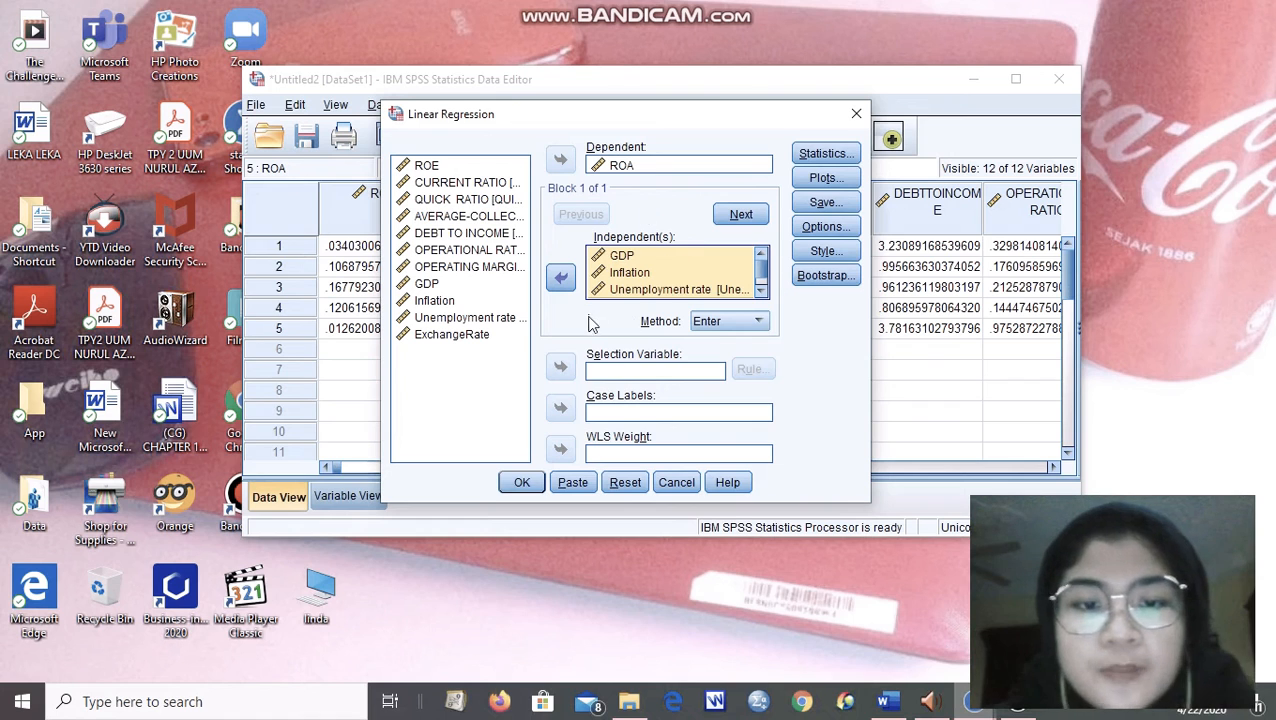
{"action": "left_click", "coordinate": [521, 483]}
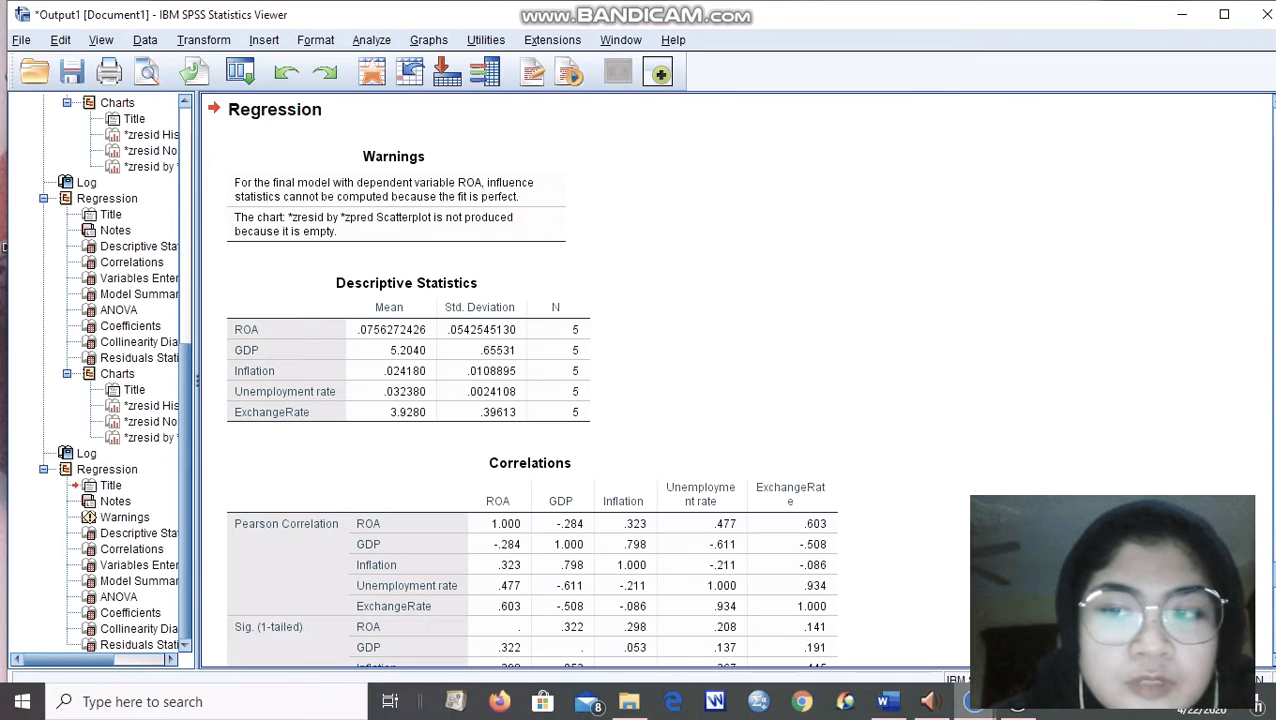
Examine the four-predictor macroeconomic output from Correlations through Model Summary, ANOVA, Coefficients, Collinearity Diagnostics and Residuals Statistics.
{"action": "scroll", "coordinate": [530, 380], "scroll_direction": "down", "scroll_amount": 5}
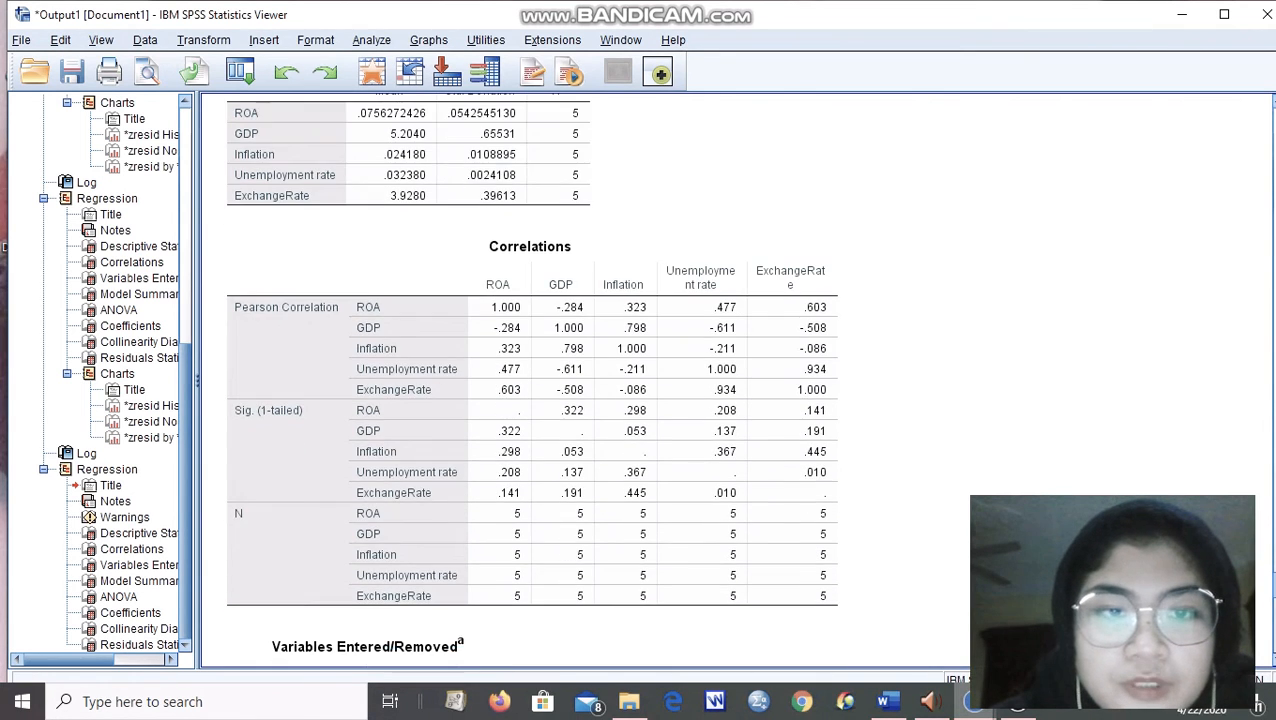
{"action": "scroll", "coordinate": [530, 380], "scroll_direction": "down", "scroll_amount": 8}
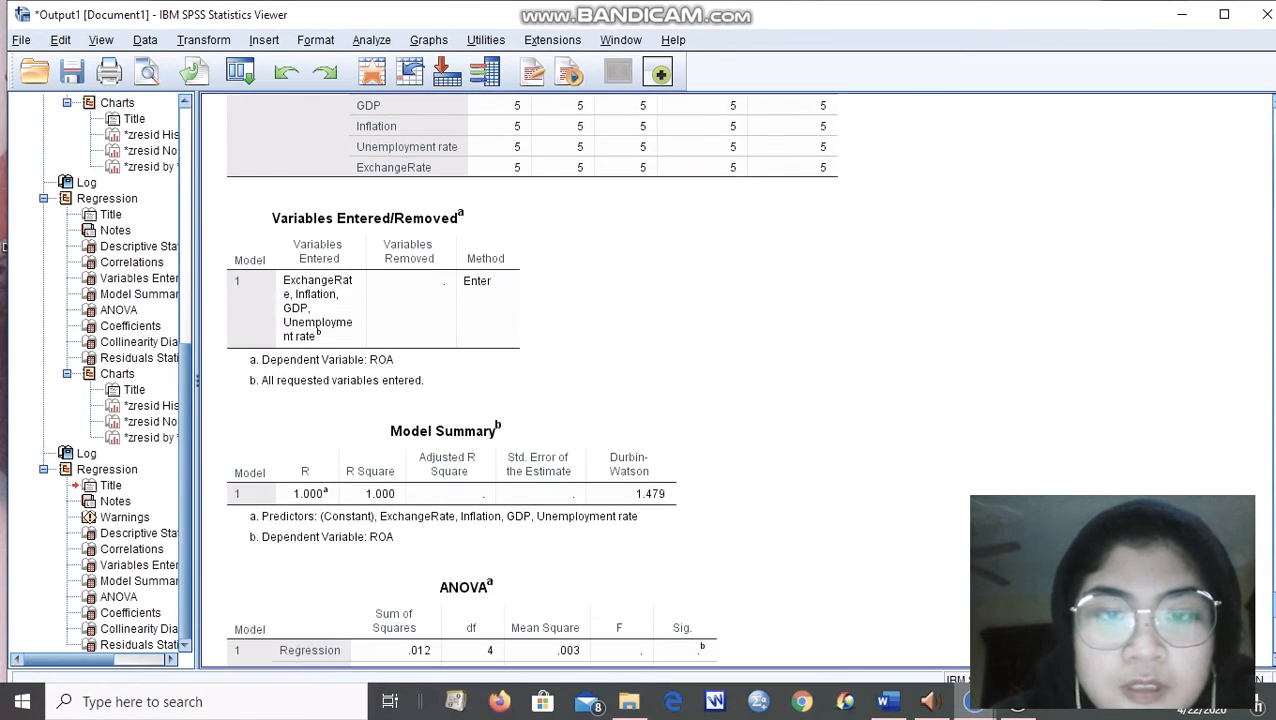
{"action": "scroll", "coordinate": [530, 380], "scroll_direction": "down", "scroll_amount": 3}
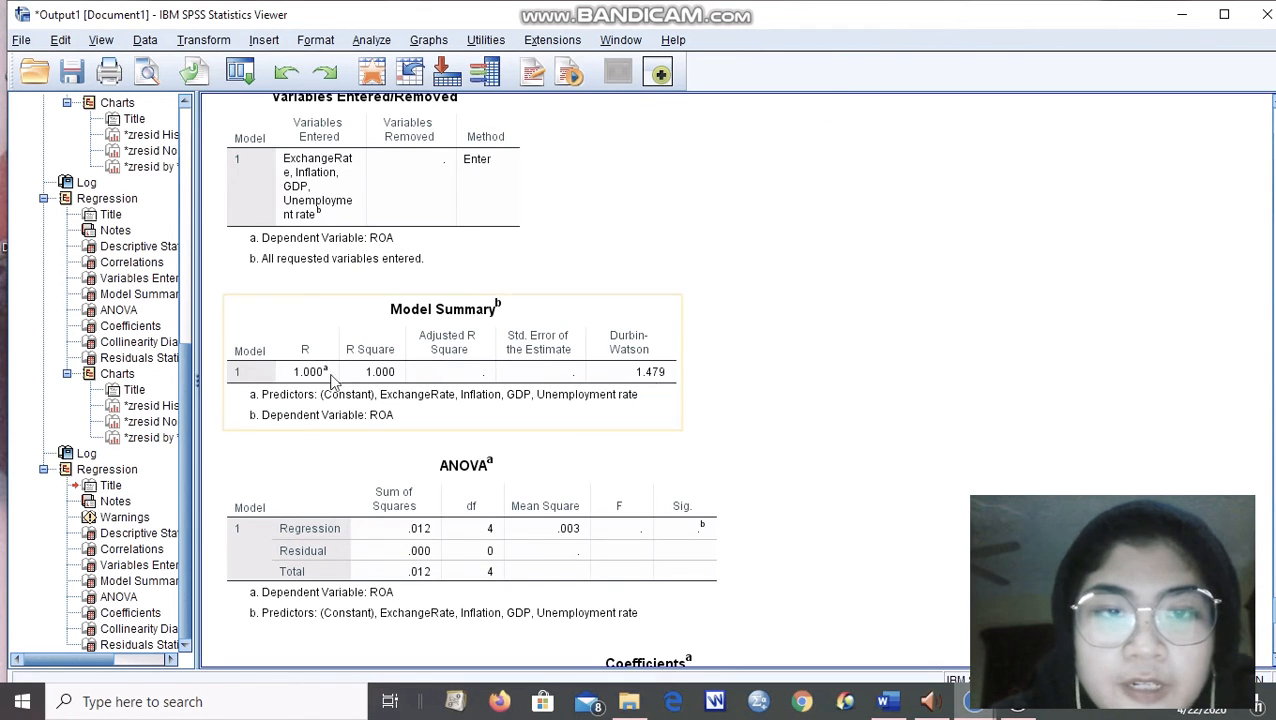
{"action": "scroll", "coordinate": [650, 375], "scroll_direction": "down", "scroll_amount": 10}
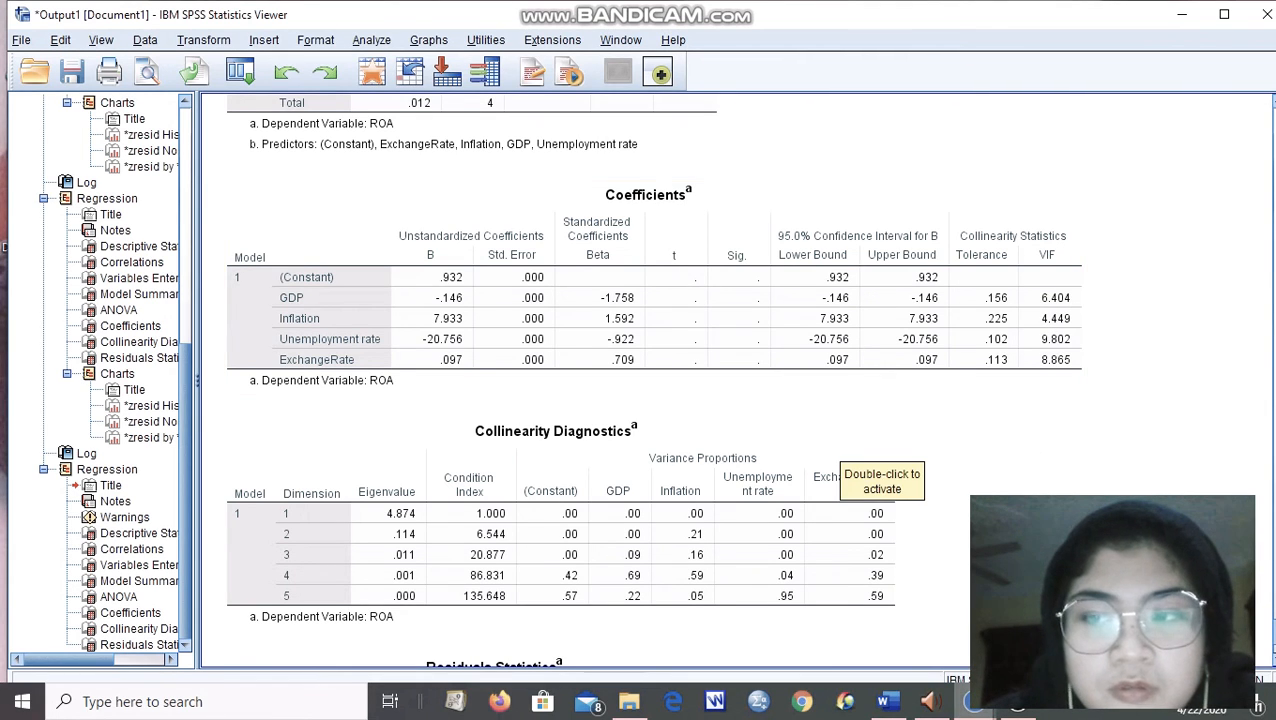
{"action": "scroll", "coordinate": [653, 380], "scroll_direction": "down", "scroll_amount": 3}
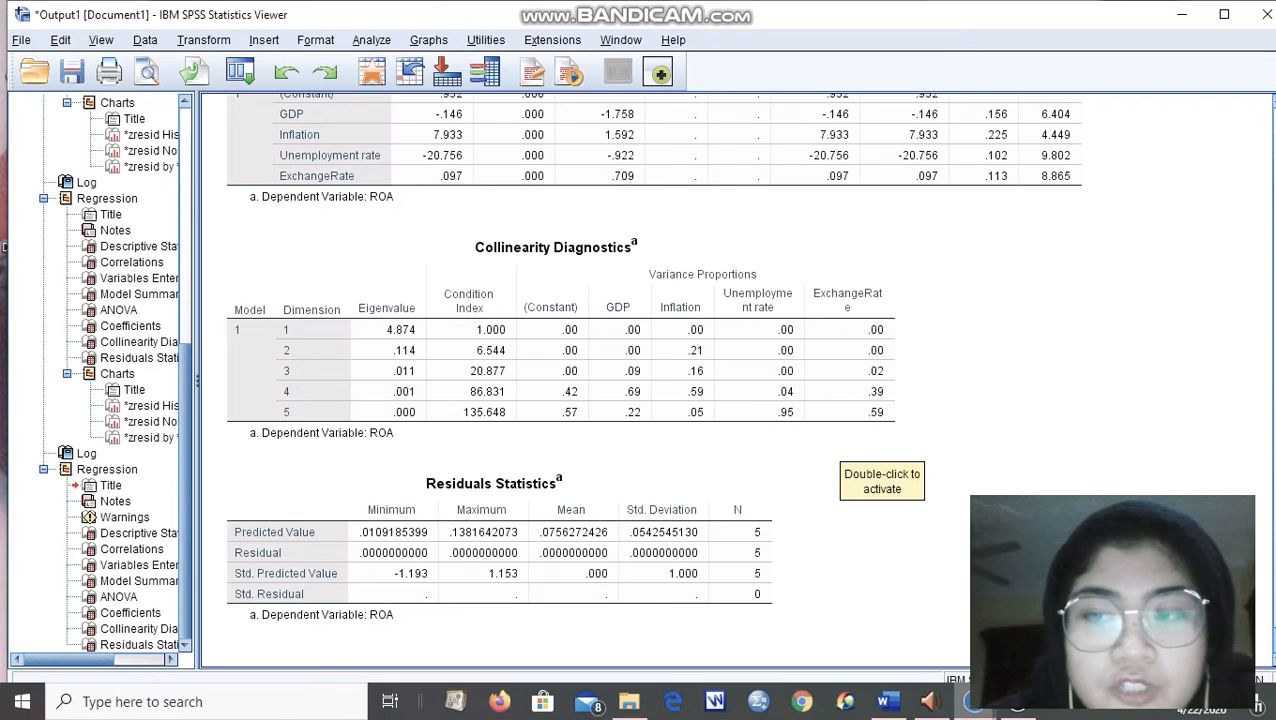
{"action": "scroll", "coordinate": [840, 445], "scroll_direction": "up", "scroll_amount": 1}
{"action": "scroll", "coordinate": [840, 445], "scroll_direction": "down", "scroll_amount": 1}
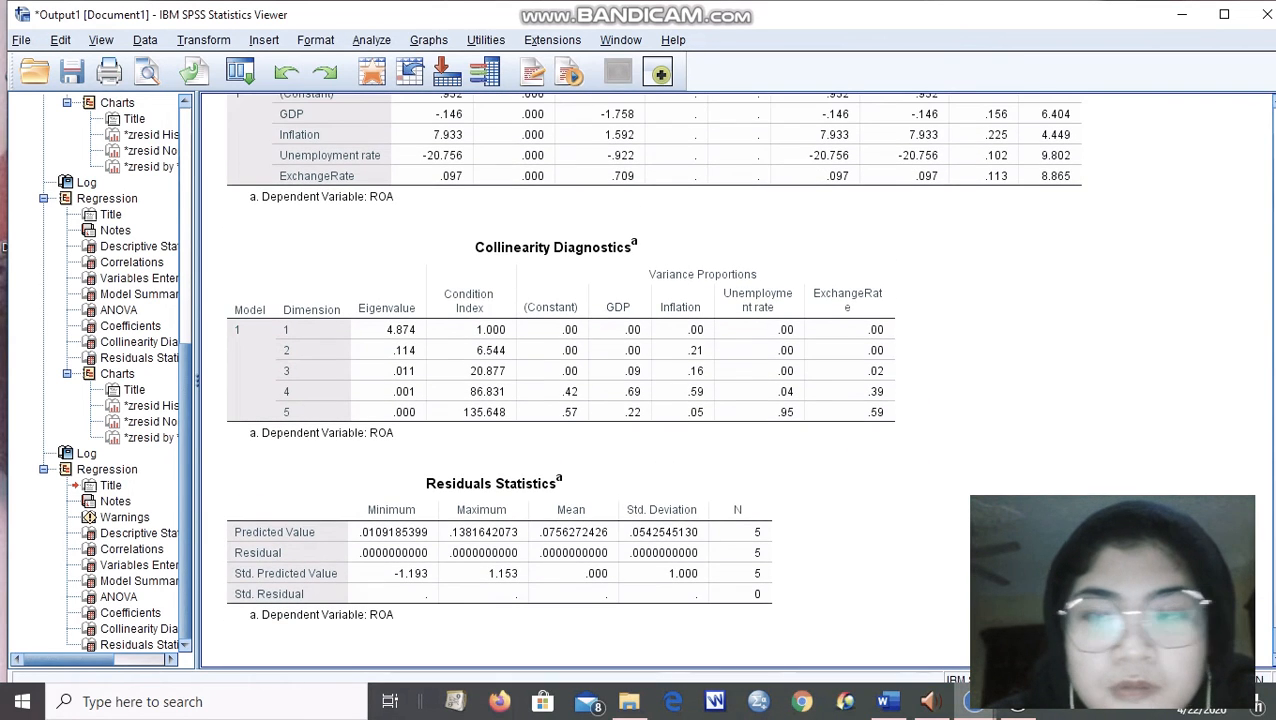
{"action": "scroll", "coordinate": [653, 400], "scroll_direction": "up", "scroll_amount": 3}
{"action": "scroll", "coordinate": [653, 400], "scroll_direction": "down", "scroll_amount": 3}
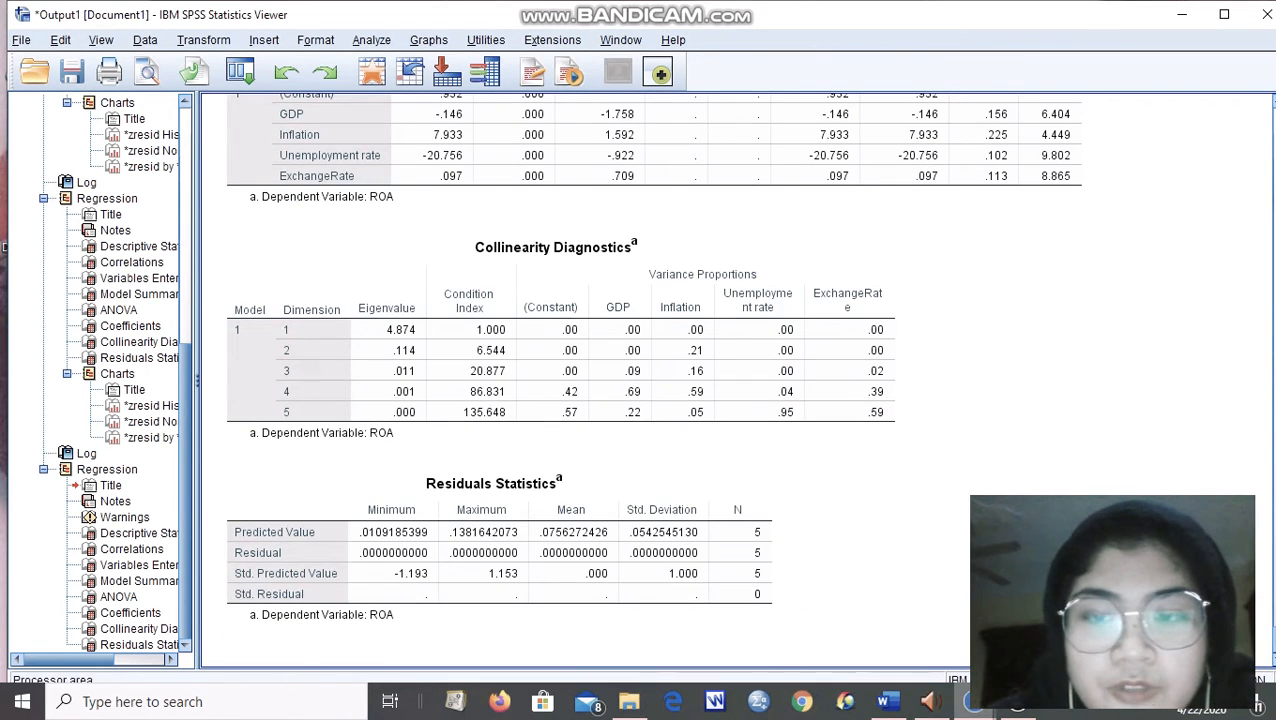
Remove Unemployment rate and ExchangeRate from the linear regression, keeping GDP and Inflation as predictors of ROA, and rerun it.
{"action": "mouse_move", "coordinate": [973, 702]}
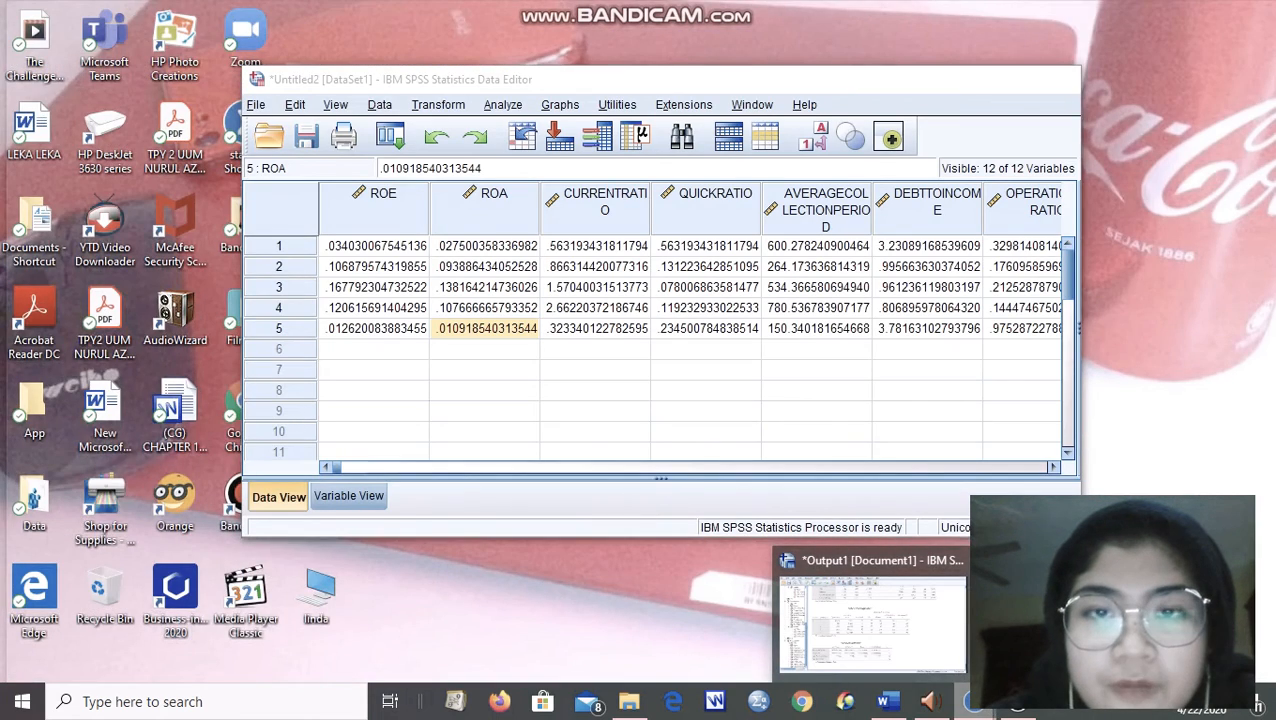
{"action": "left_click", "coordinate": [1110, 610]}
{"action": "left_click", "coordinate": [512, 104]}
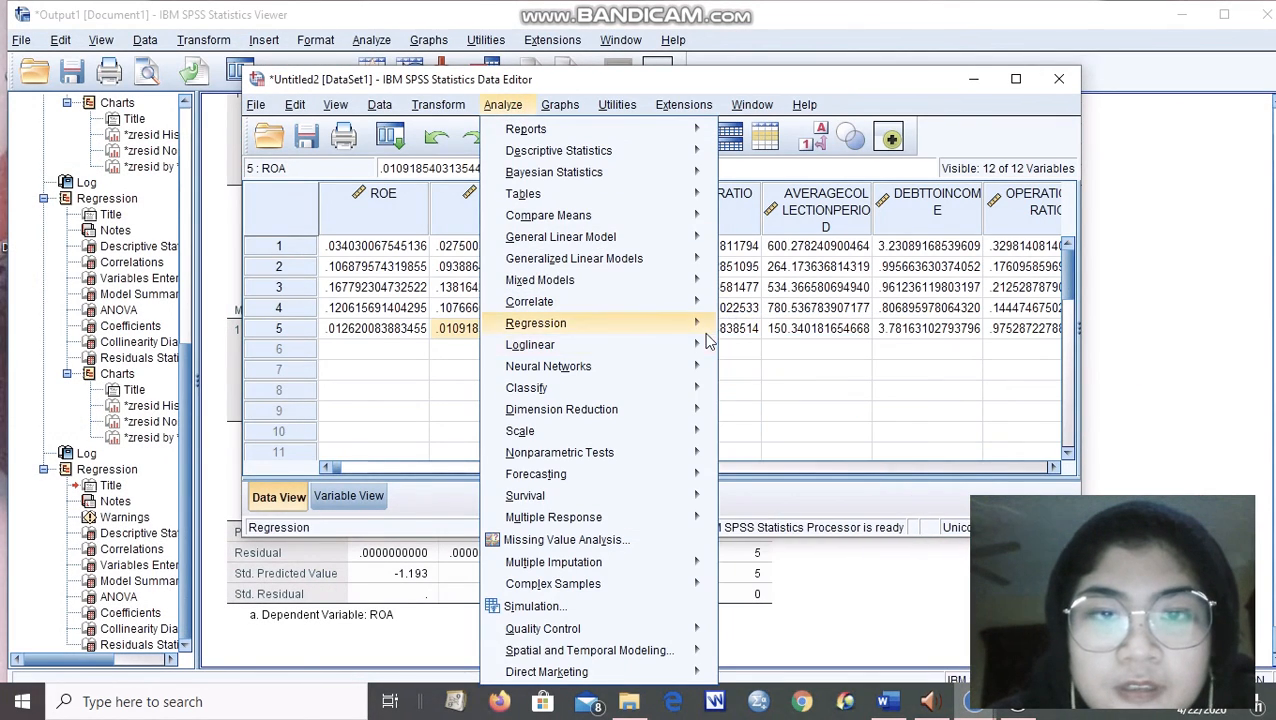
{"action": "mouse_move", "coordinate": [700, 323]}
{"action": "left_click", "coordinate": [735, 345]}
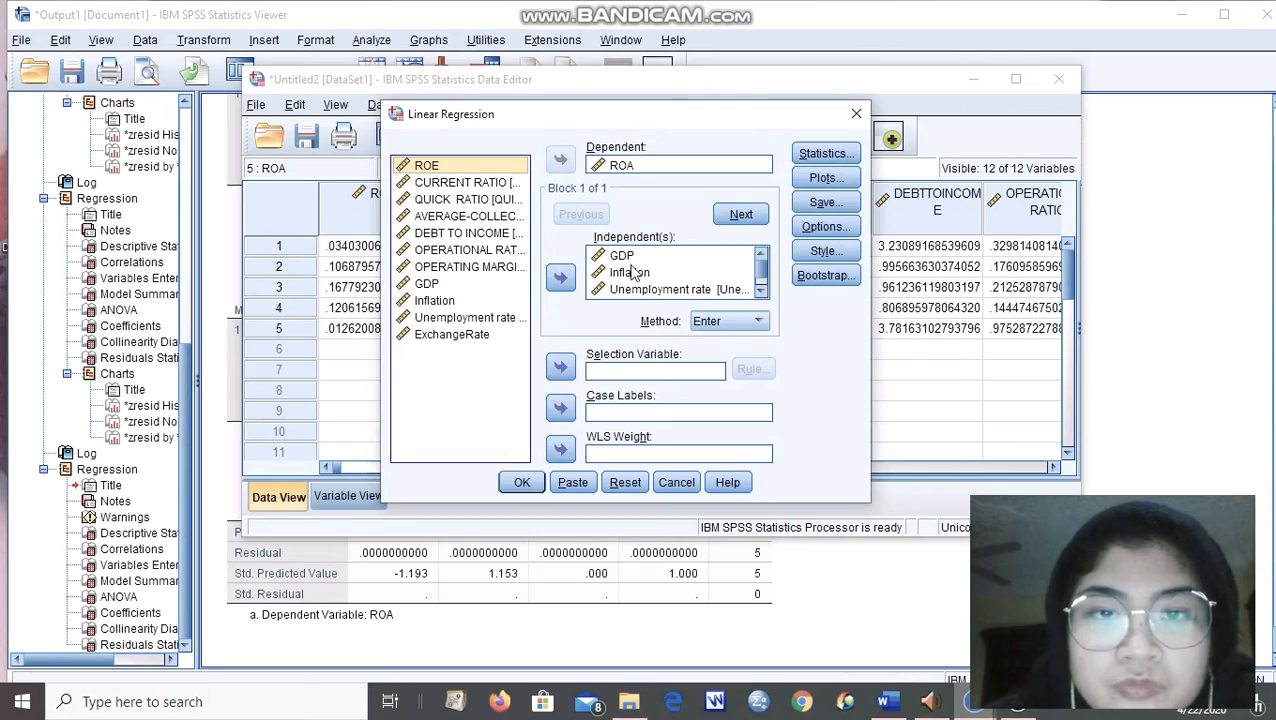
{"action": "left_click_drag", "start_coordinate": [742, 77], "coordinate": [760, 131]}
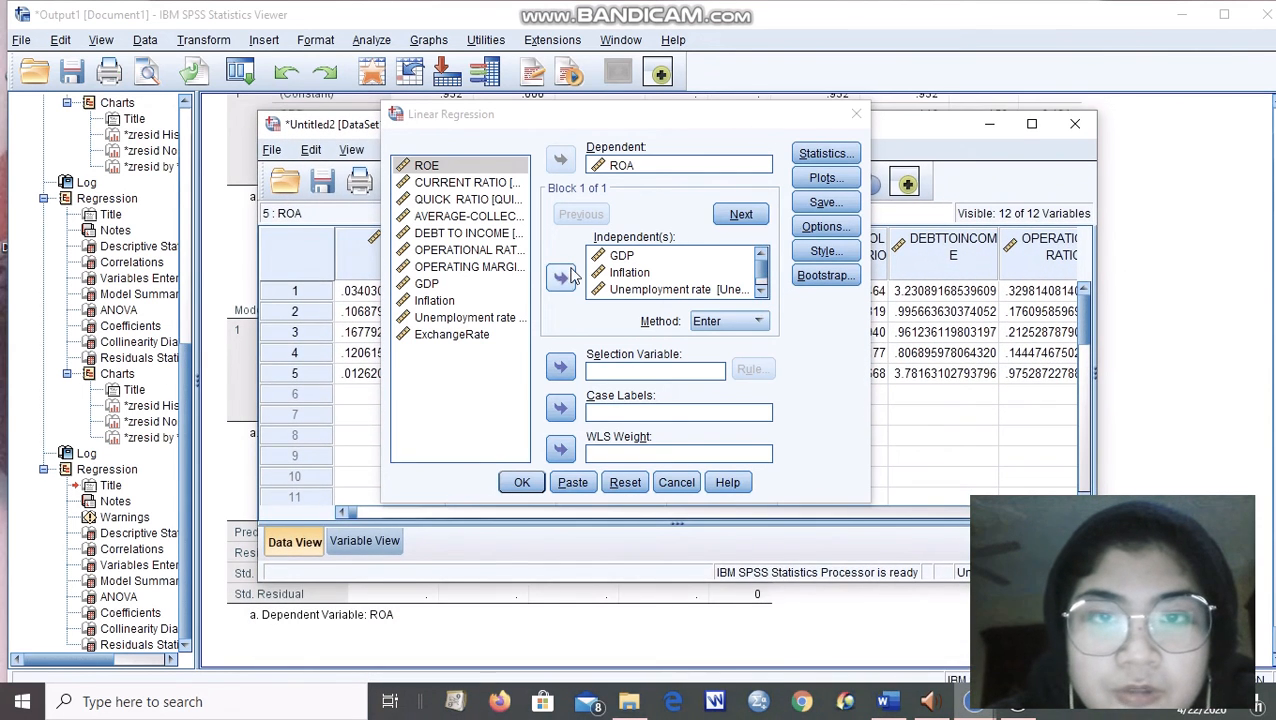
{"action": "left_click", "coordinate": [628, 289]}
{"action": "left_click", "coordinate": [562, 278]}
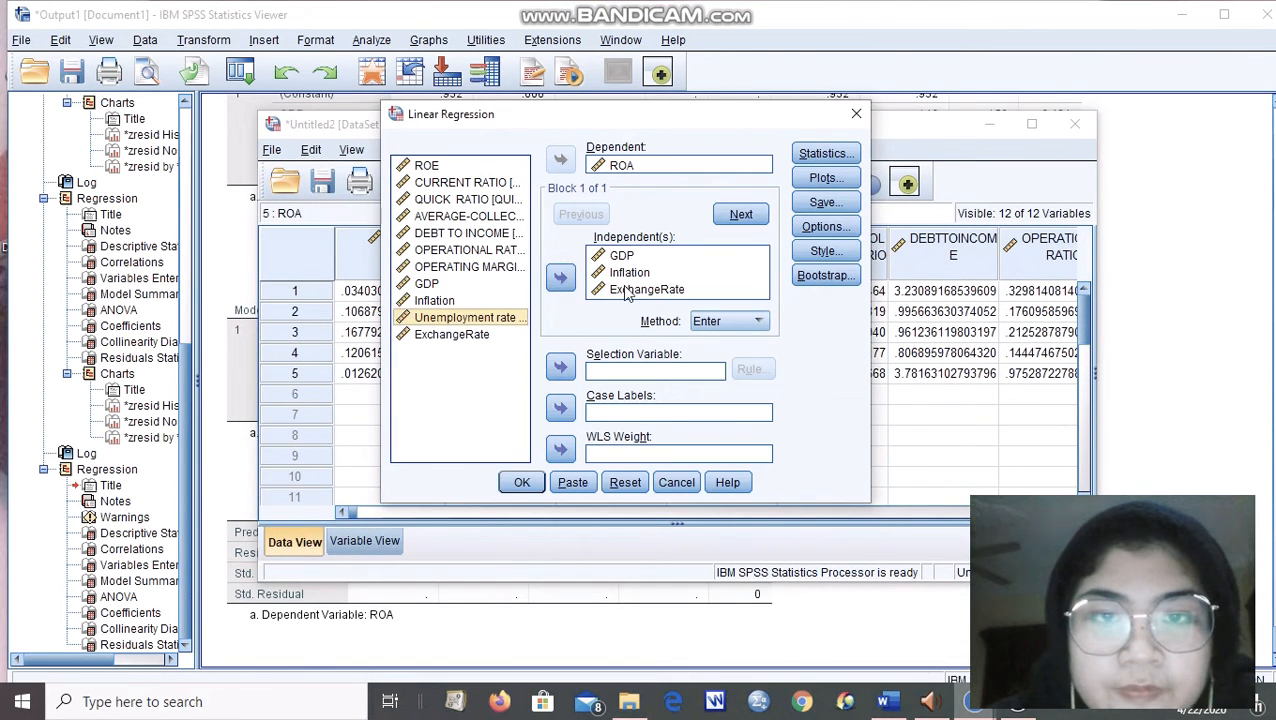
{"action": "left_click", "coordinate": [626, 290]}
{"action": "left_click", "coordinate": [561, 278]}
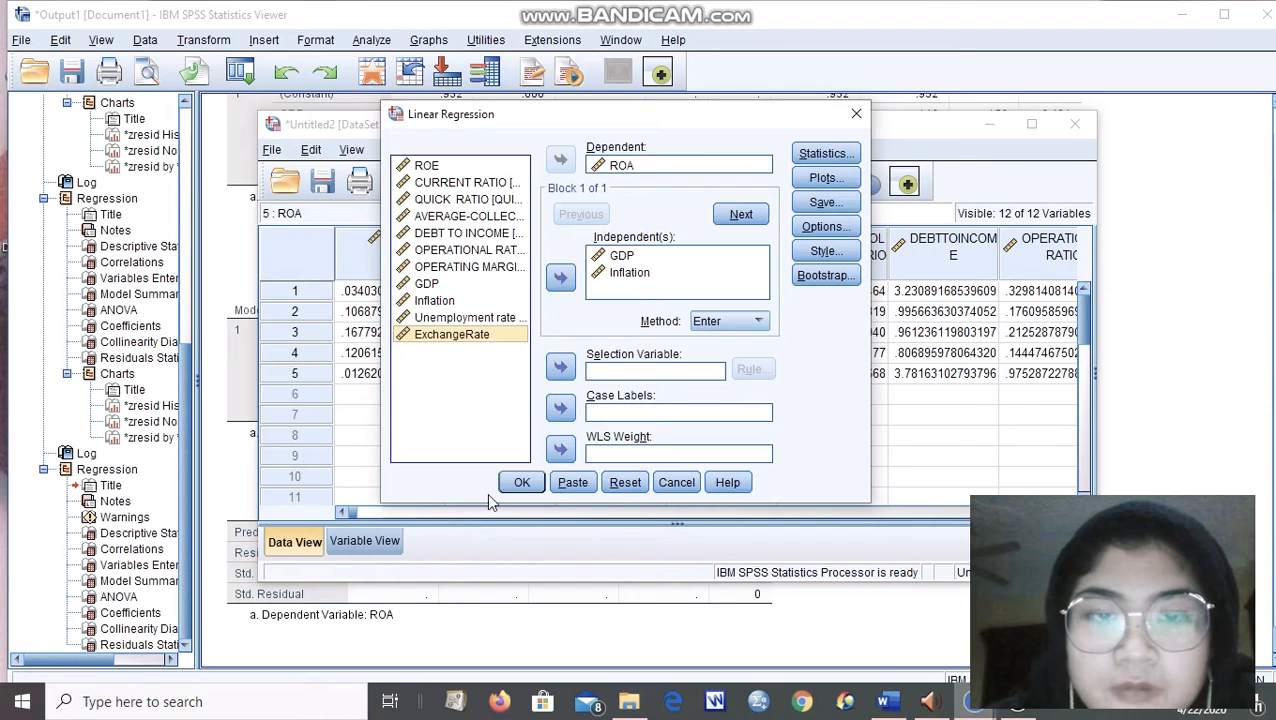
{"action": "left_click", "coordinate": [522, 484]}
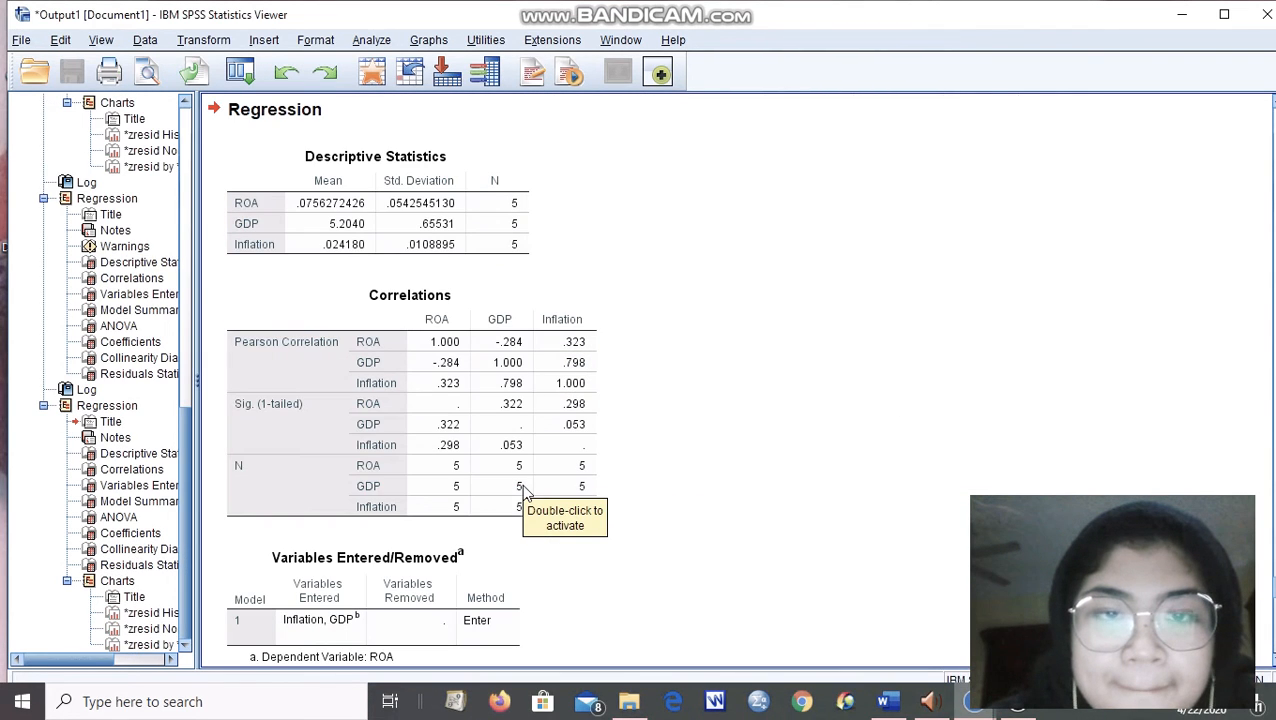
Read the GDP and Inflation model's Variables Entered/Removed, Model Summary, ANOVA, Coefficients and Collinearity Diagnostics tables.
{"action": "scroll", "coordinate": [400, 380], "scroll_direction": "down", "scroll_amount": 6}
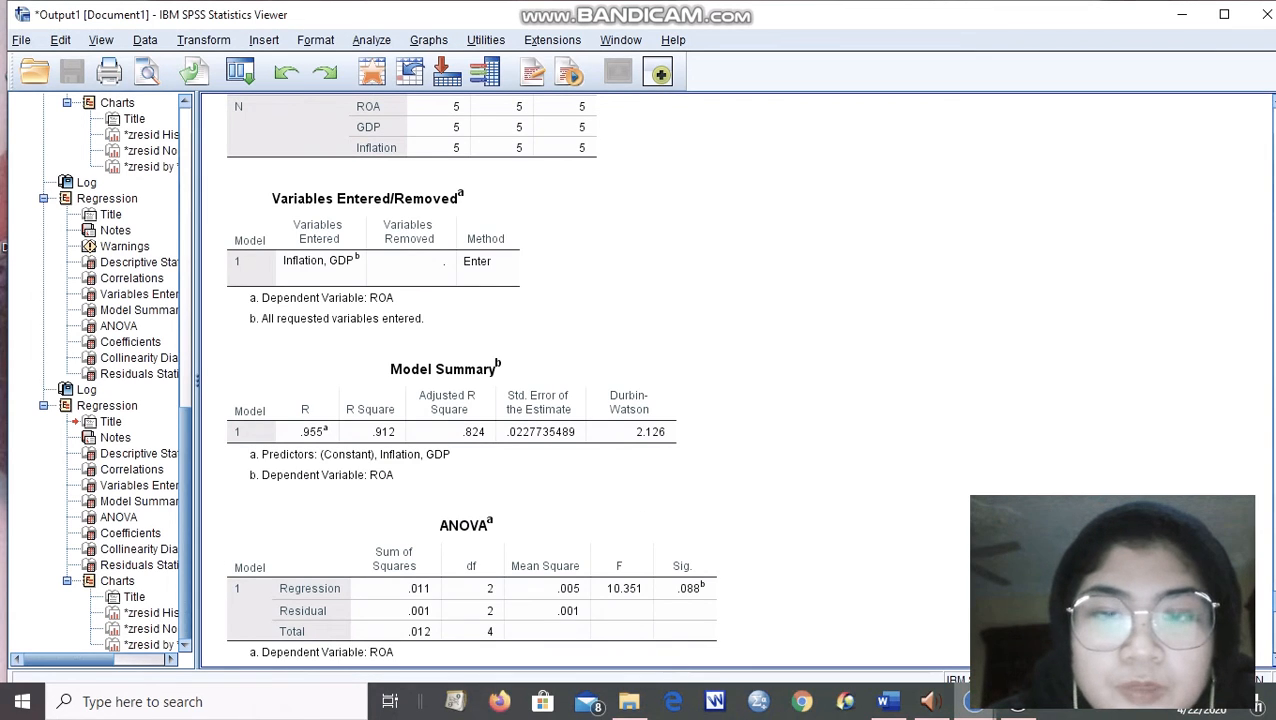
{"action": "scroll", "coordinate": [470, 375], "scroll_direction": "down", "scroll_amount": 3}
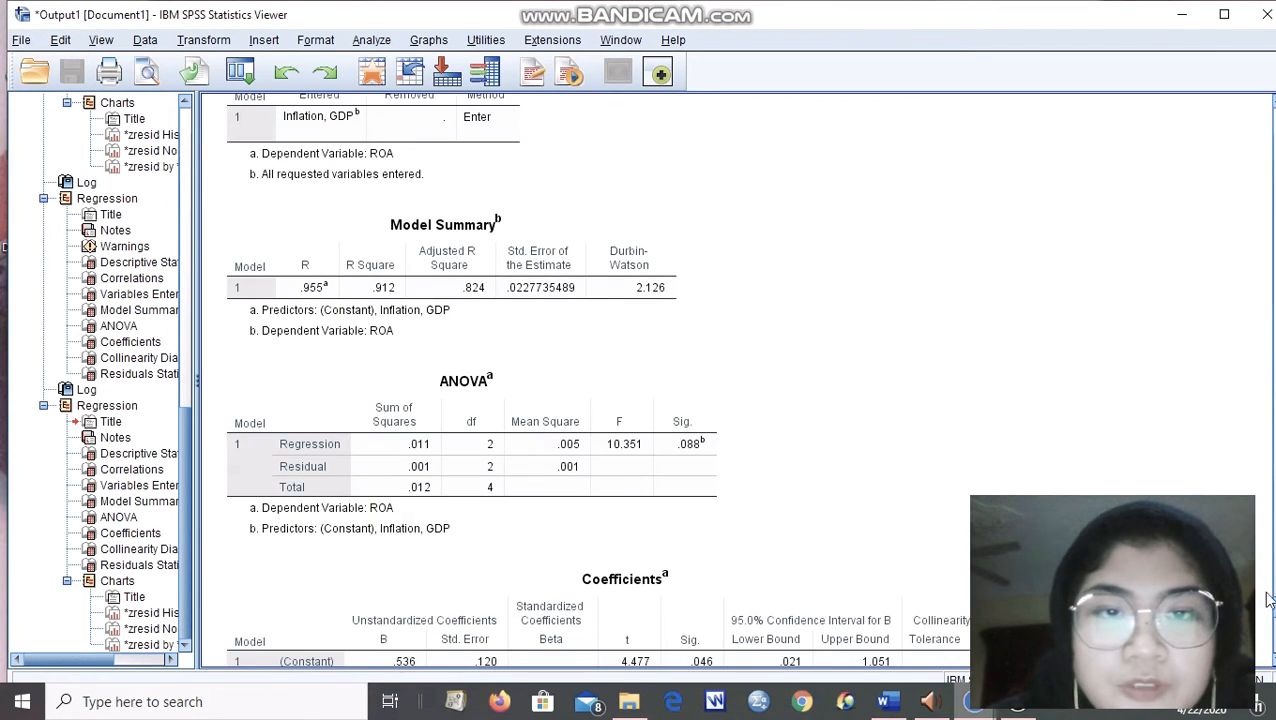
{"action": "left_click", "coordinate": [650, 268]}
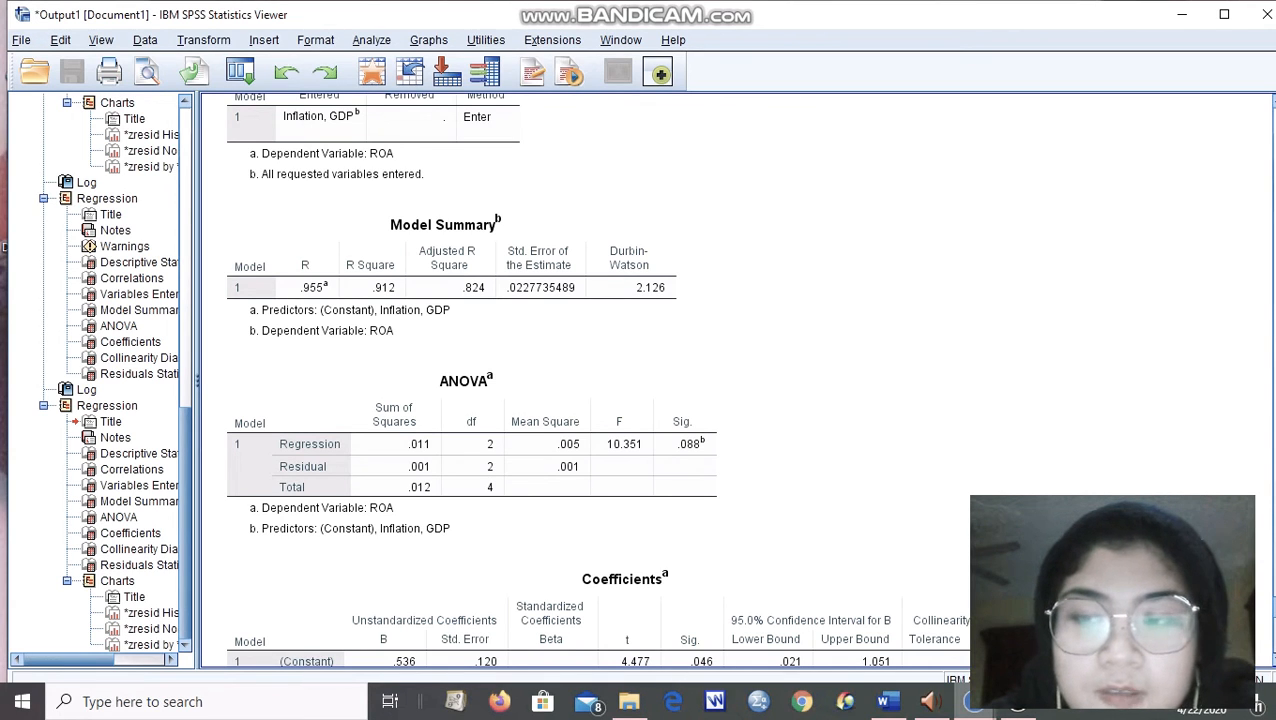
{"action": "scroll", "coordinate": [640, 380], "scroll_direction": "down", "scroll_amount": 2}
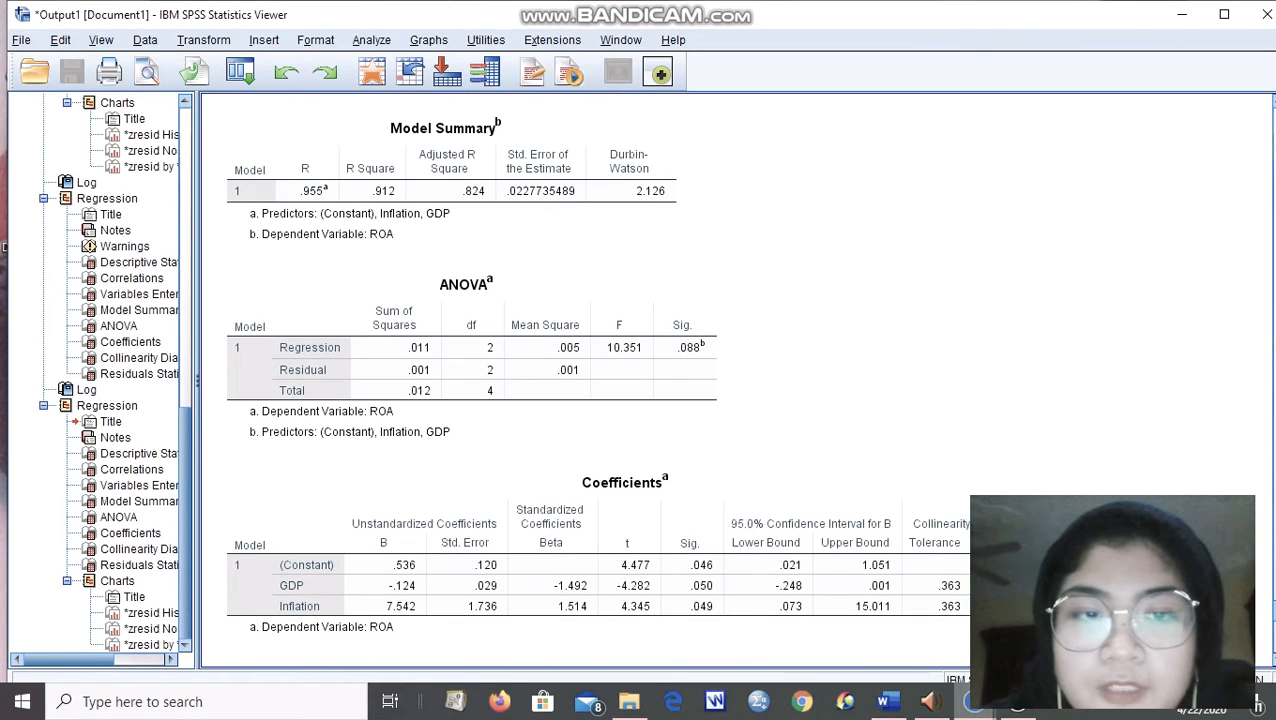
{"action": "scroll", "coordinate": [640, 380], "scroll_direction": "down", "scroll_amount": 3}
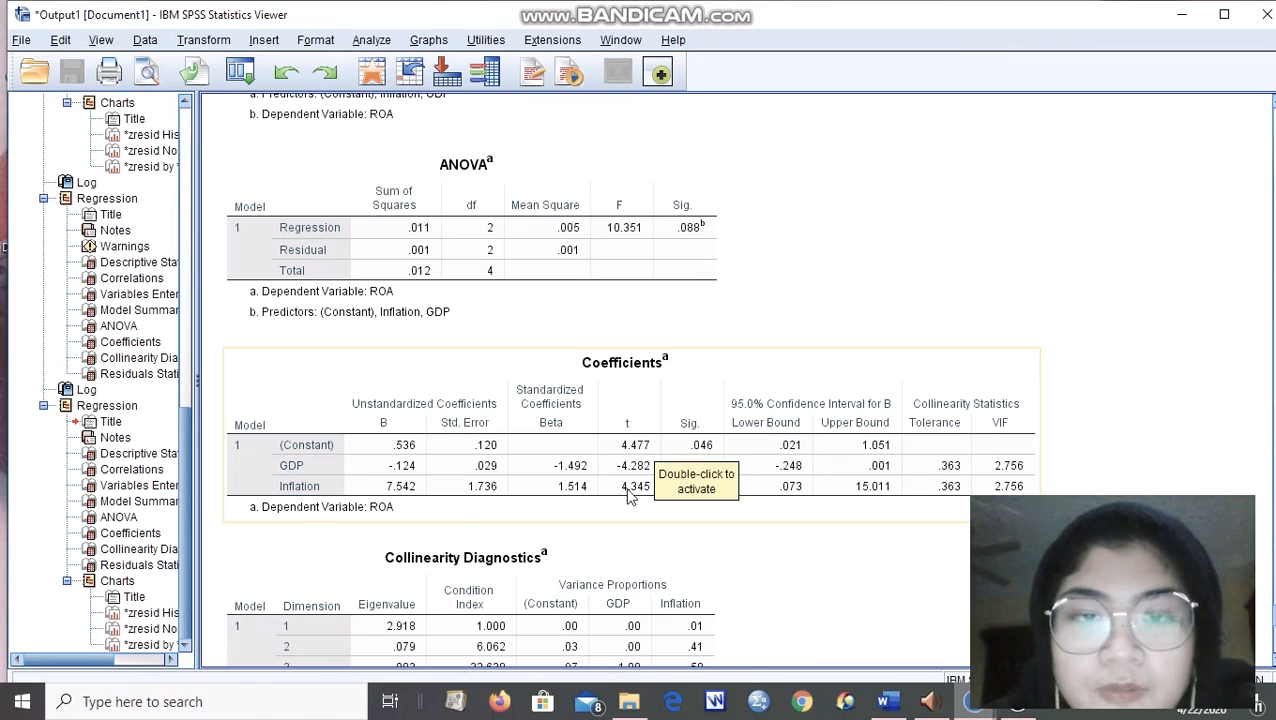
{"action": "scroll", "coordinate": [630, 380], "scroll_direction": "down", "scroll_amount": 2}
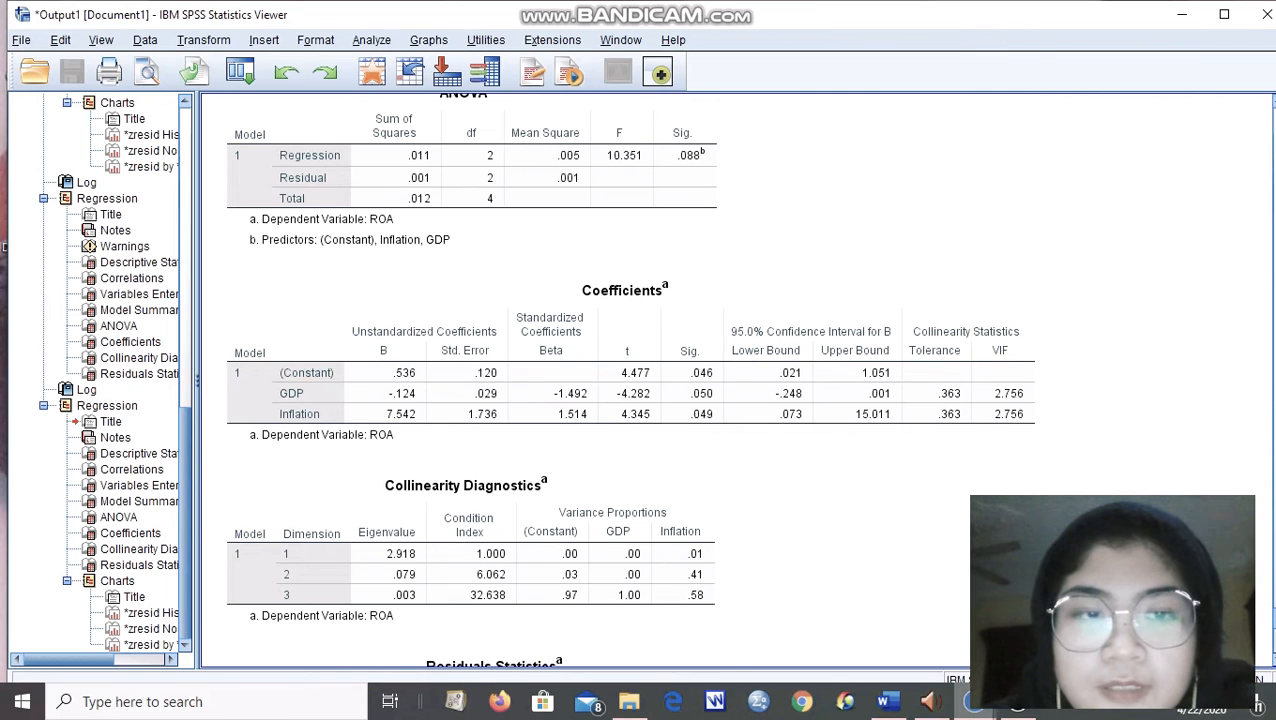
View the GDP and Inflation model's residual histogram and normal P-P plot.
{"action": "scroll", "coordinate": [630, 380], "scroll_direction": "down", "scroll_amount": 20}
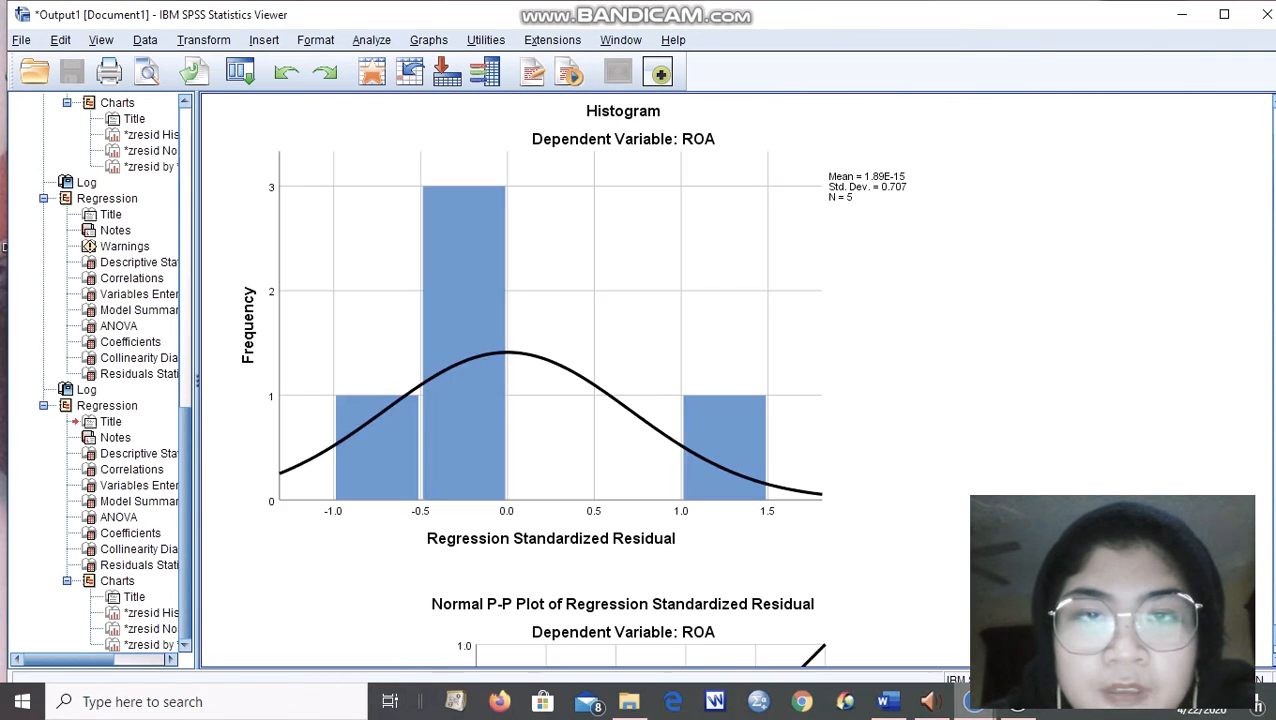
{"action": "scroll", "coordinate": [630, 380], "scroll_direction": "down", "scroll_amount": 8}
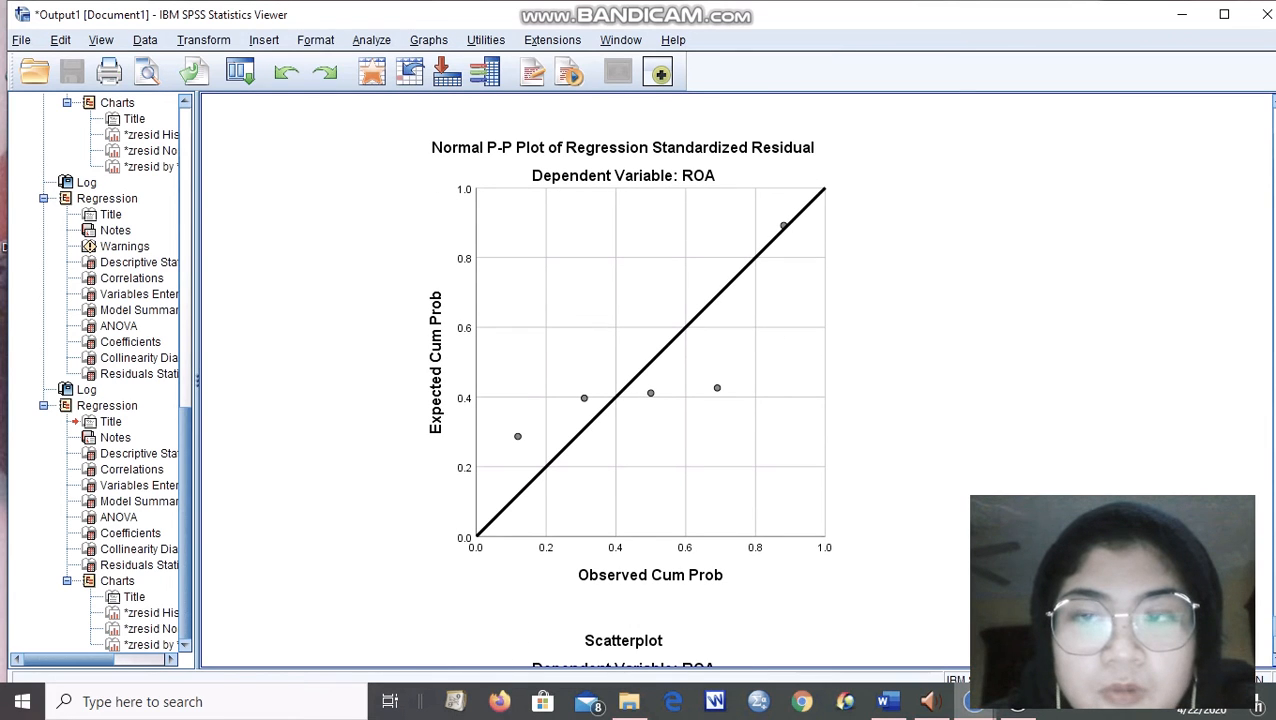
{"action": "scroll", "coordinate": [630, 380], "scroll_direction": "up", "scroll_amount": 10}
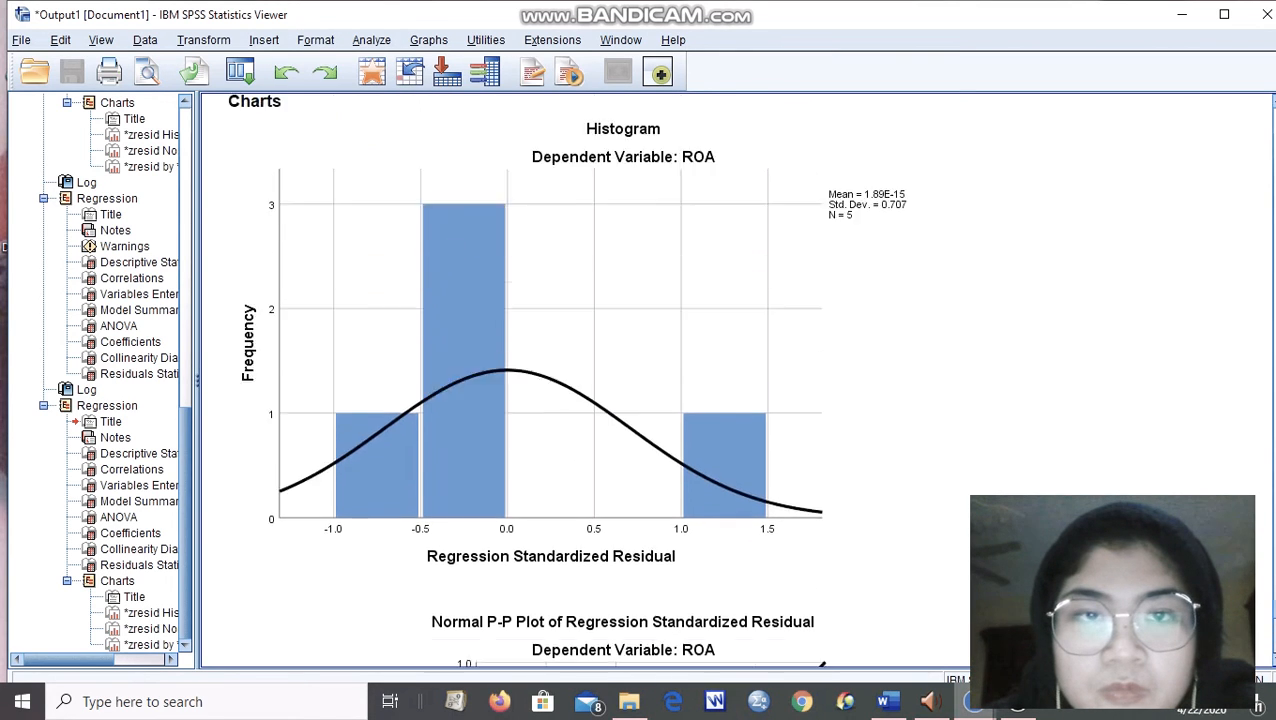
Recheck the GDP and Inflation model's Coefficients table and examine its residual charts through the scatterplot.
{"action": "scroll", "coordinate": [700, 380], "scroll_direction": "up", "scroll_amount": 3}
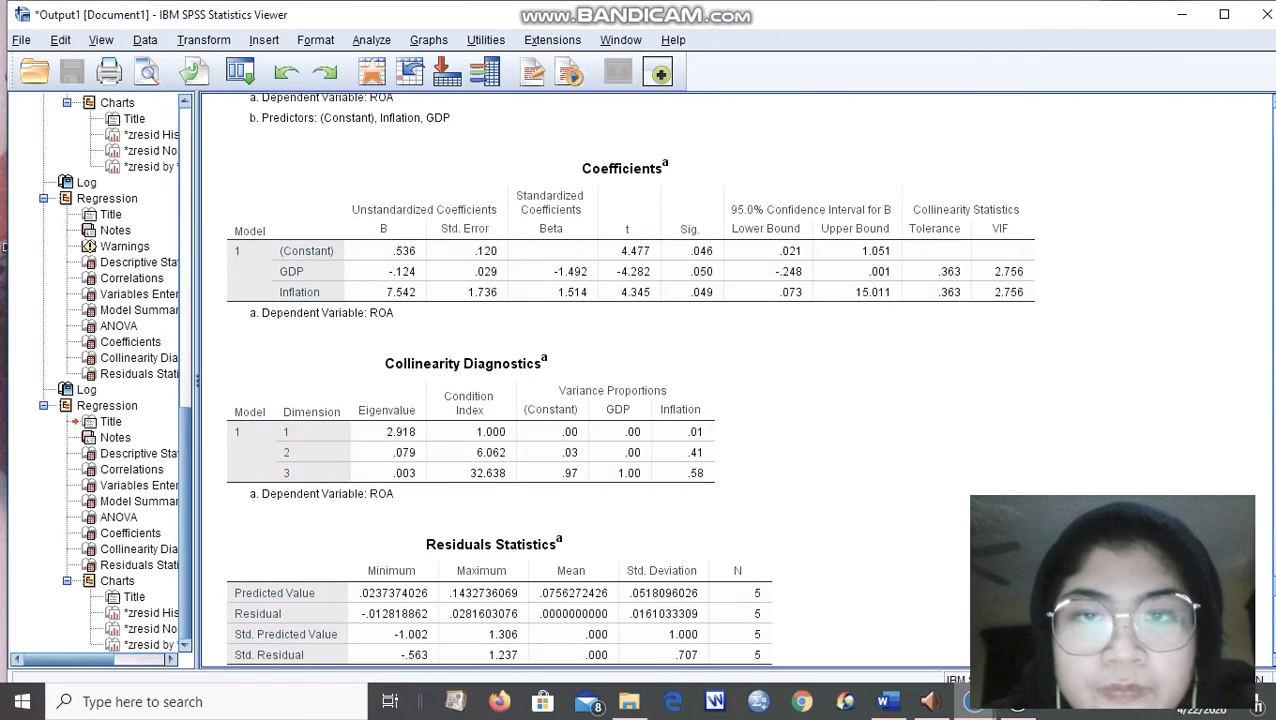
{"action": "scroll", "coordinate": [700, 380], "scroll_direction": "down", "scroll_amount": 18}
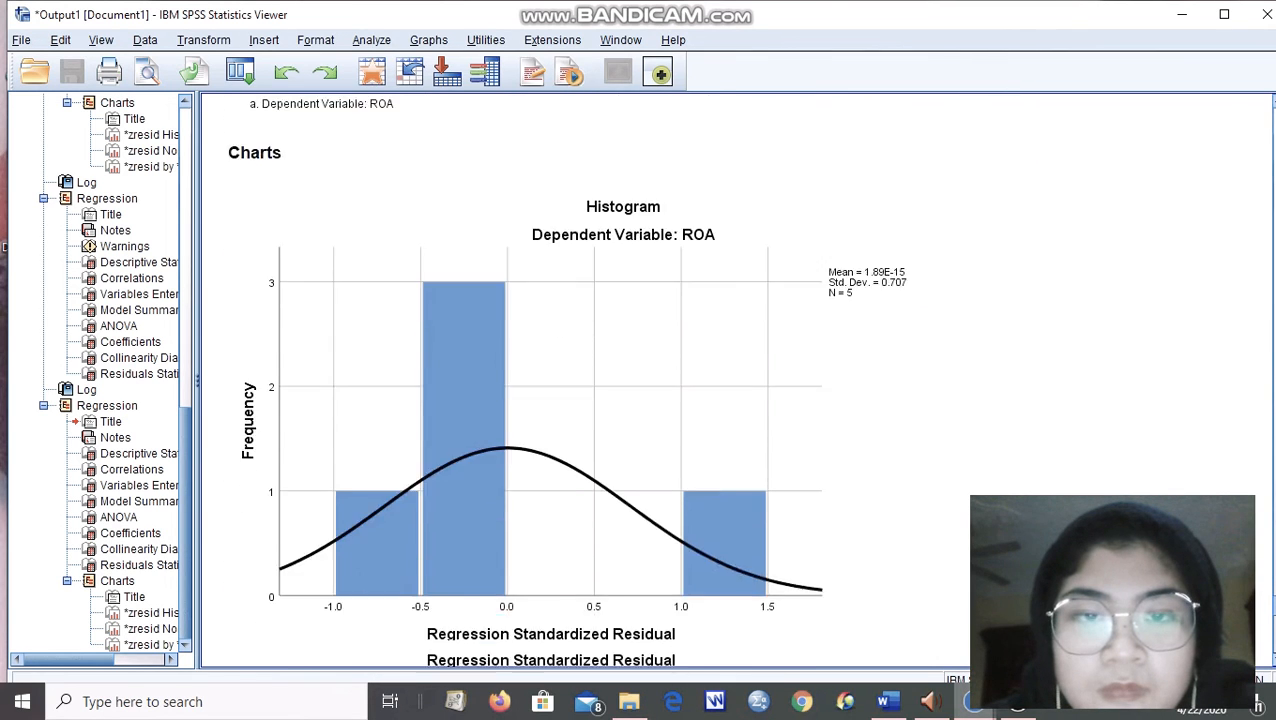
{"action": "scroll", "coordinate": [700, 380], "scroll_direction": "down", "scroll_amount": 6}
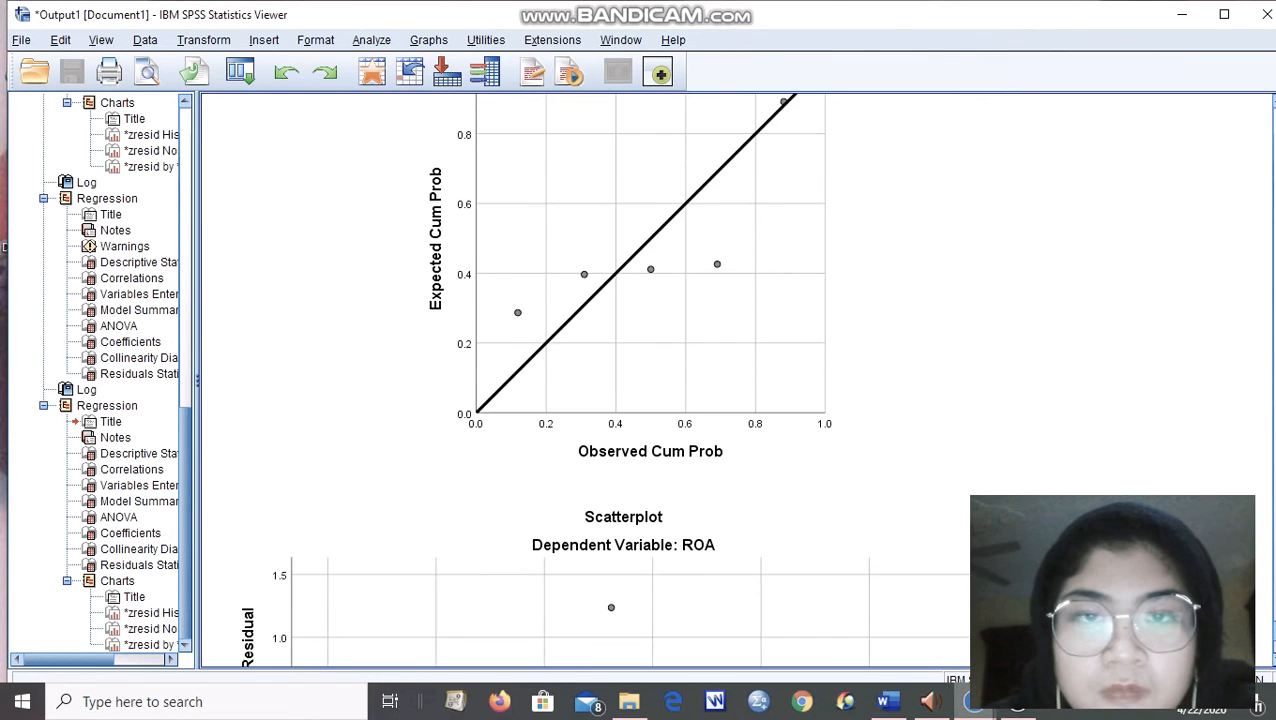
{"action": "scroll", "coordinate": [700, 380], "scroll_direction": "down", "scroll_amount": 6}
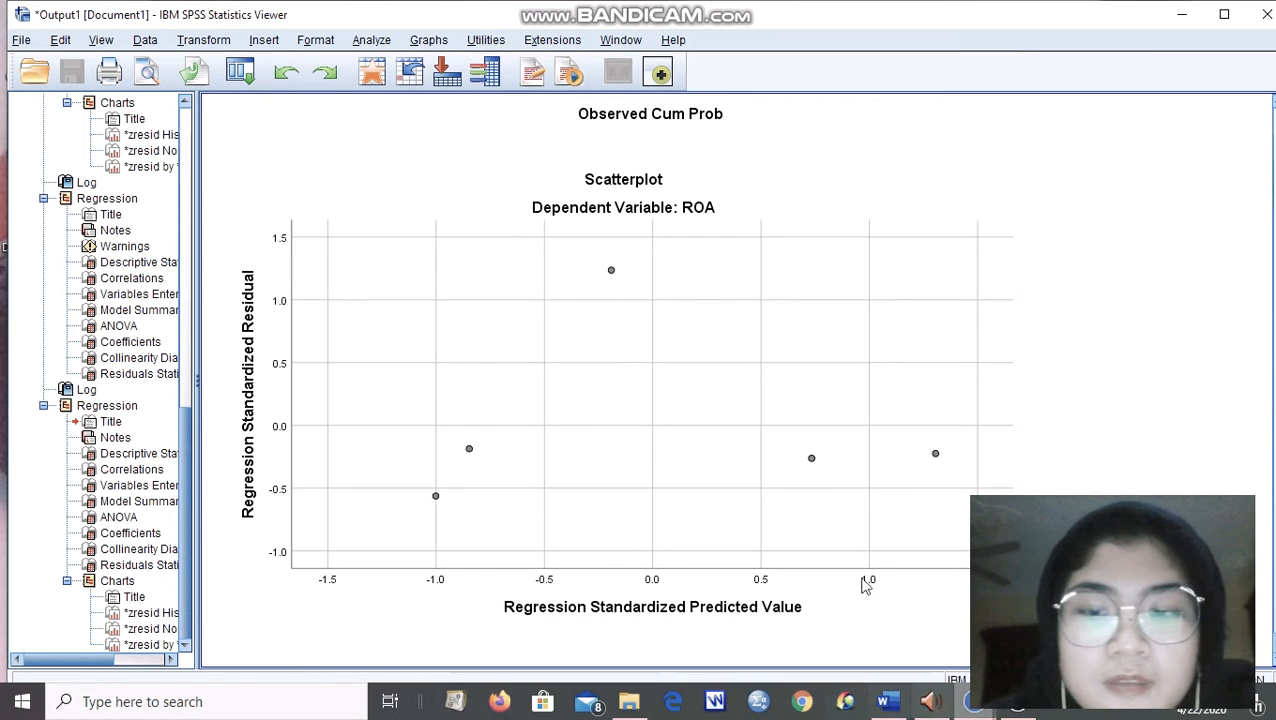
Add DEBT TO INCOME to GDP and Inflation as predictors of ROA in the linear regression and run it.
{"action": "left_click", "coordinate": [382, 42]}
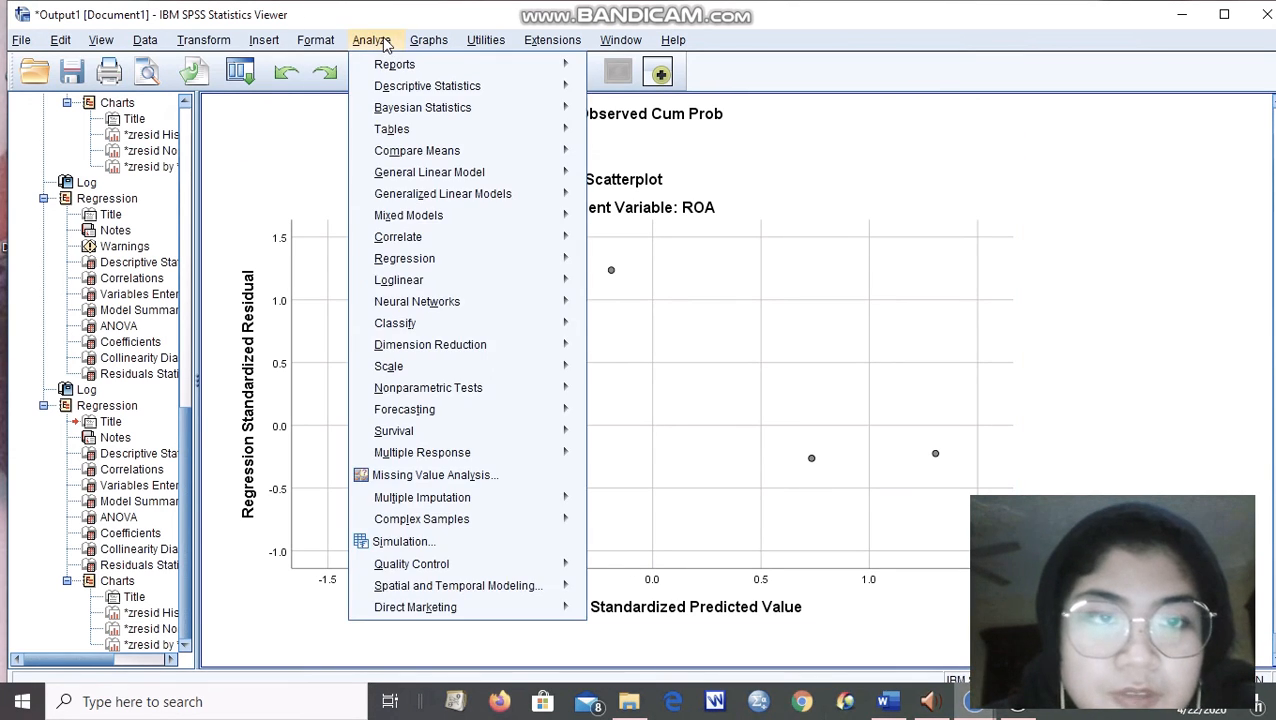
{"action": "mouse_move", "coordinate": [468, 260]}
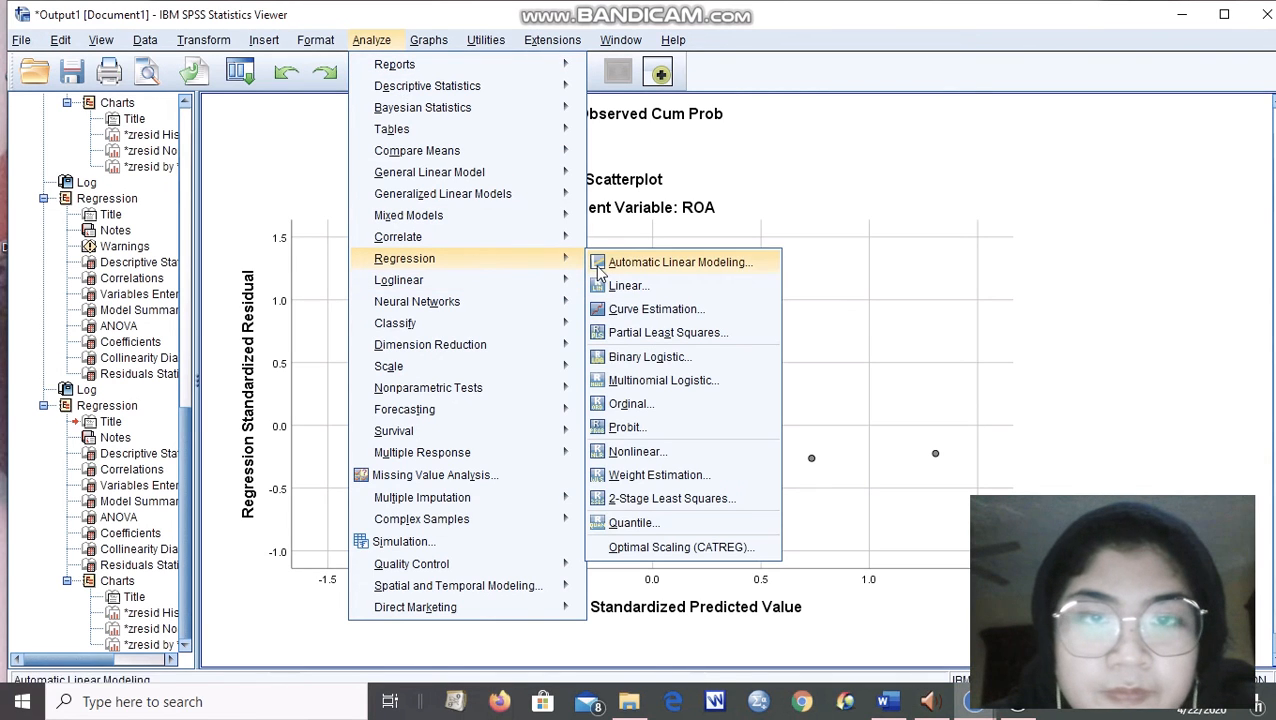
{"action": "left_click", "coordinate": [612, 287]}
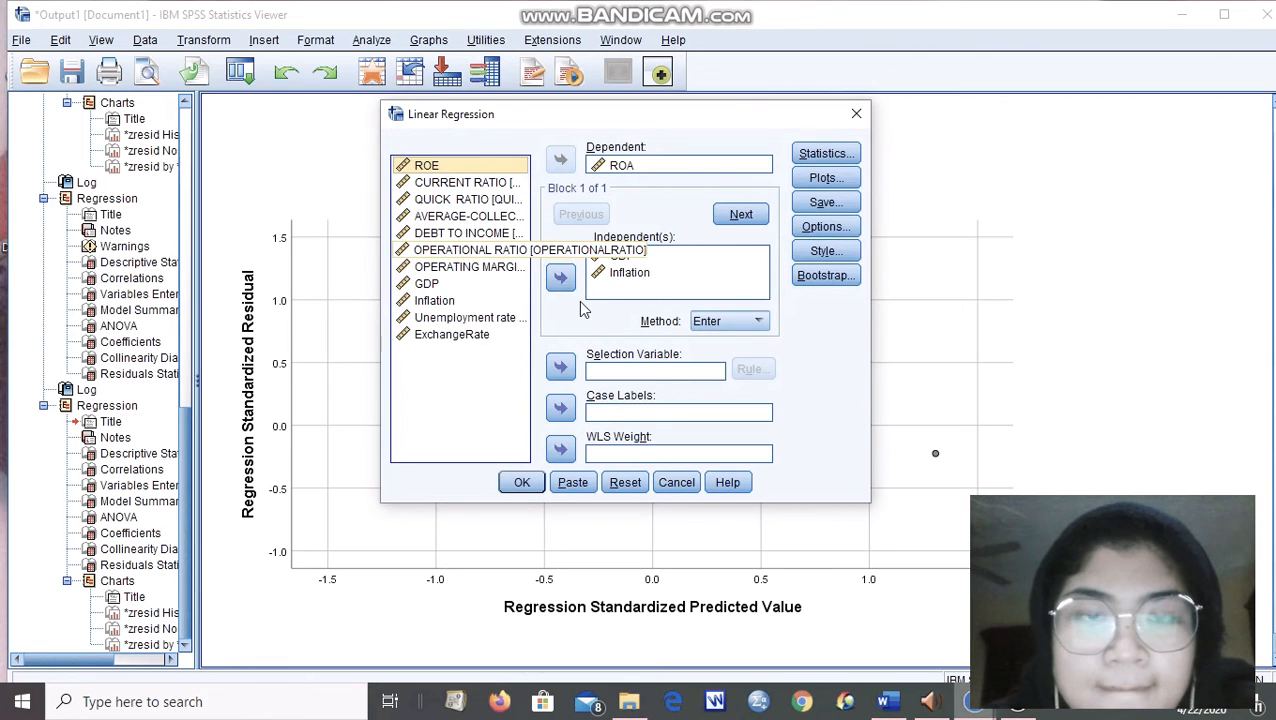
{"action": "left_click", "coordinate": [466, 236]}
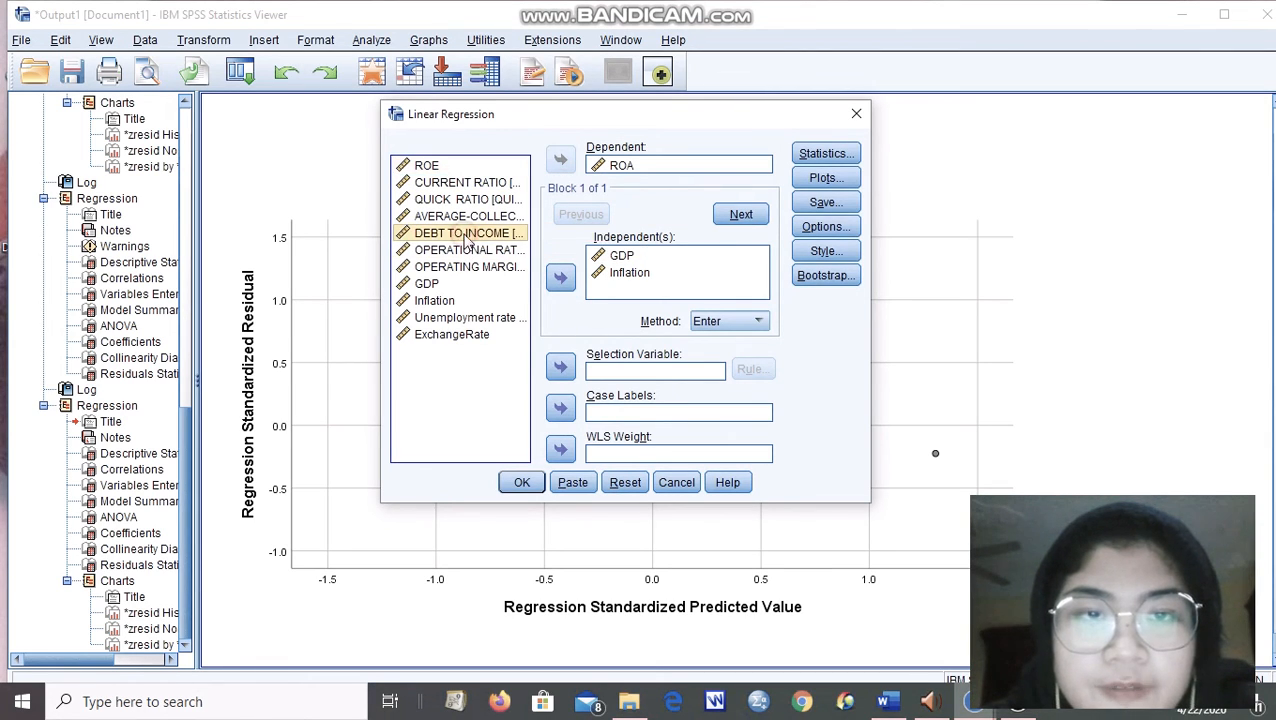
{"action": "left_click", "coordinate": [561, 279]}
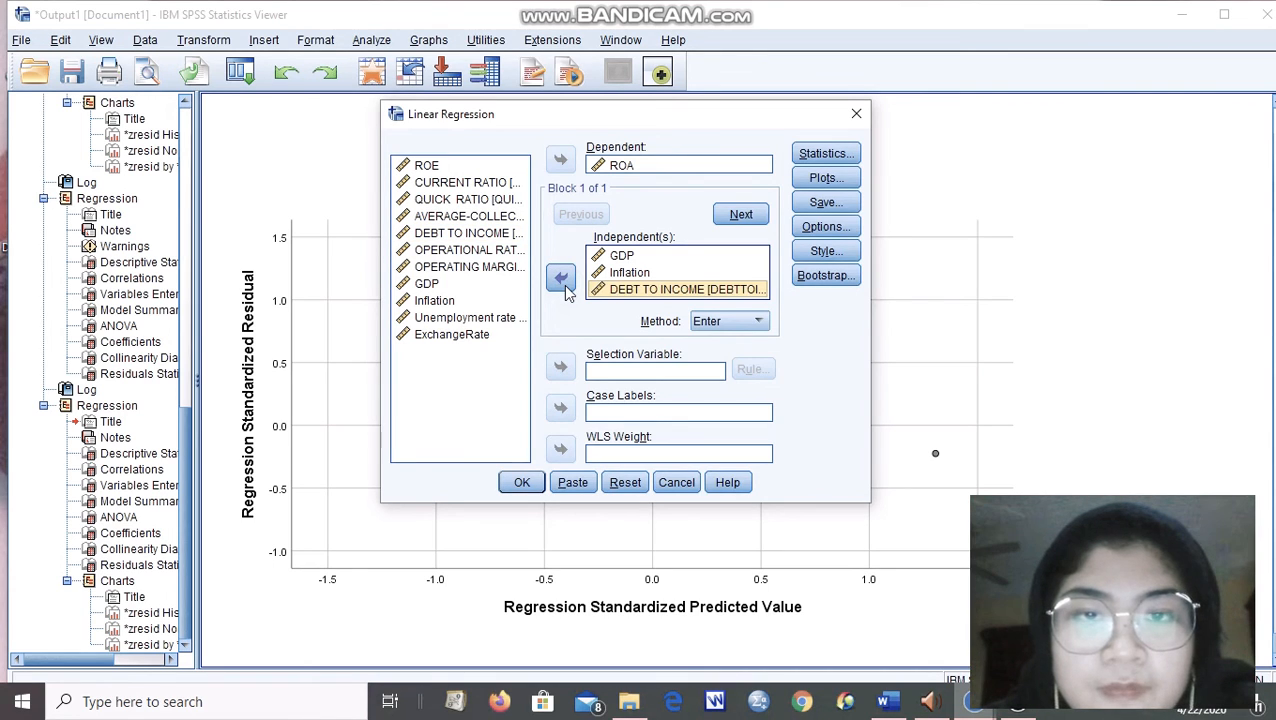
{"action": "left_click", "coordinate": [522, 482]}
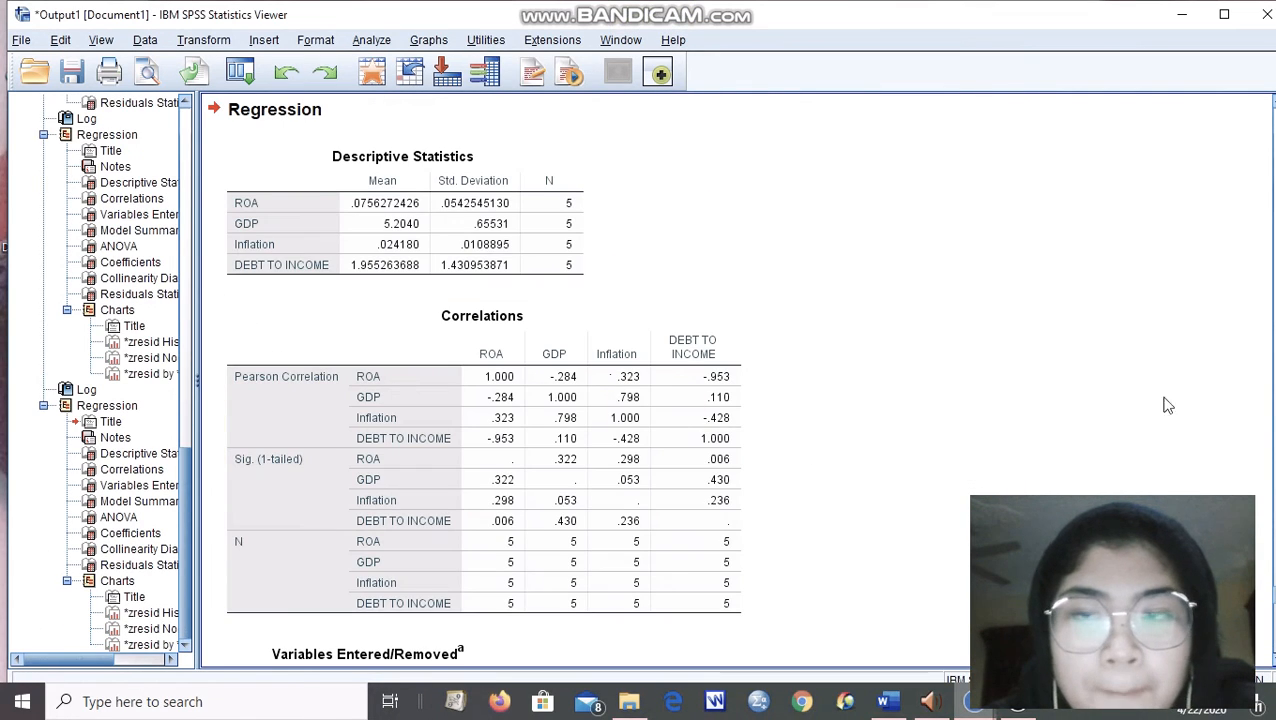
Examine the GDP, Inflation and DEBT TO INCOME model's output from Variables Entered/Removed through Residuals Statistics, the histogram, P-P plot and scatterplot.
{"action": "scroll", "coordinate": [482, 380], "scroll_direction": "down", "scroll_amount": 10}
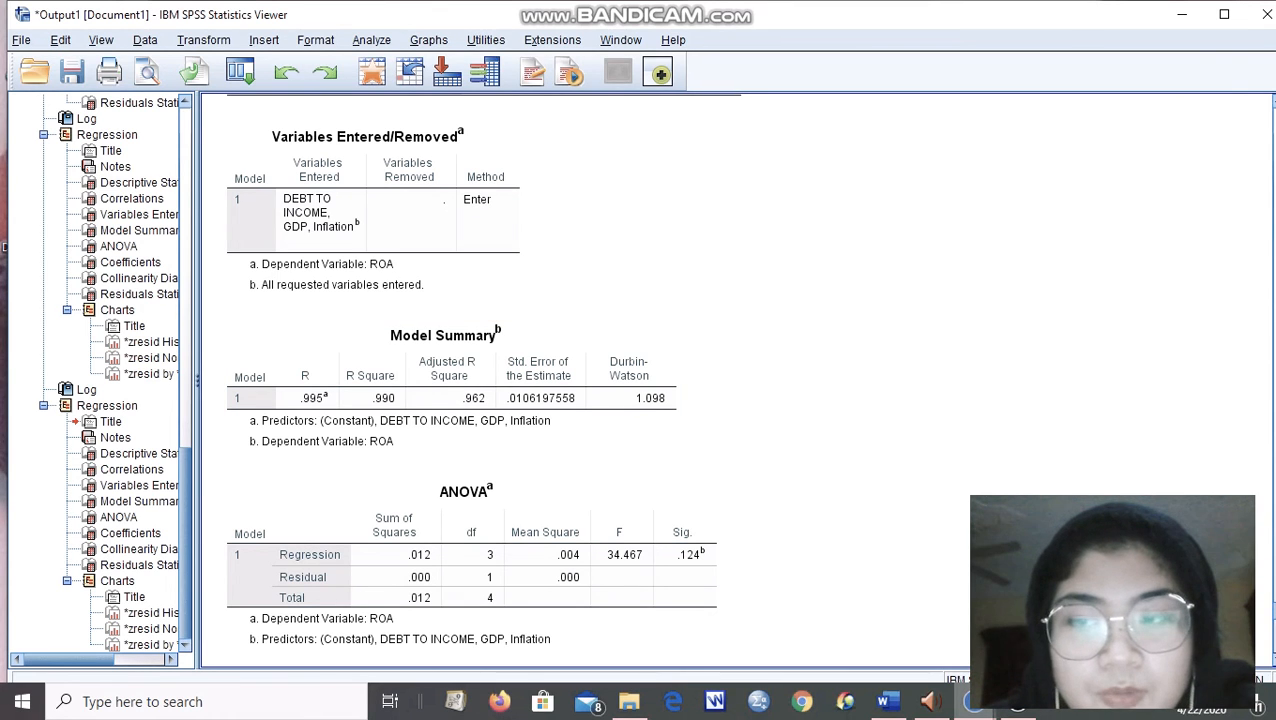
{"action": "scroll", "coordinate": [640, 380], "scroll_direction": "down", "scroll_amount": 5}
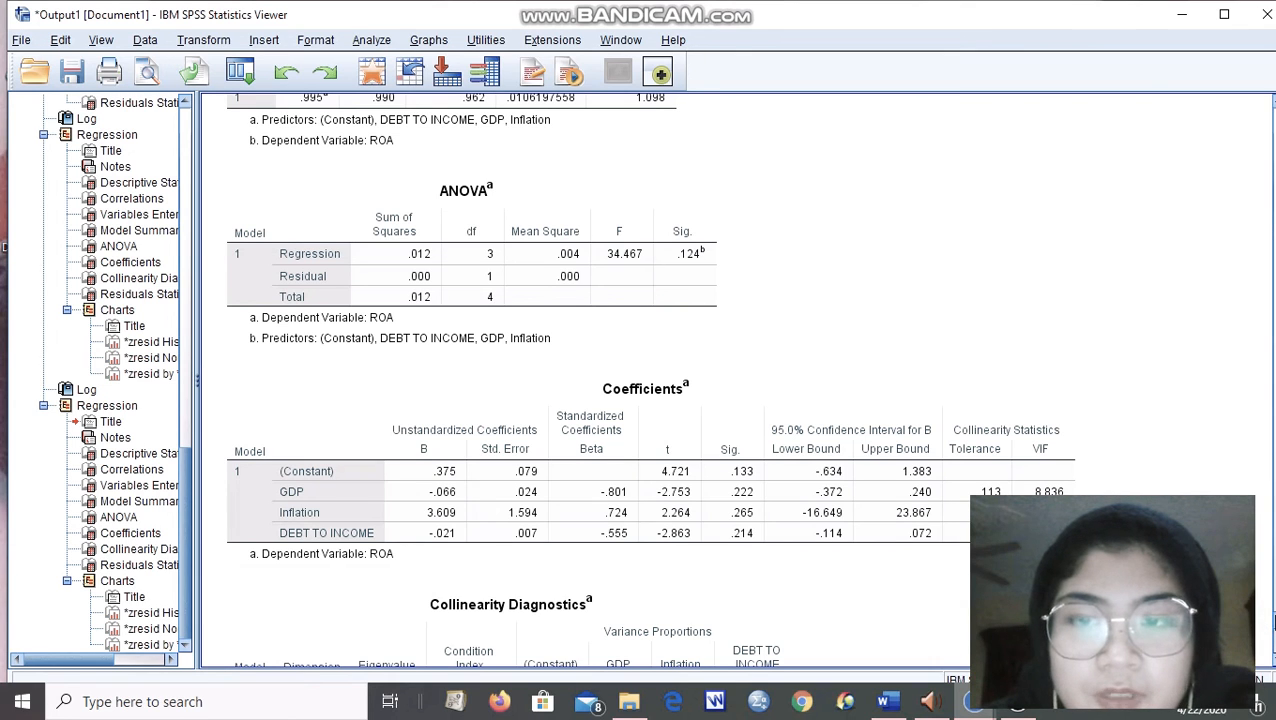
{"action": "scroll", "coordinate": [1271, 622], "scroll_direction": "down", "scroll_amount": 3}
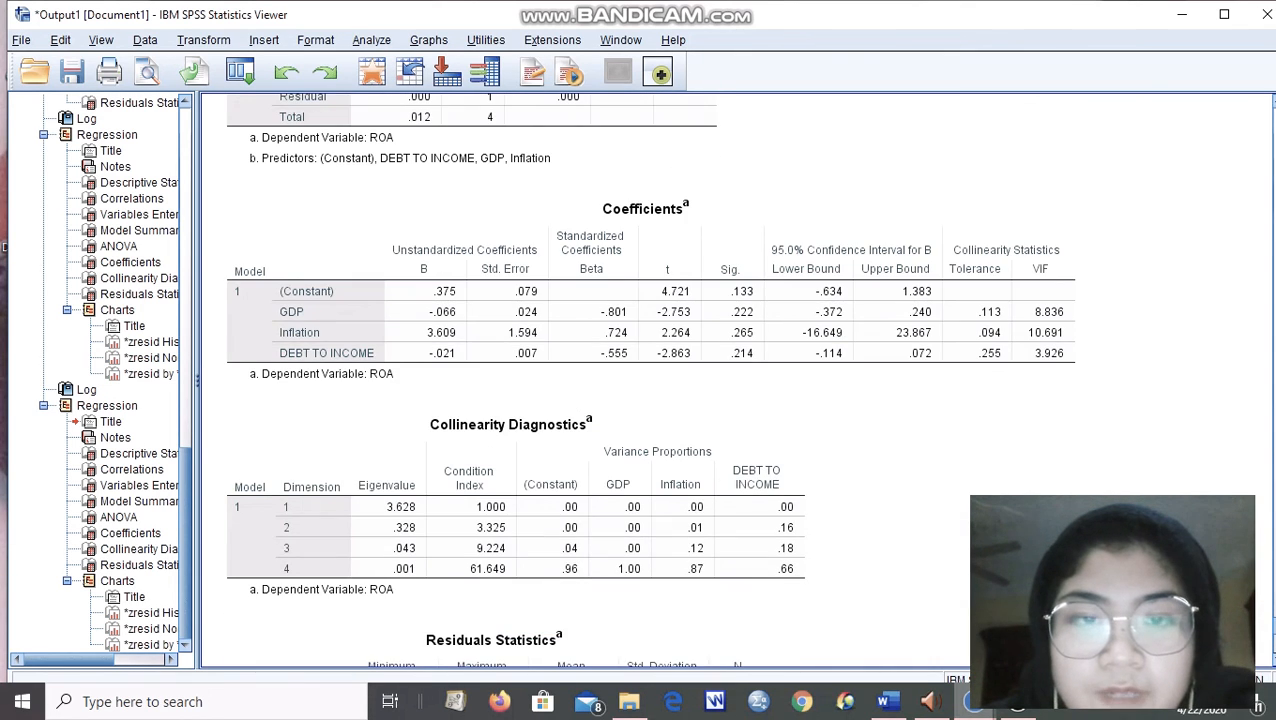
{"action": "scroll", "coordinate": [649, 379], "scroll_direction": "down", "scroll_amount": 1}
{"action": "scroll", "coordinate": [1272, 632], "scroll_direction": "down", "scroll_amount": 2}
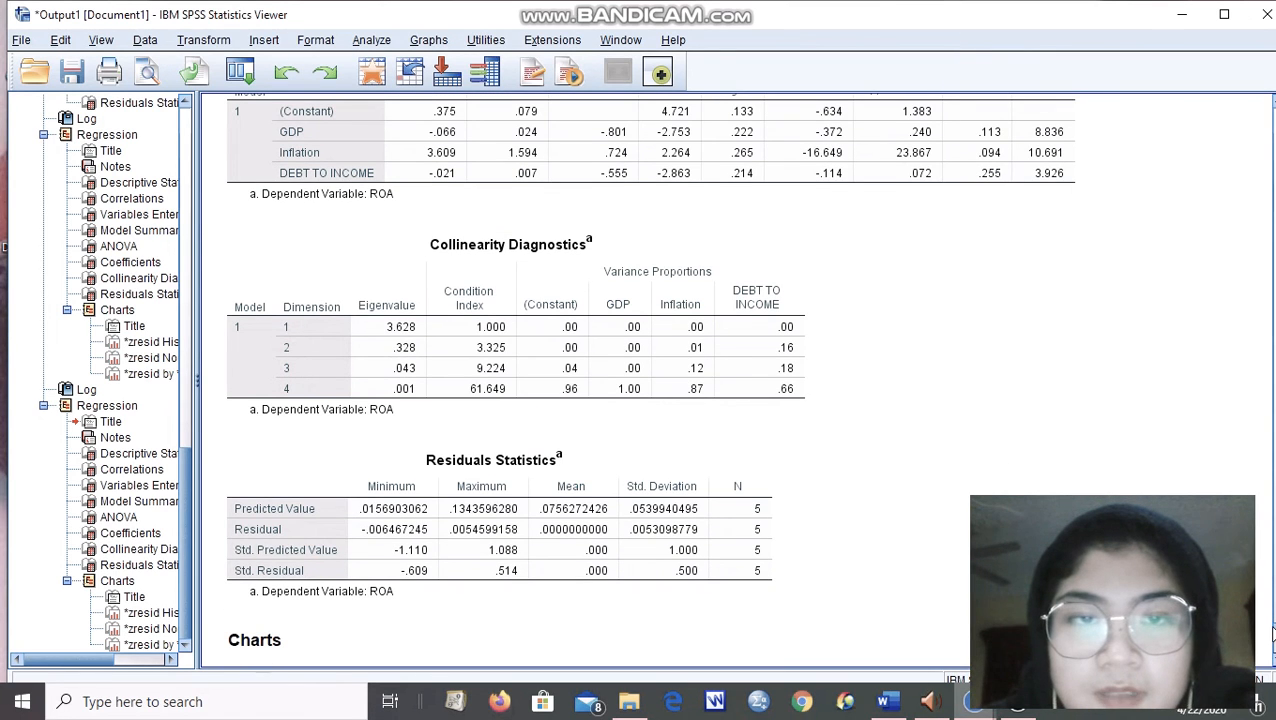
{"action": "scroll", "coordinate": [1273, 632], "scroll_direction": "down", "scroll_amount": 4}
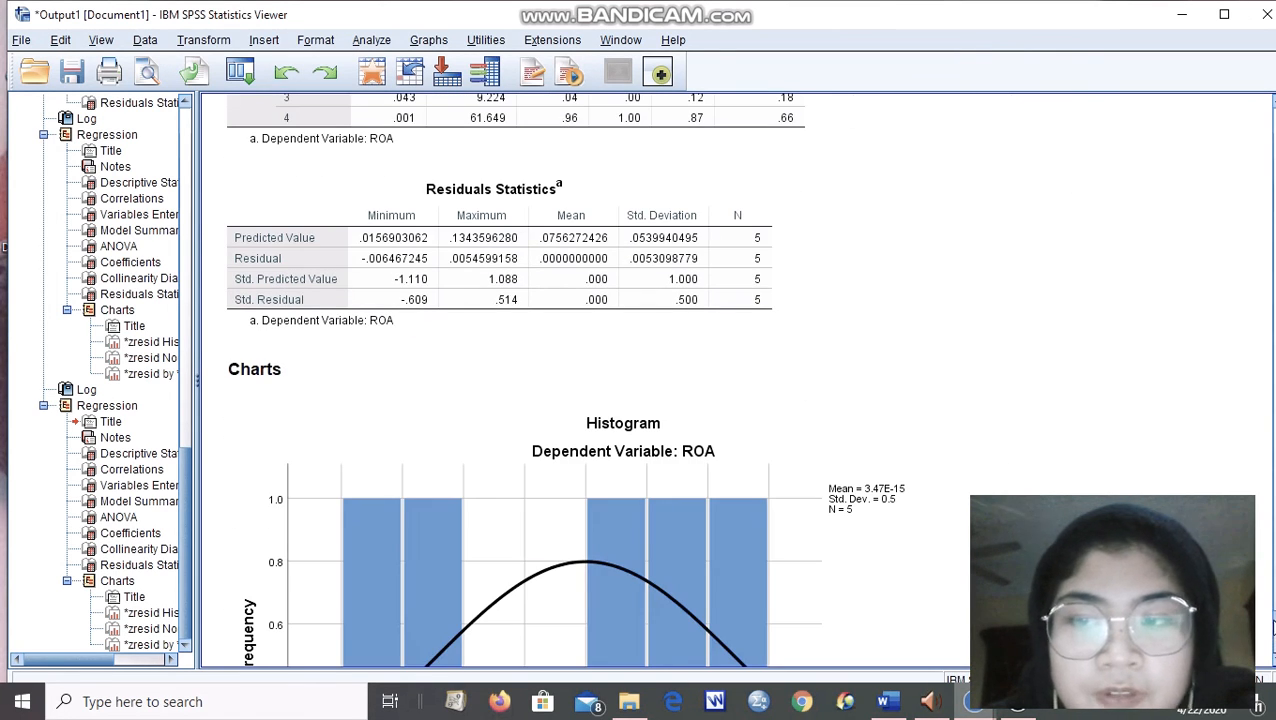
{"action": "scroll", "coordinate": [1273, 626], "scroll_direction": "down", "scroll_amount": 11}
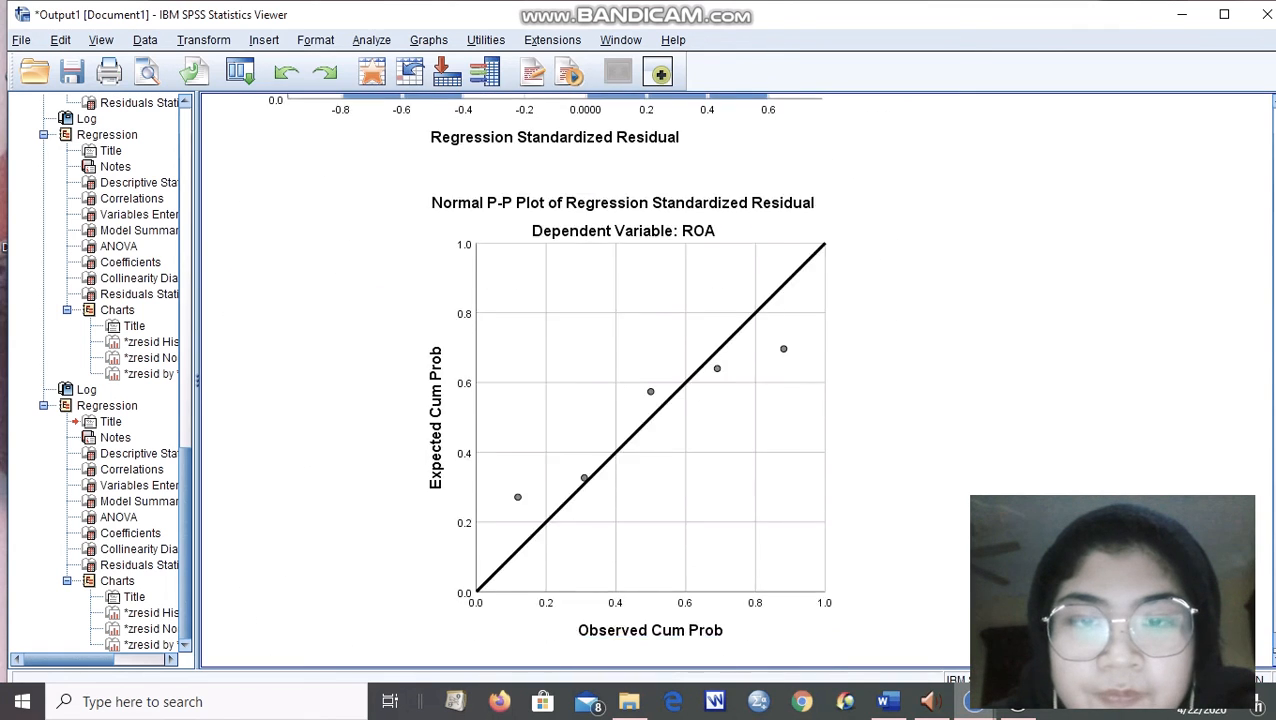
{"action": "scroll", "coordinate": [1273, 626], "scroll_direction": "down", "scroll_amount": 8}
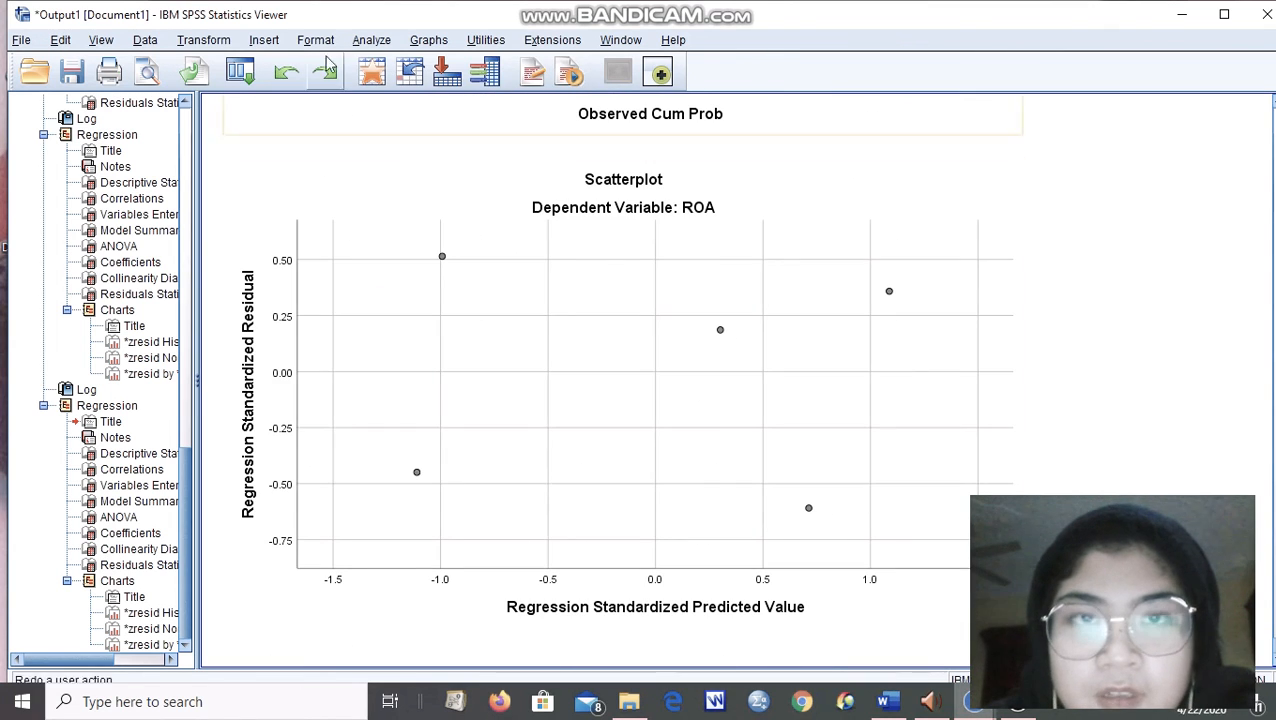
Remove Inflation from the linear regression, keeping GDP and DEBT TO INCOME as predictors of ROA, and rerun it.
{"action": "left_click", "coordinate": [371, 40]}
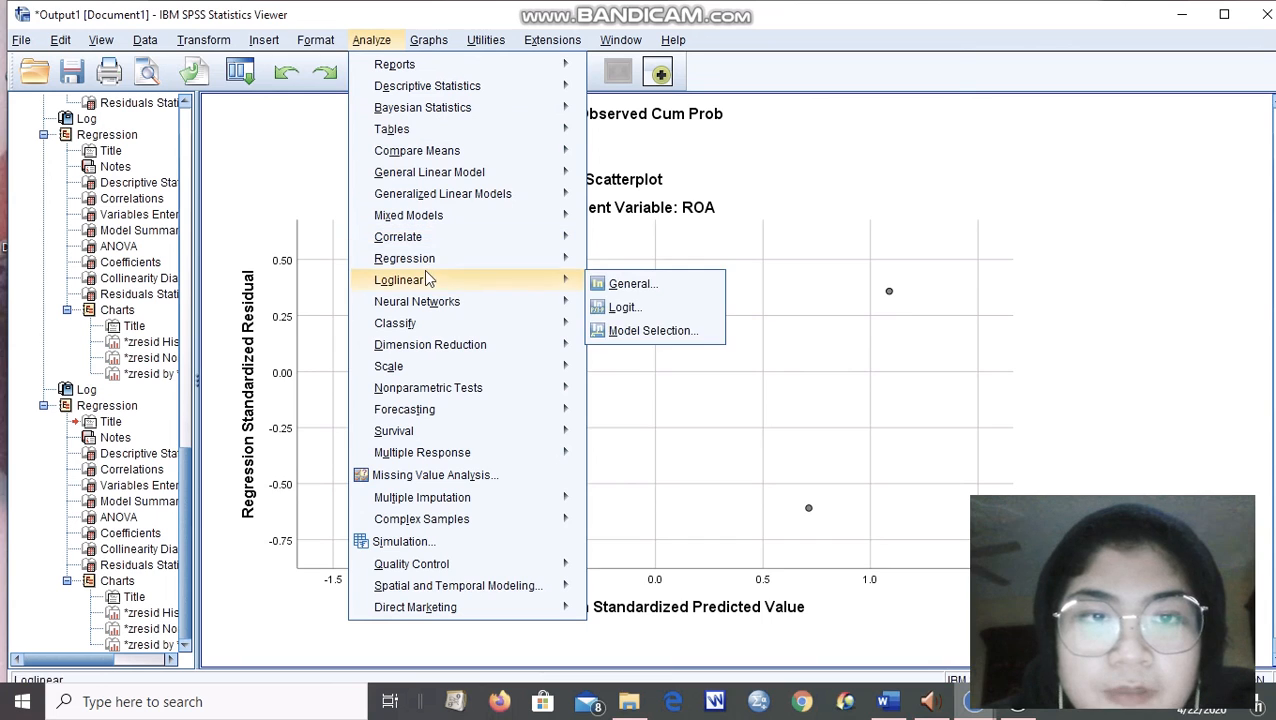
{"action": "mouse_move", "coordinate": [521, 265]}
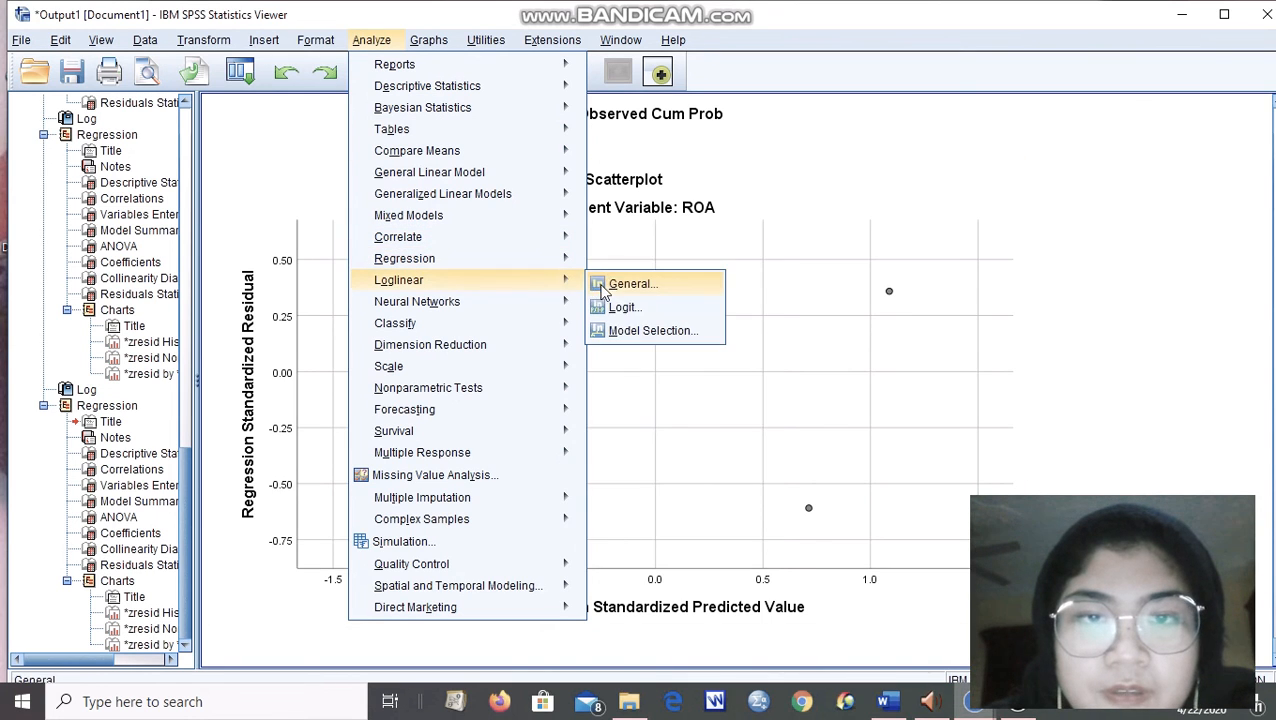
{"action": "left_click", "coordinate": [597, 287]}
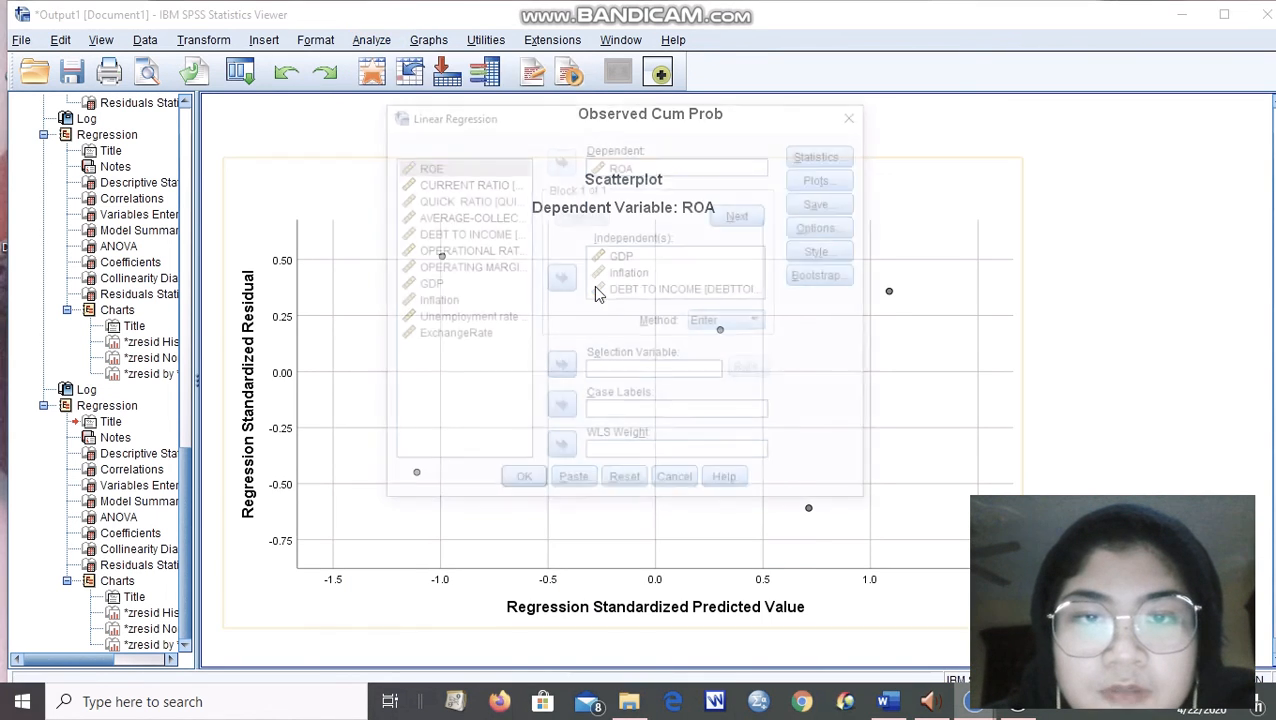
{"action": "double_click", "coordinate": [600, 275]}
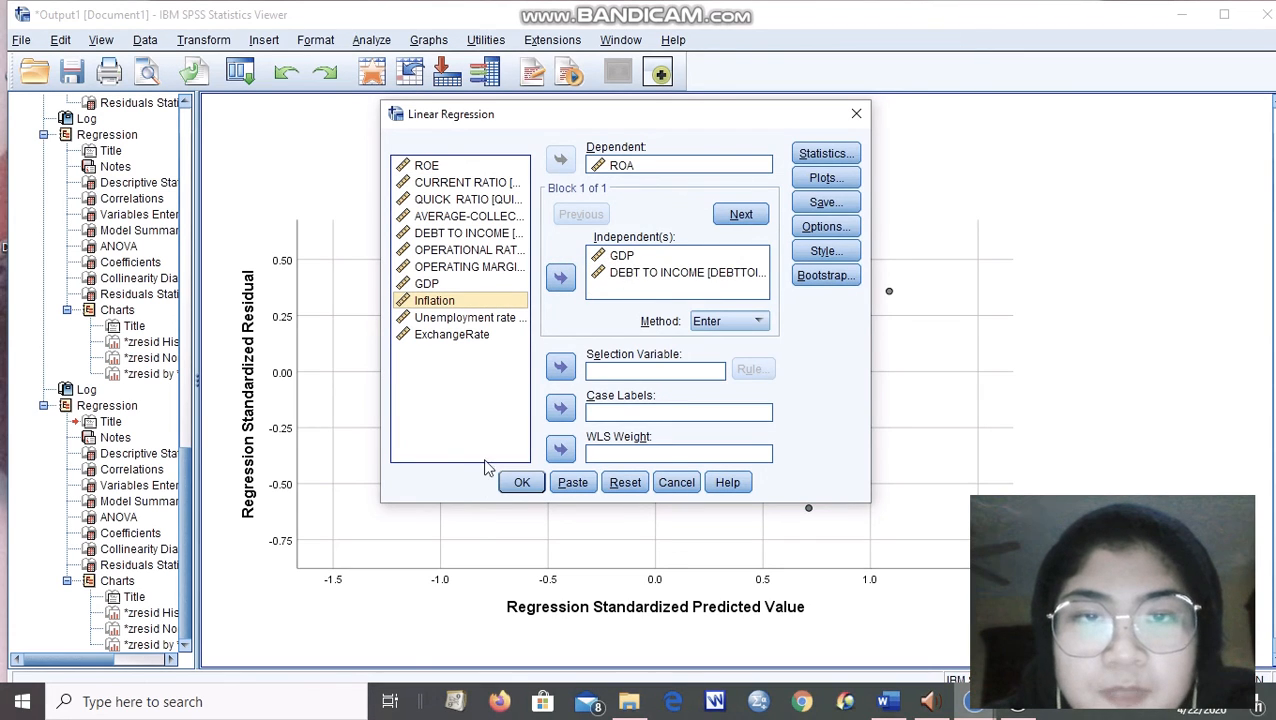
{"action": "left_click", "coordinate": [522, 482]}
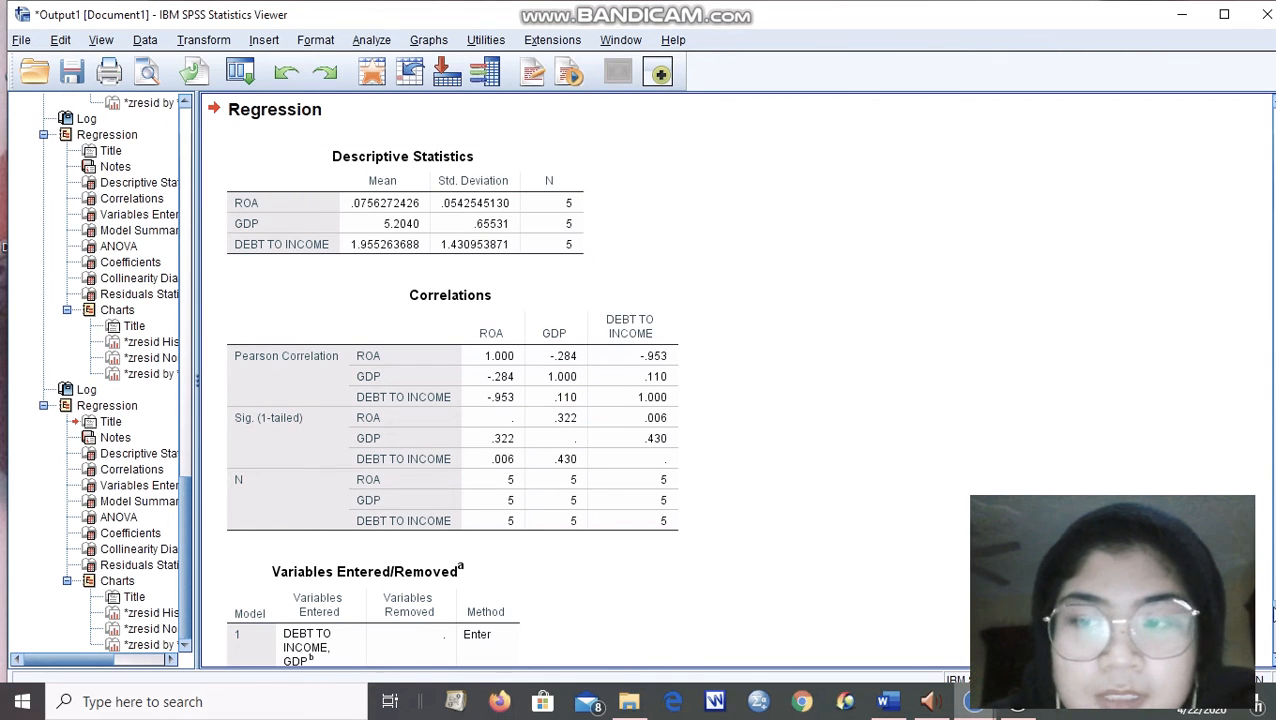
Read the GDP and DEBT TO INCOME model's Correlations, Model Summary, ANOVA, Coefficients, Collinearity Diagnostics and Residuals Statistics tables.
{"action": "scroll", "coordinate": [451, 375], "scroll_direction": "down", "scroll_amount": 6}
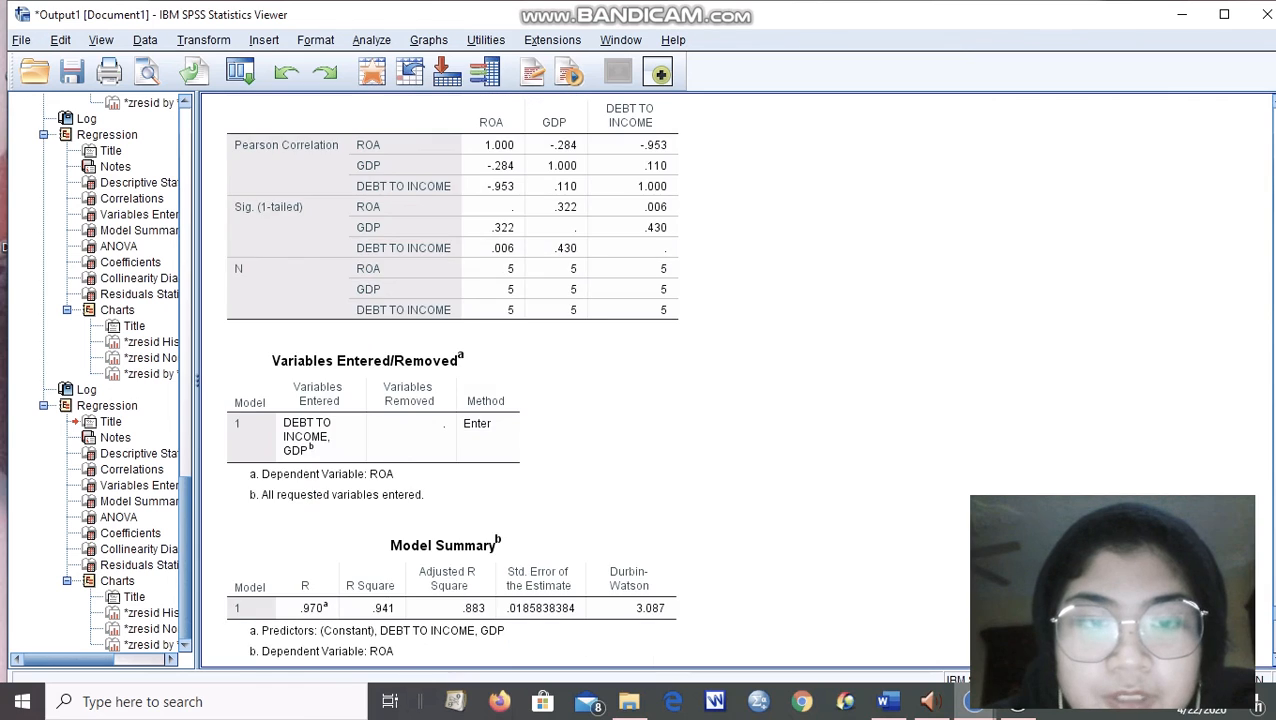
{"action": "scroll", "coordinate": [451, 380], "scroll_direction": "down", "scroll_amount": 3}
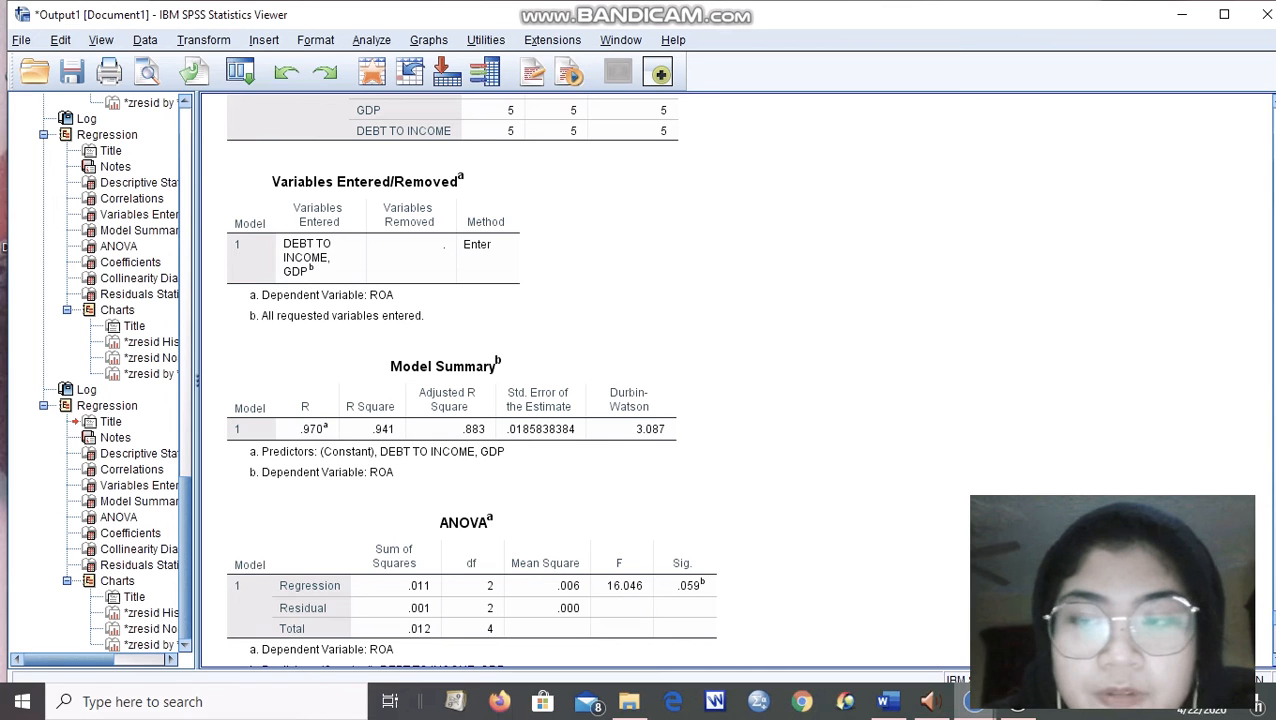
{"action": "scroll", "coordinate": [451, 380], "scroll_direction": "down", "scroll_amount": 10}
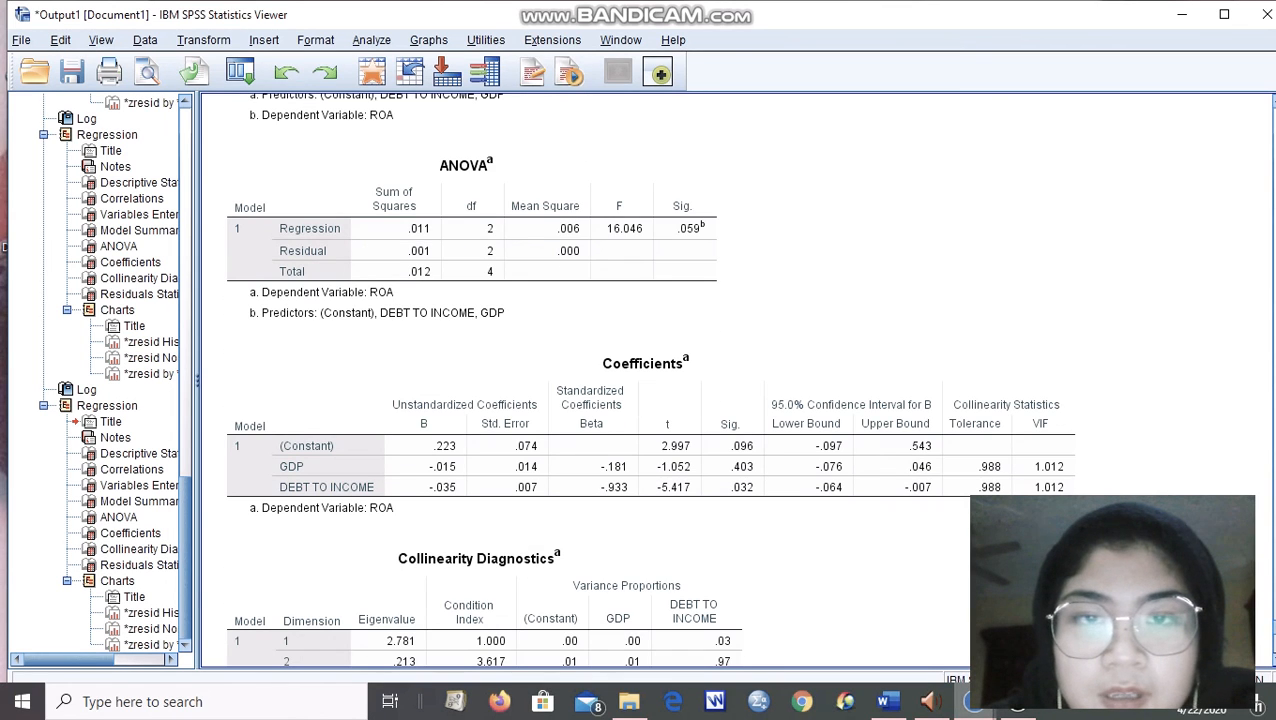
{"action": "left_click", "coordinate": [580, 224]}
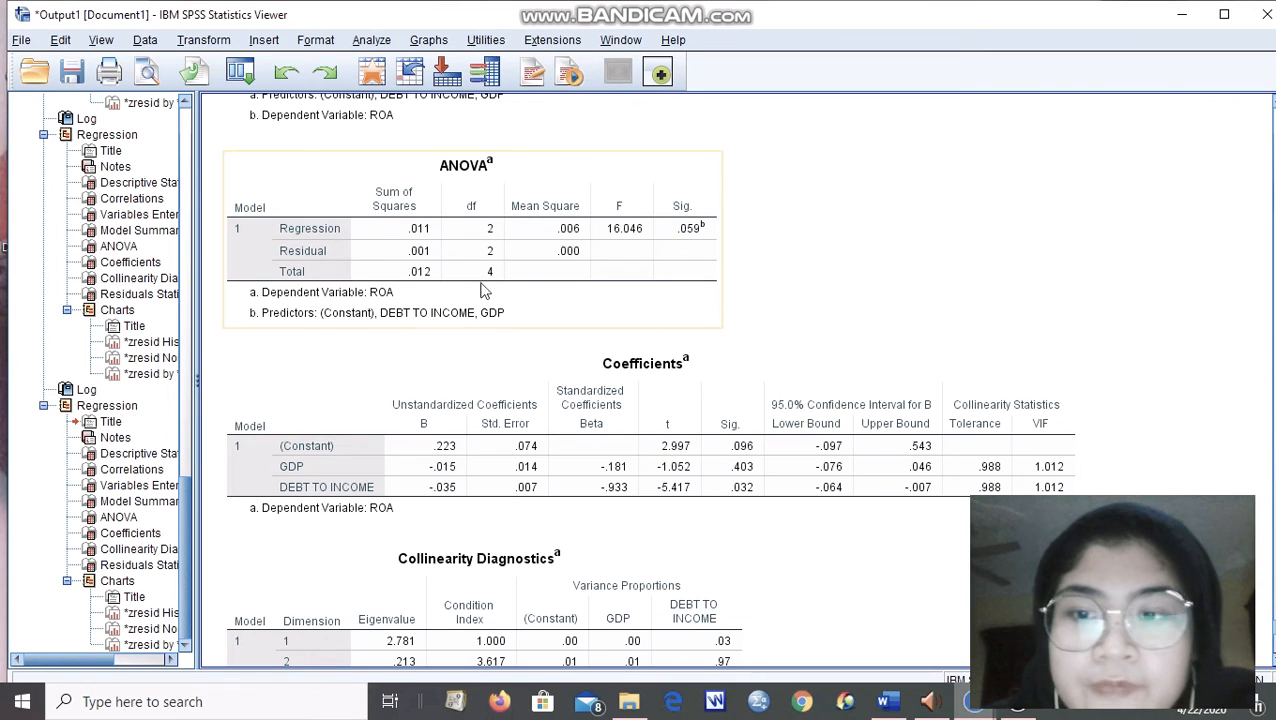
{"action": "left_click", "coordinate": [758, 380]}
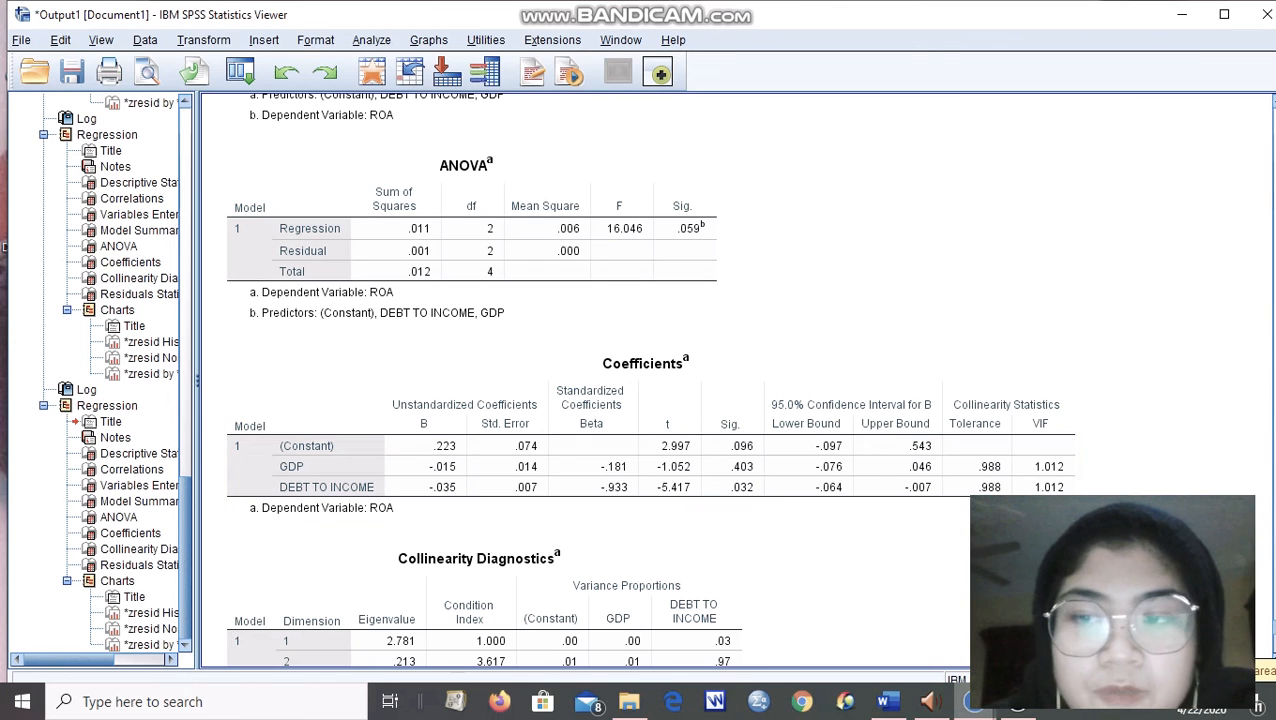
{"action": "scroll", "coordinate": [640, 380], "scroll_direction": "down", "scroll_amount": 5}
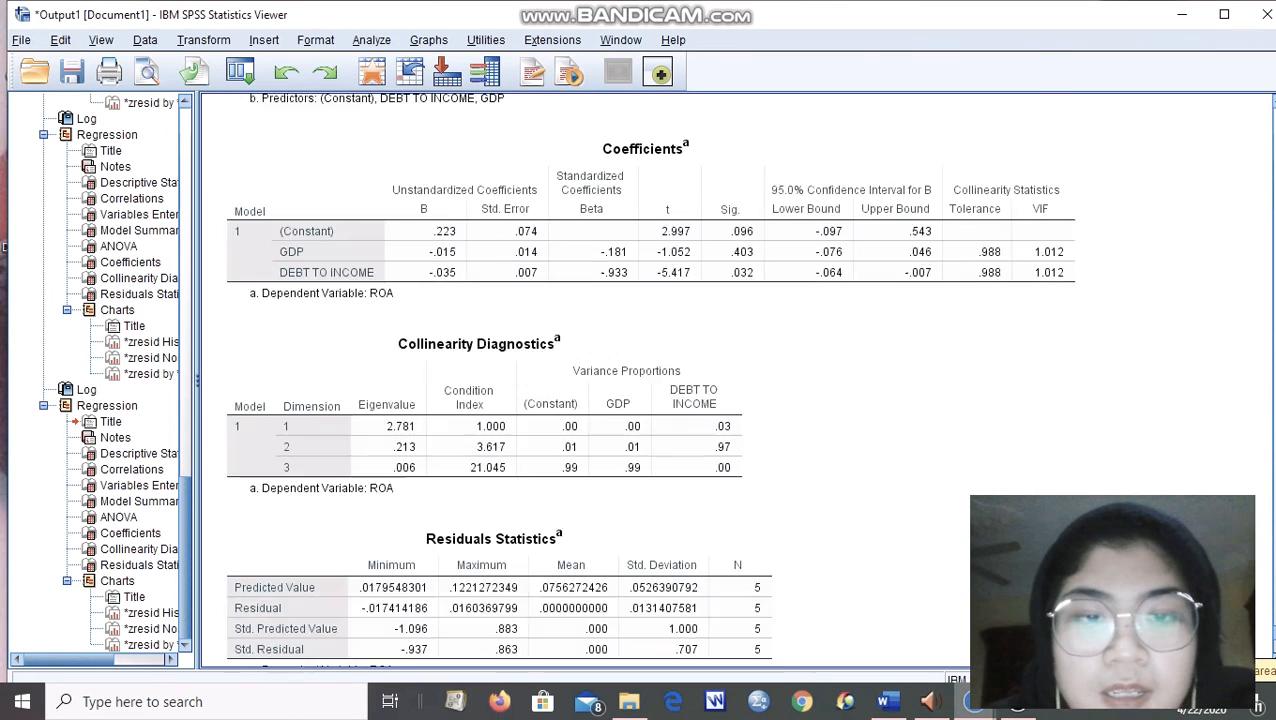
{"action": "scroll", "coordinate": [640, 380], "scroll_direction": "down", "scroll_amount": 1}
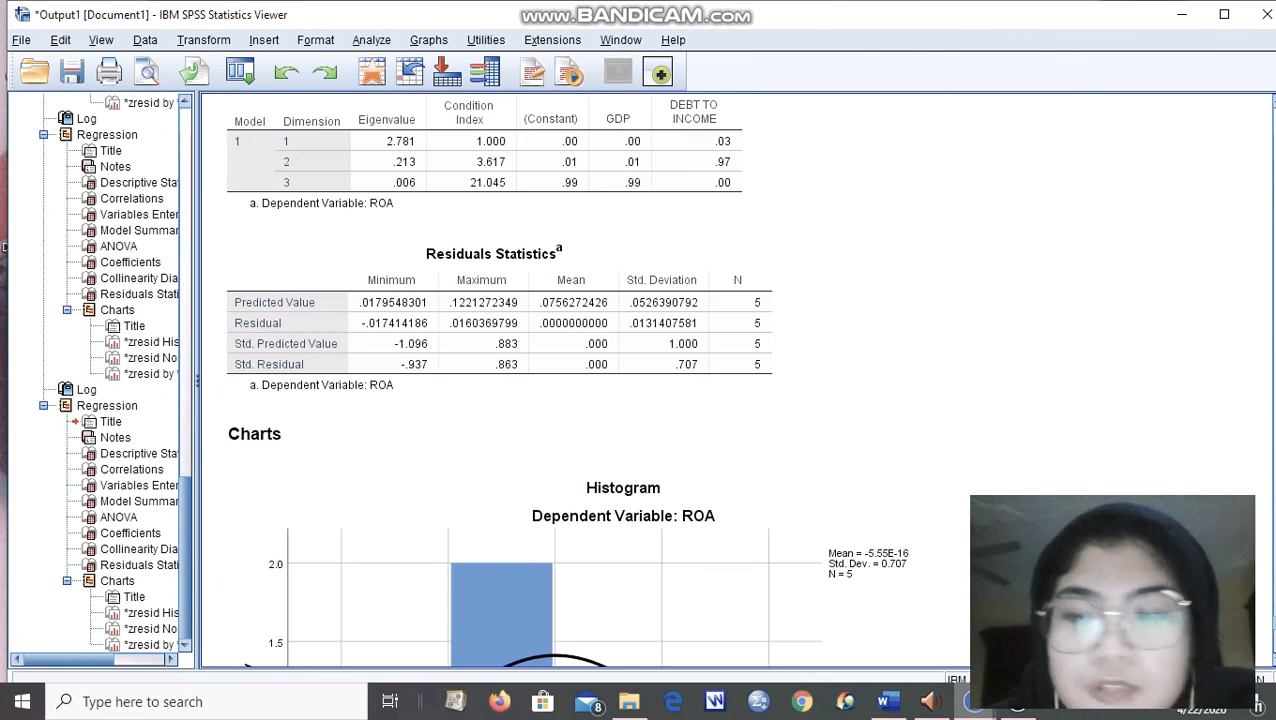
View the GDP and DEBT TO INCOME model's histogram, normal P-P plot and scatterplot, and return to its Coefficients table.
{"action": "scroll", "coordinate": [640, 380], "scroll_direction": "down", "scroll_amount": 6}
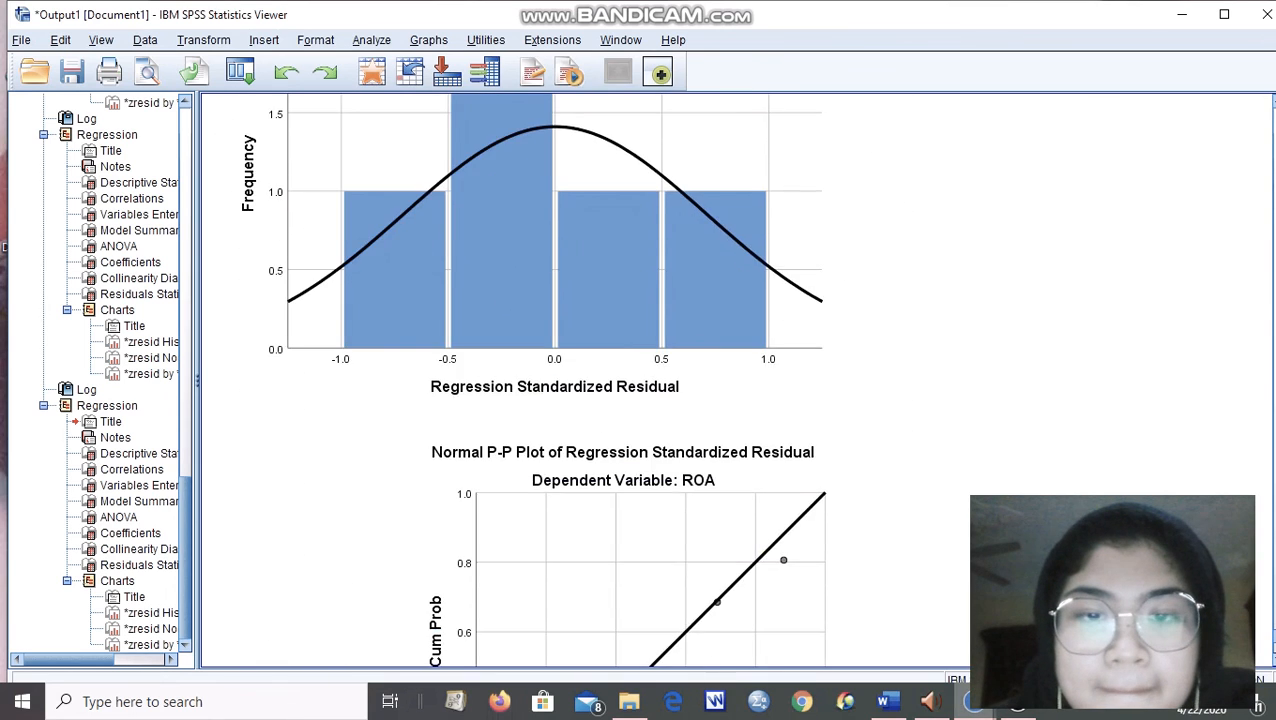
{"action": "scroll", "coordinate": [640, 380], "scroll_direction": "down", "scroll_amount": 2}
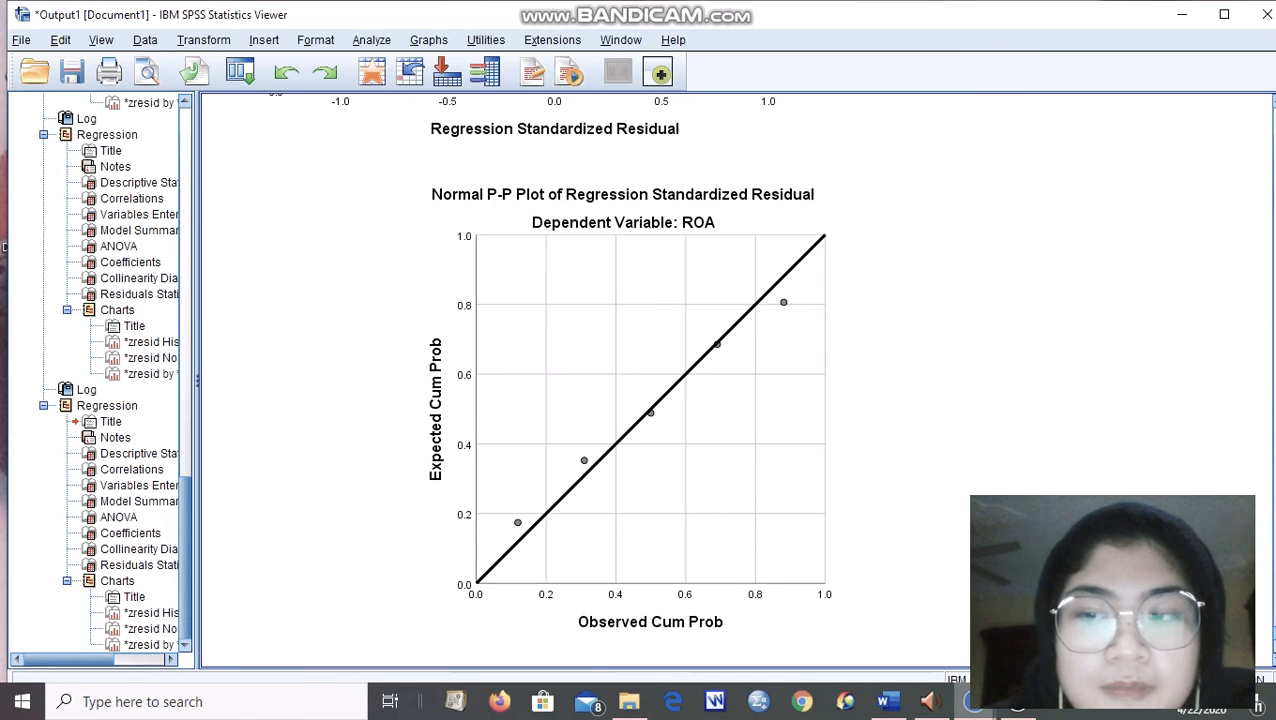
{"action": "scroll", "coordinate": [640, 380], "scroll_direction": "down", "scroll_amount": 2}
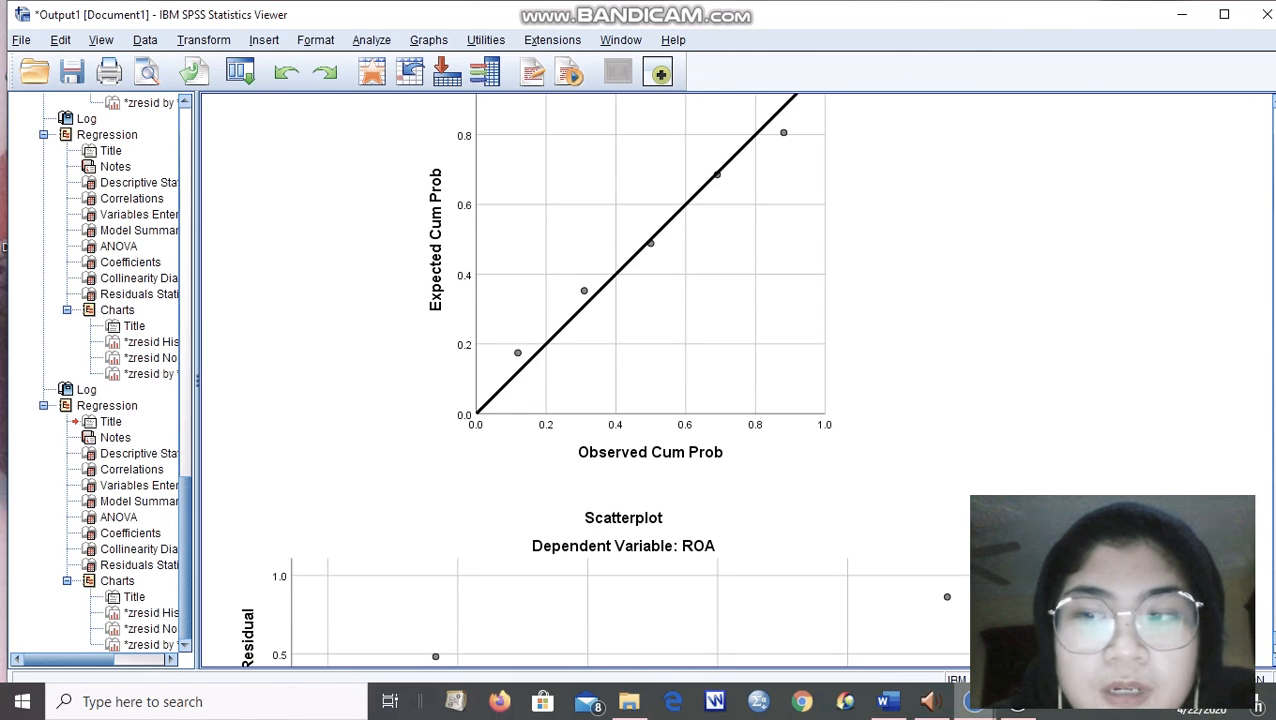
{"action": "scroll", "coordinate": [640, 380], "scroll_direction": "down", "scroll_amount": 4}
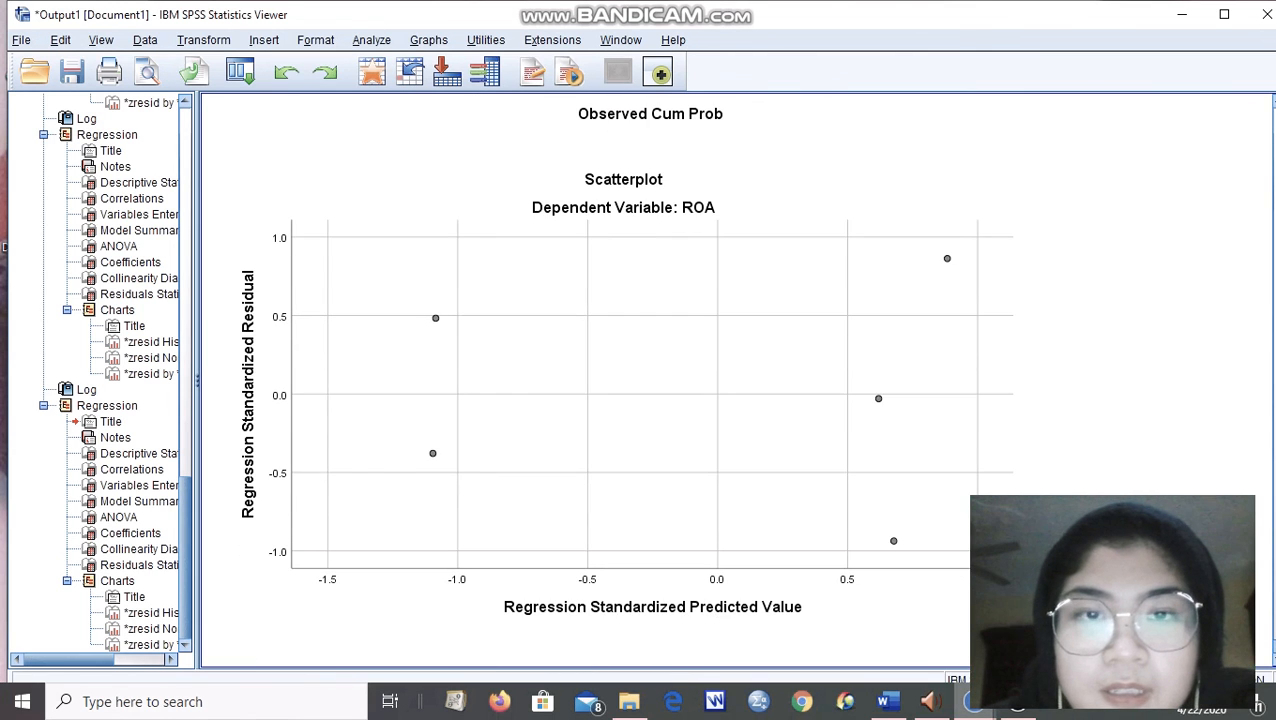
{"action": "scroll", "coordinate": [640, 380], "scroll_direction": "up", "scroll_amount": 18}
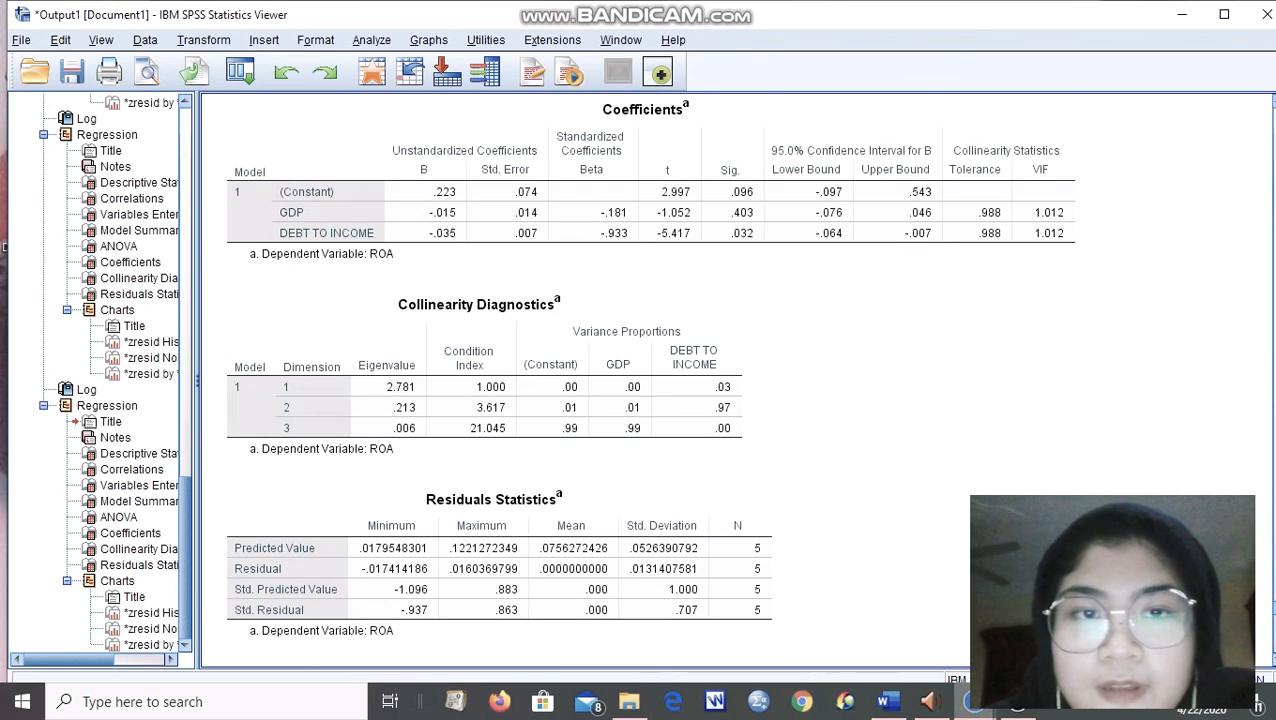